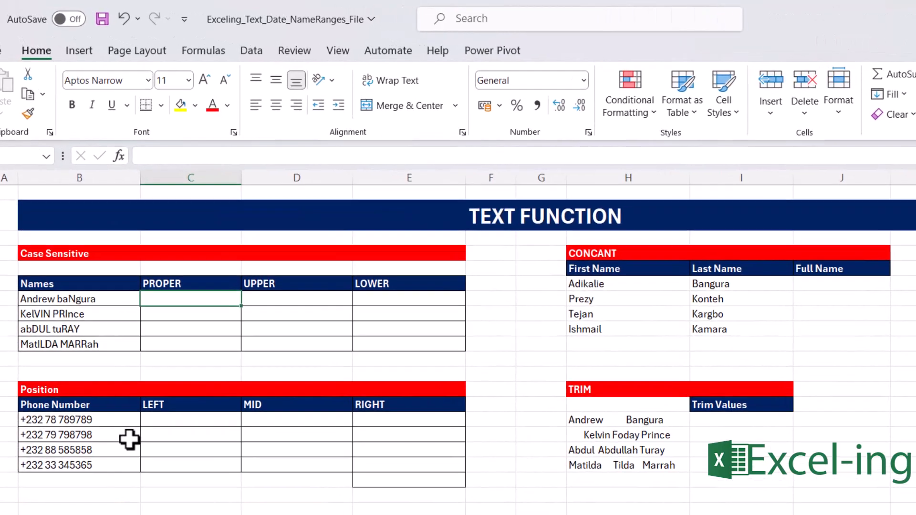
# Step: Enter =PROPER(B7) in cell C7 and fill it down the PROPER column to C10
pyautogui.write('=prop')
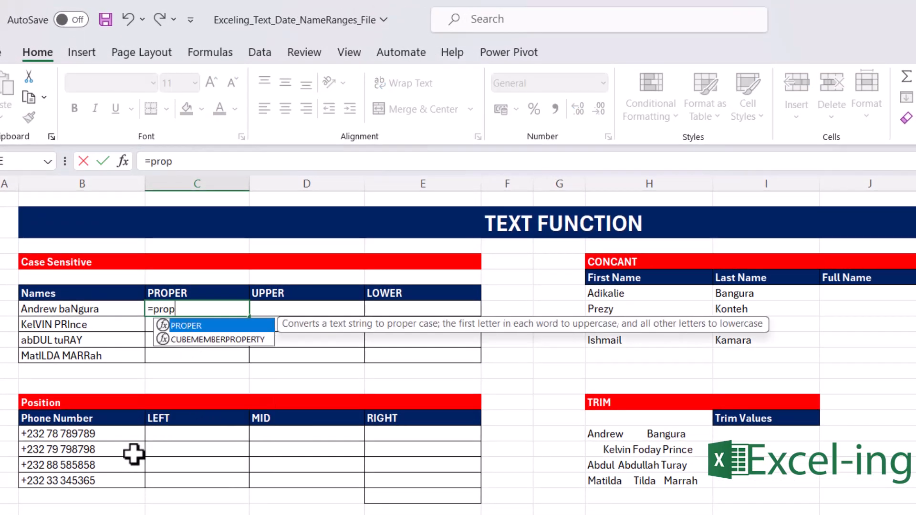
pyautogui.press('Tab')
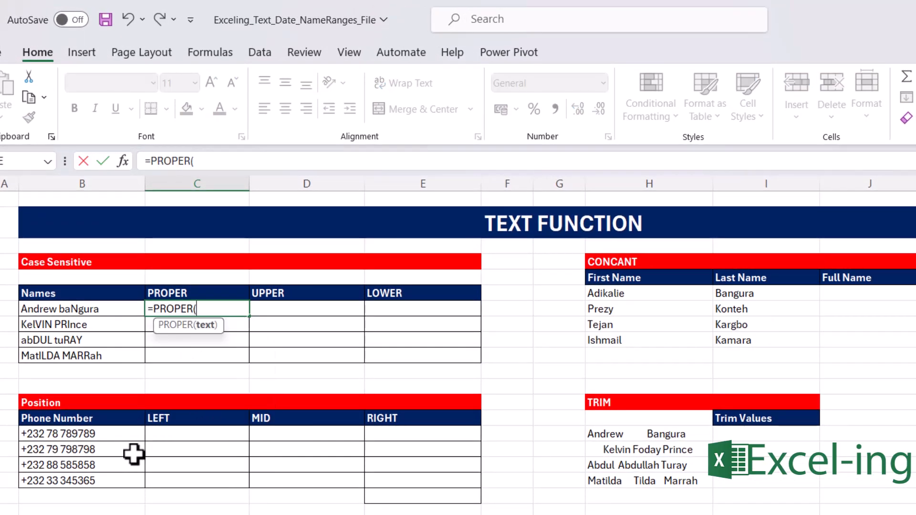
pyautogui.press('Left')
pyautogui.press('Return')
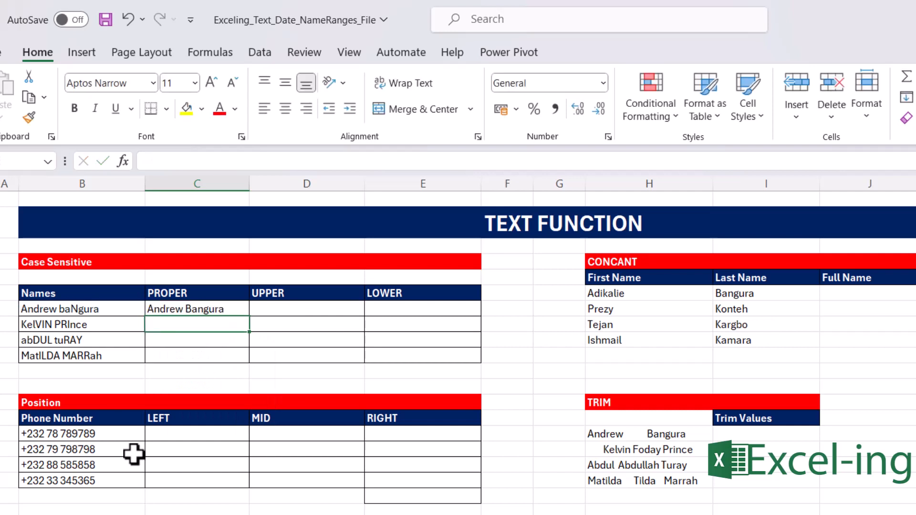
pyautogui.click(231, 308)
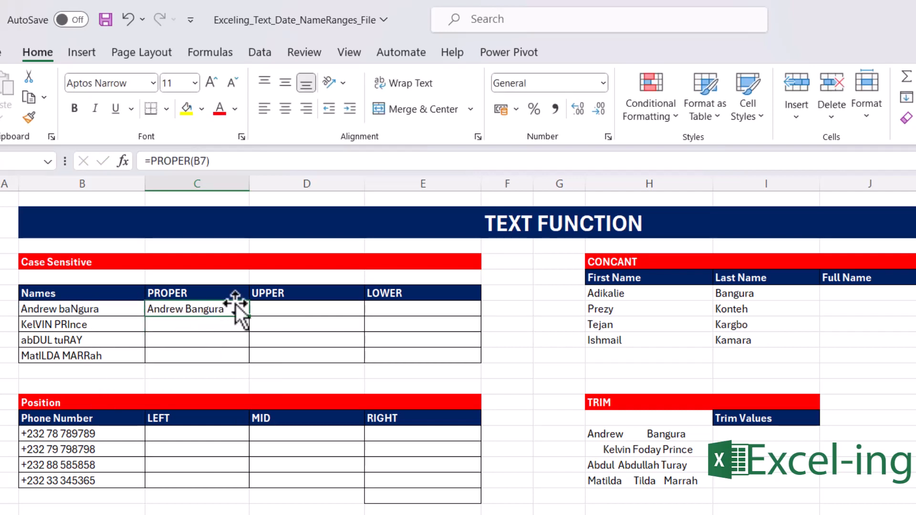
pyautogui.moveTo(248, 316); pyautogui.dragTo(242, 369)
# Step: Enter =UPPER(B7) in cell D7 and fill it down the UPPER column to D10
pyautogui.doubleClick(311, 315)
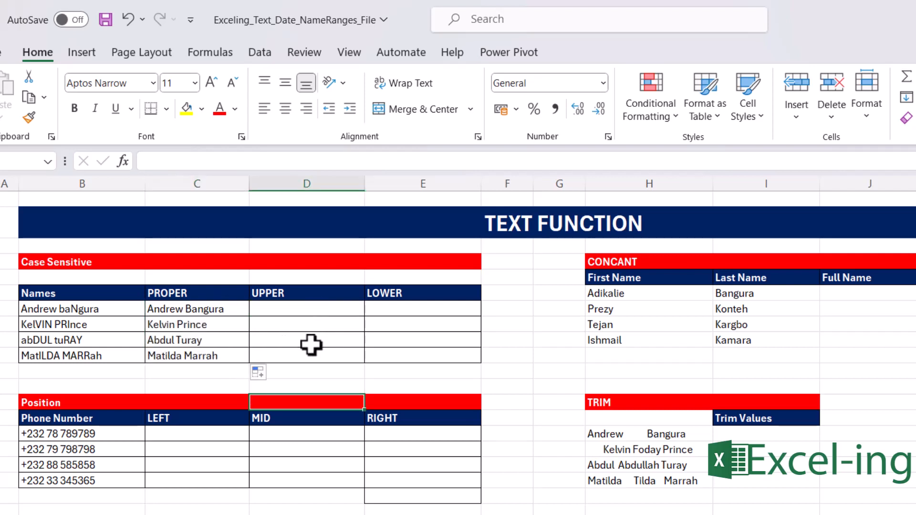
pyautogui.press('Up')
pyautogui.press('Up')
pyautogui.press('Up')
pyautogui.press('Up')
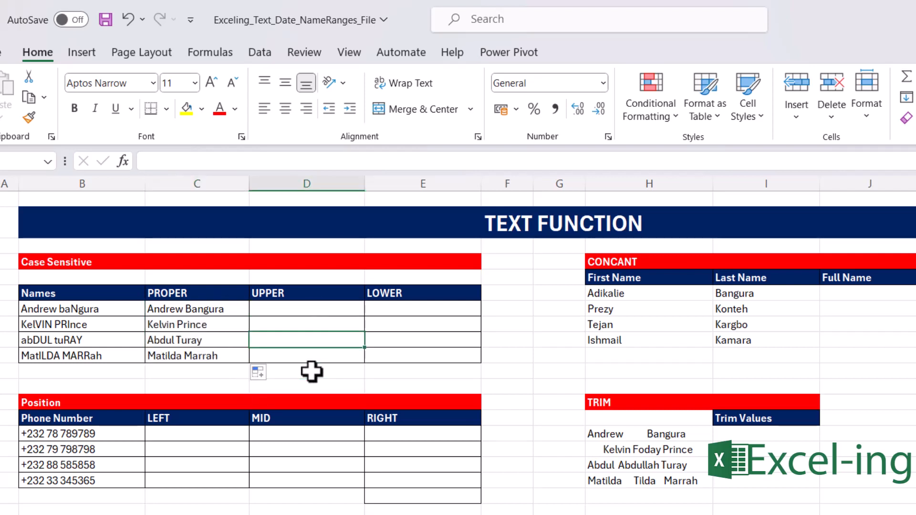
pyautogui.press('Up')
pyautogui.press('Up')
pyautogui.write('=')
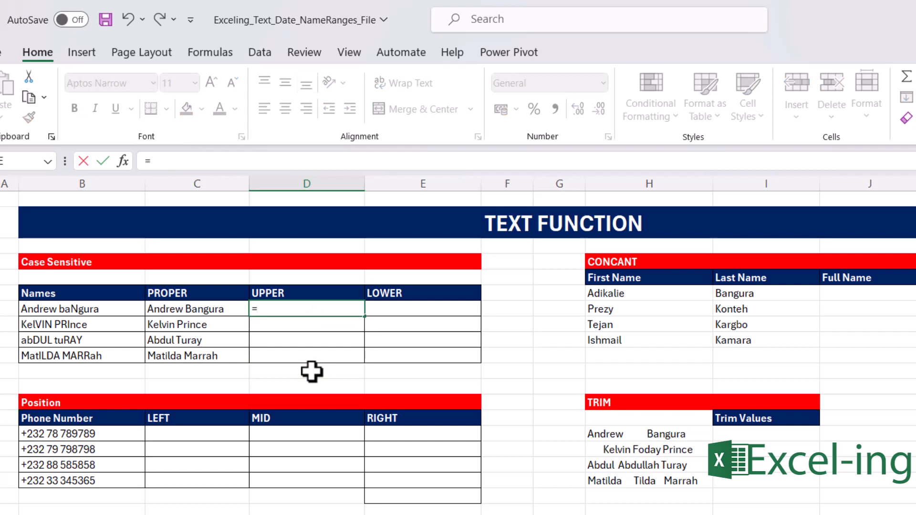
pyautogui.write('upp')
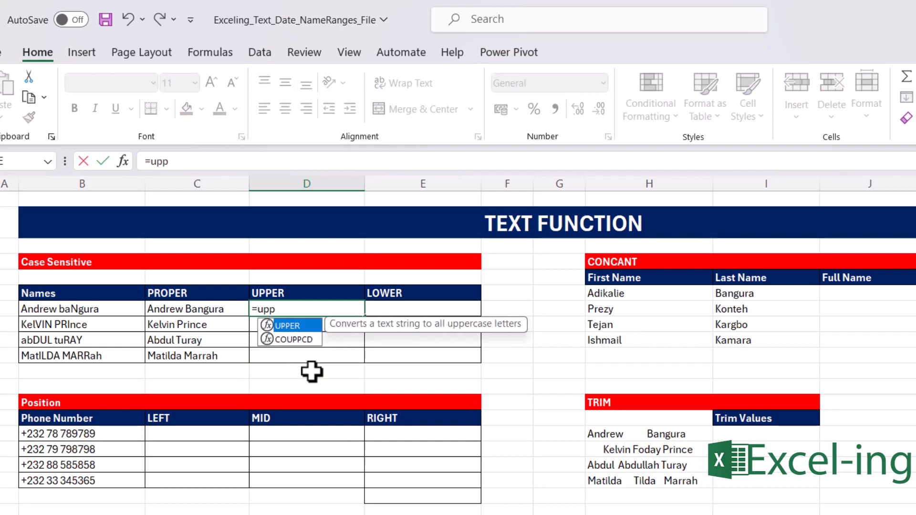
pyautogui.press('Tab')
pyautogui.press('Left')
pyautogui.press('Left')
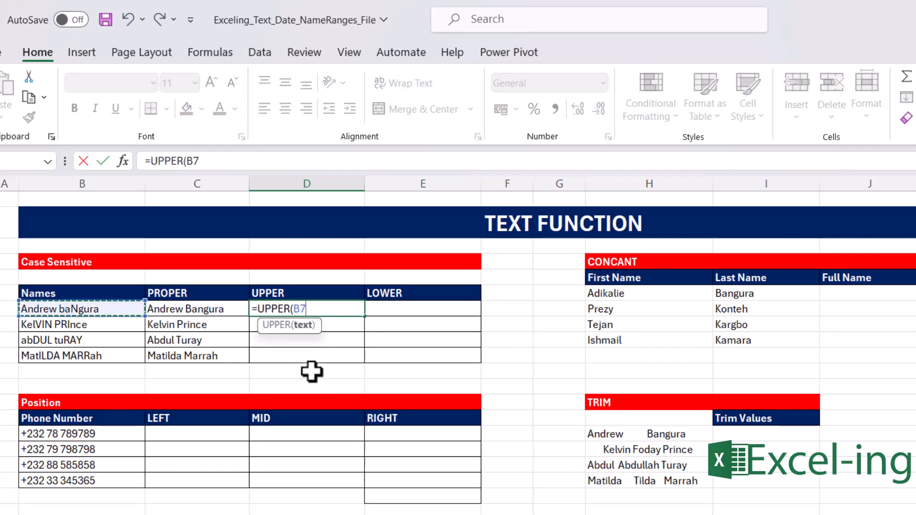
pyautogui.press('Return')
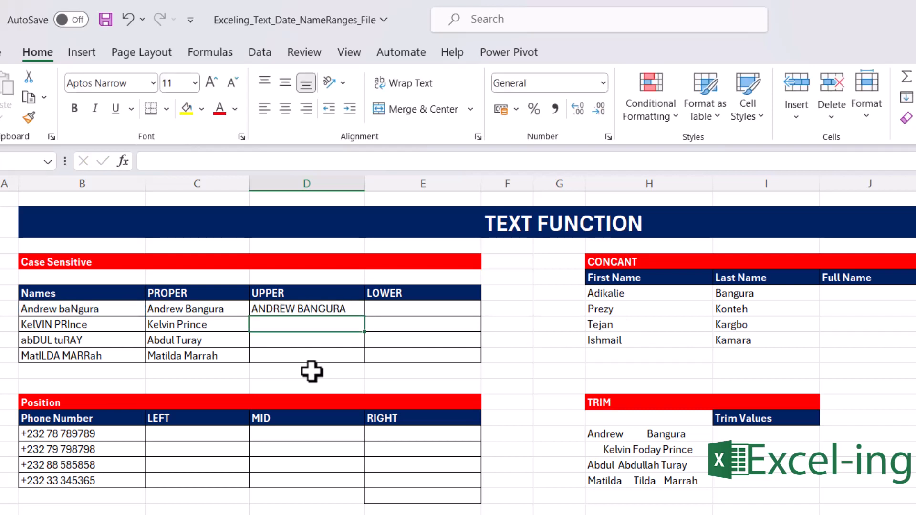
pyautogui.click(357, 306)
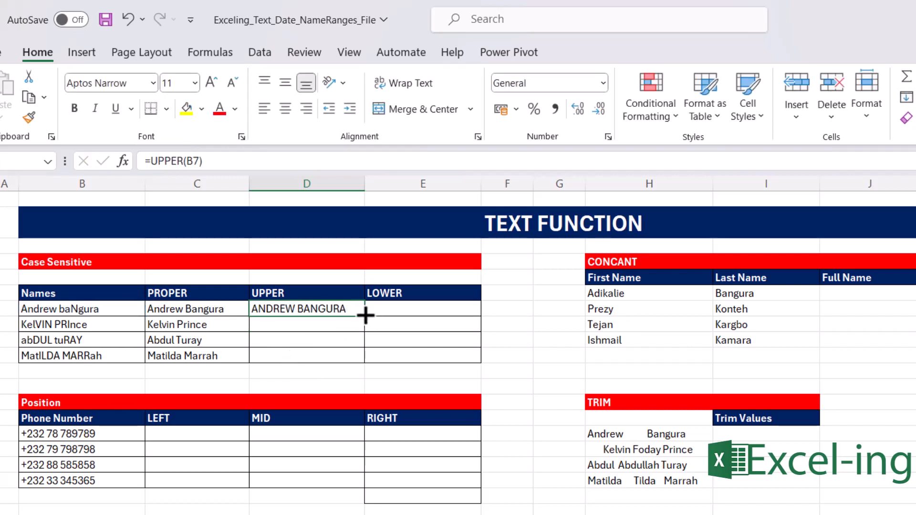
pyautogui.moveTo(364, 315); pyautogui.dragTo(356, 362)
# Step: Enter =LOWER(B7) in cell E7 and fill it down the LOWER column to E10
pyautogui.click(407, 318)
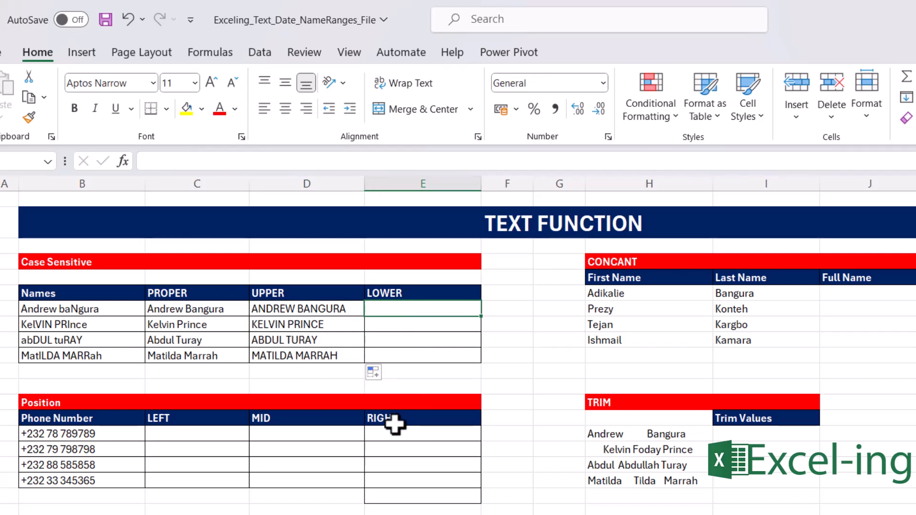
pyautogui.write('=lower')
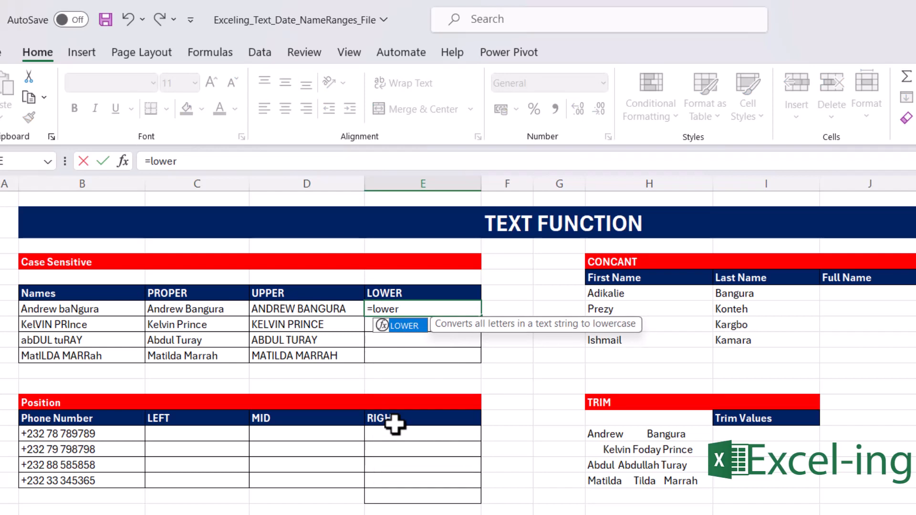
pyautogui.press('Tab')
pyautogui.press('Left')
pyautogui.press('Left')
pyautogui.press('Left')
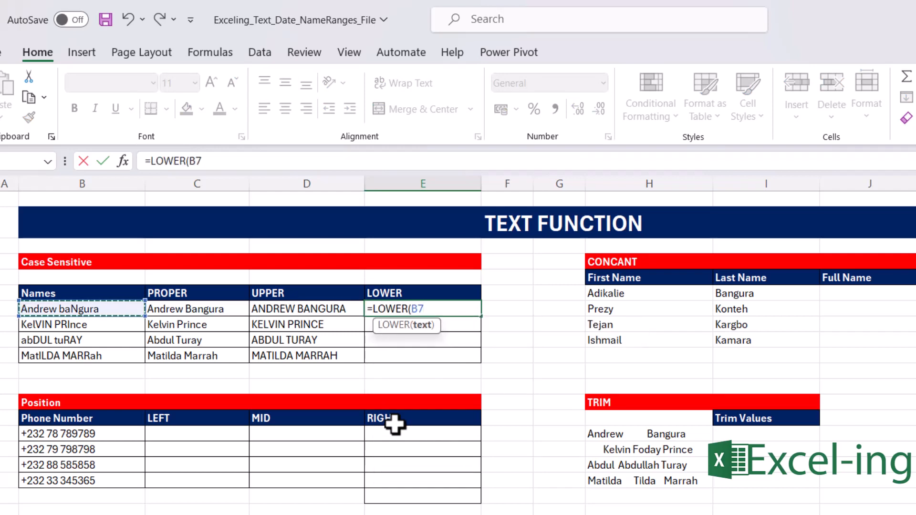
pyautogui.press('Return')
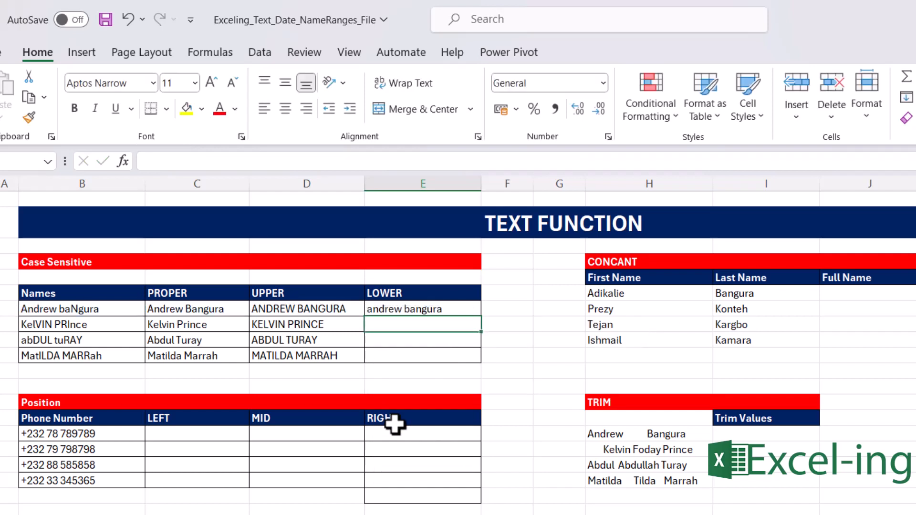
pyautogui.click(425, 308)
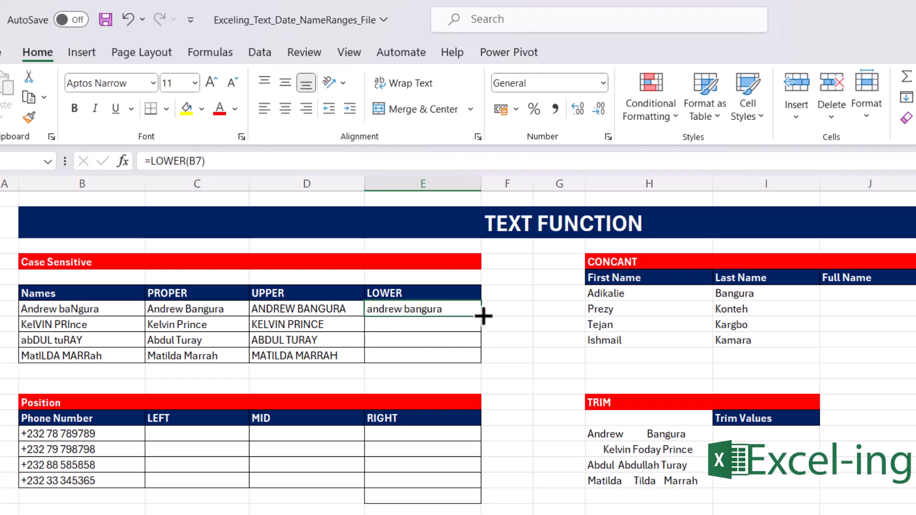
pyautogui.moveTo(481, 316); pyautogui.dragTo(476, 361)
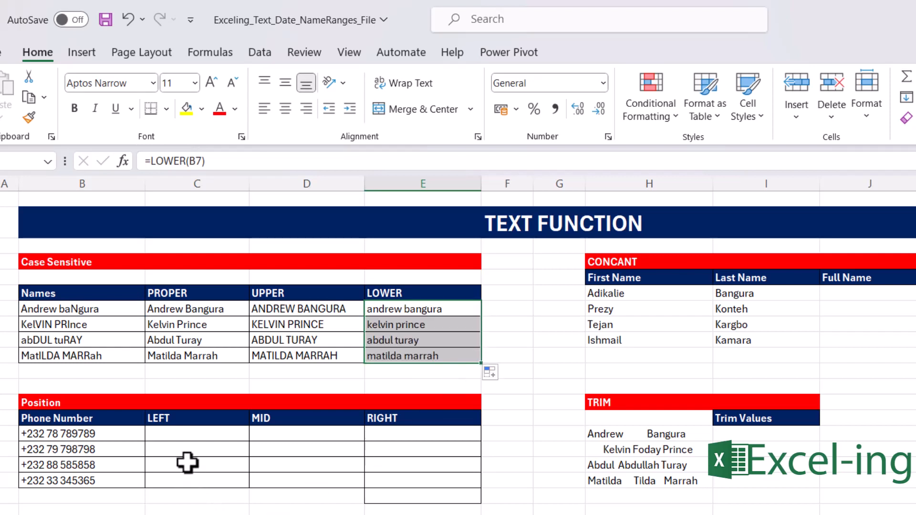
# Step: Extract the first 4 characters of the phone numbers with =LEFT(B15,4) in C15, filled down to C18
pyautogui.click(176, 432)
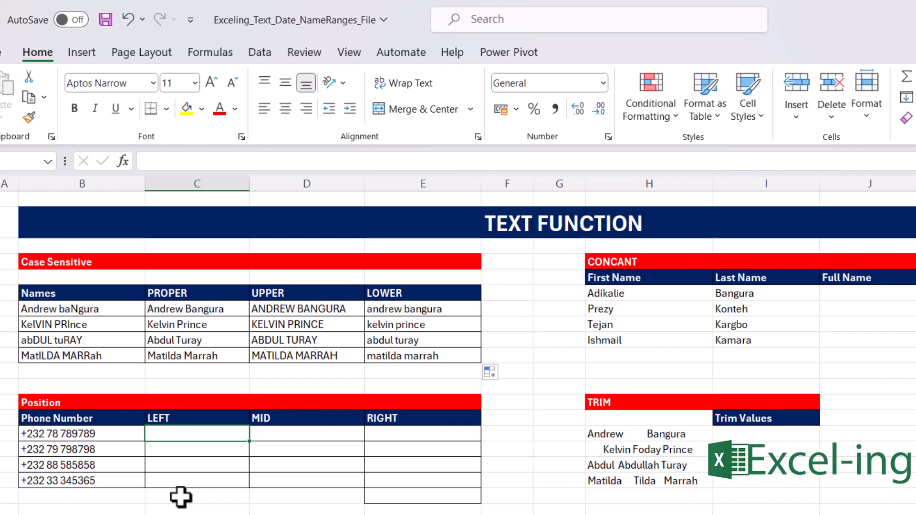
pyautogui.write('=left')
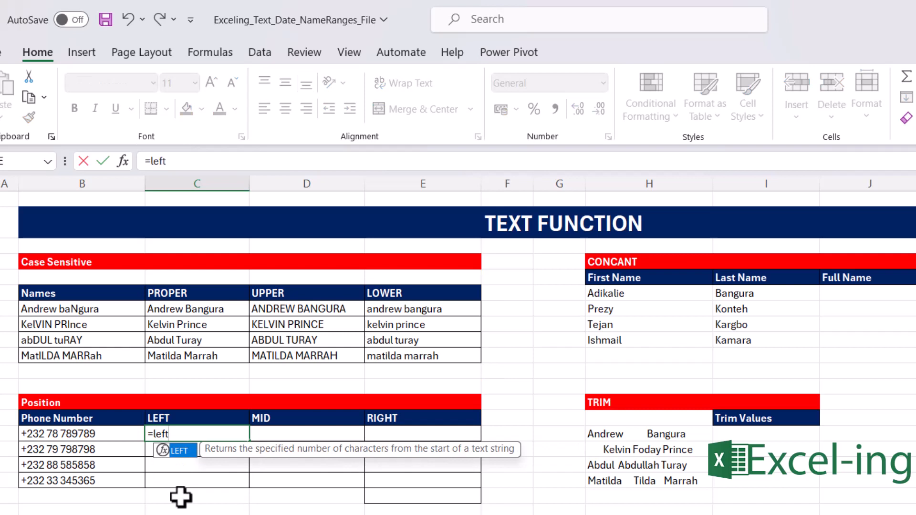
pyautogui.press('Tab')
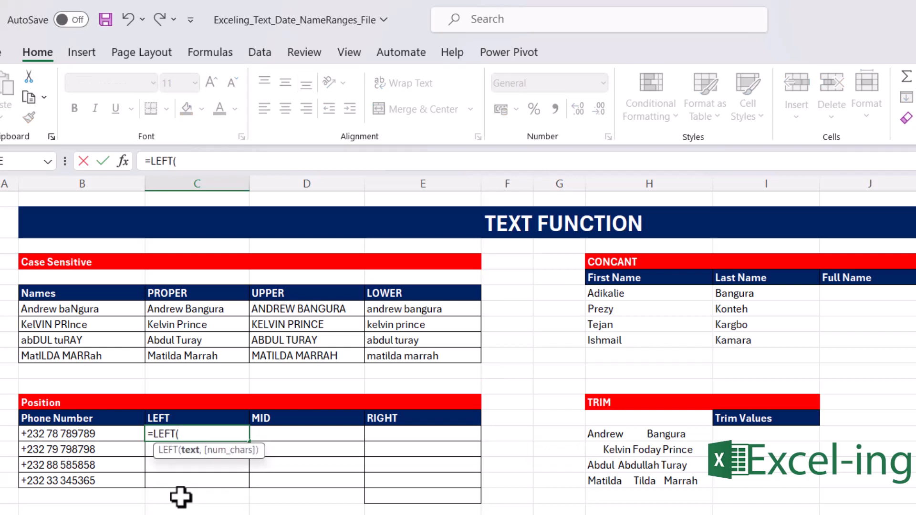
pyautogui.press('Left')
pyautogui.press('Left')
pyautogui.press('Right')
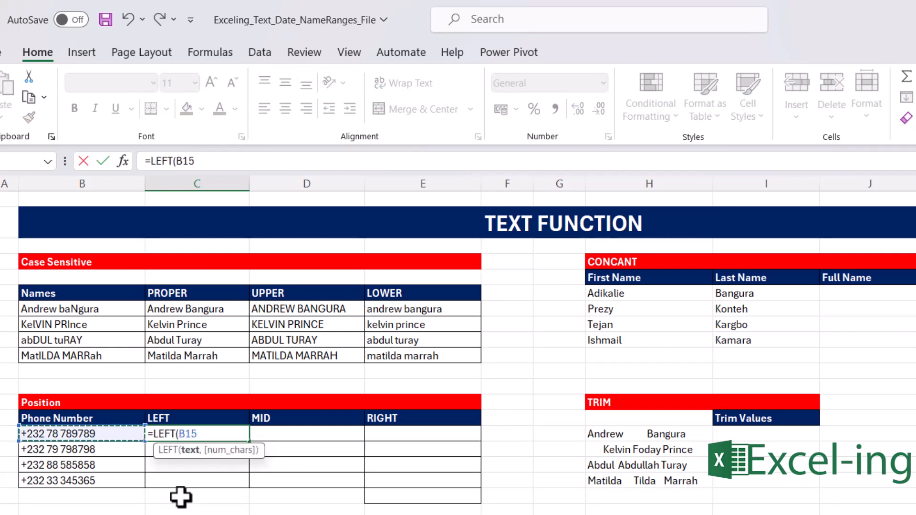
pyautogui.write(',')
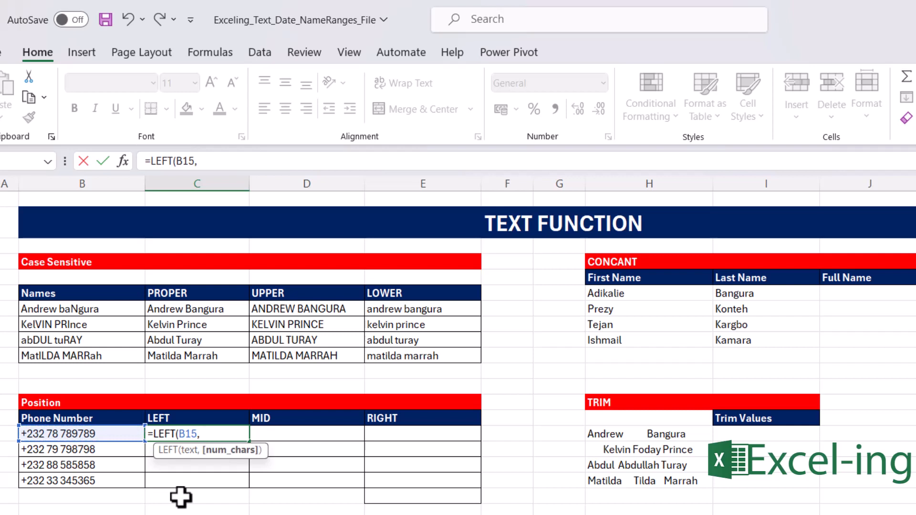
pyautogui.write('4)')
pyautogui.press('Return')
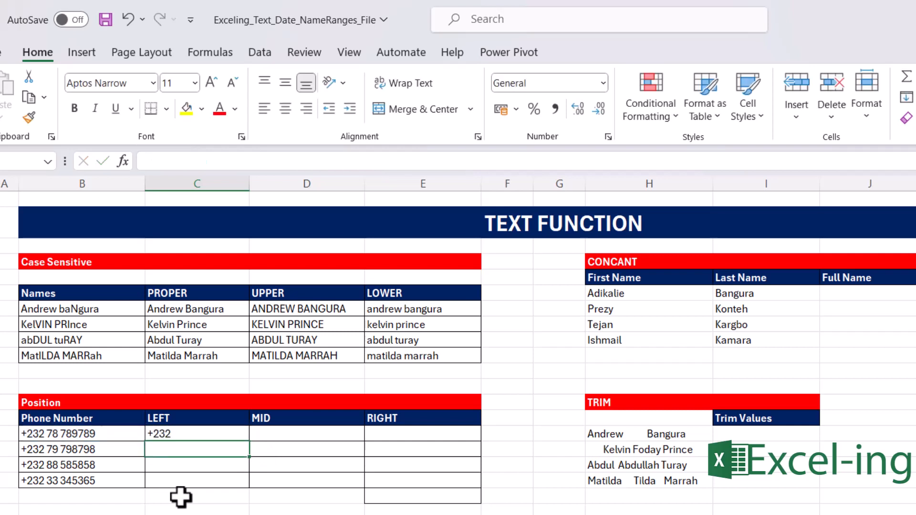
pyautogui.click(217, 434)
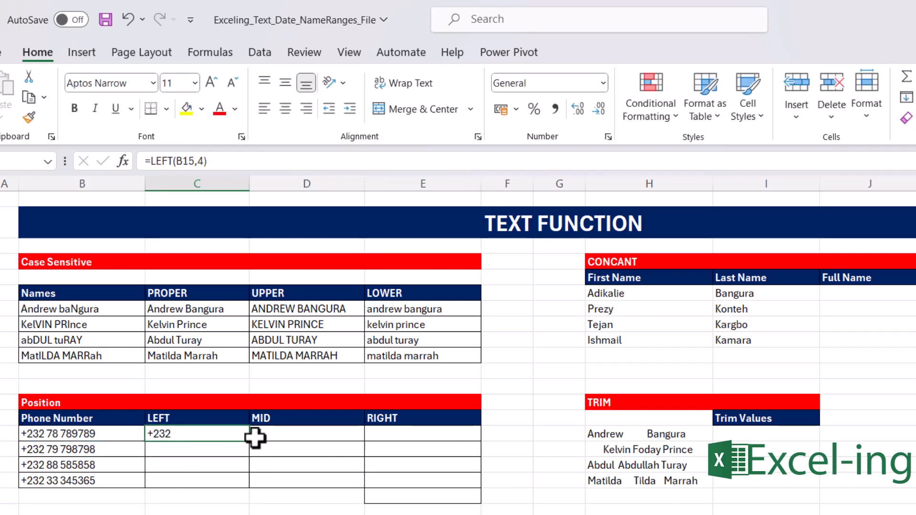
pyautogui.moveTo(249, 443); pyautogui.dragTo(246, 485)
# Step: Extract 2 characters from position 6 of the phone numbers with =MID(B15,6,2) in D15, filled down to D18
pyautogui.click(335, 433)
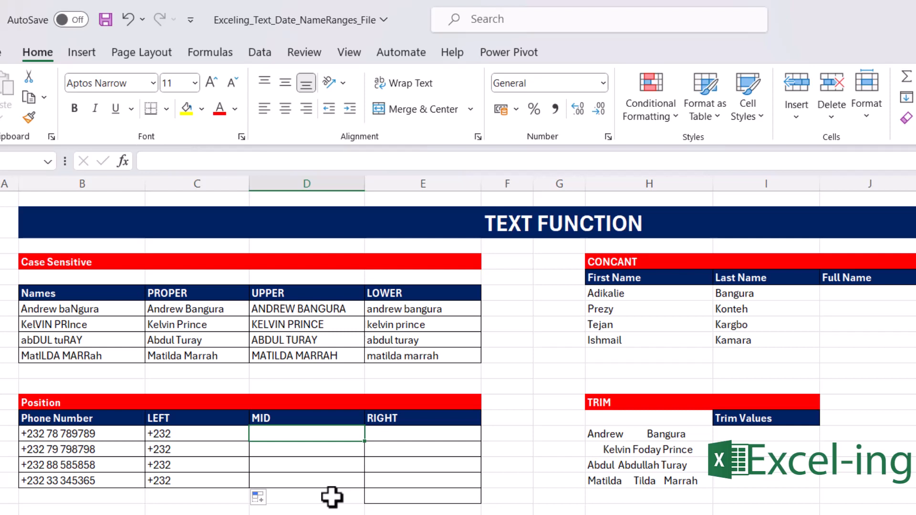
pyautogui.write('=')
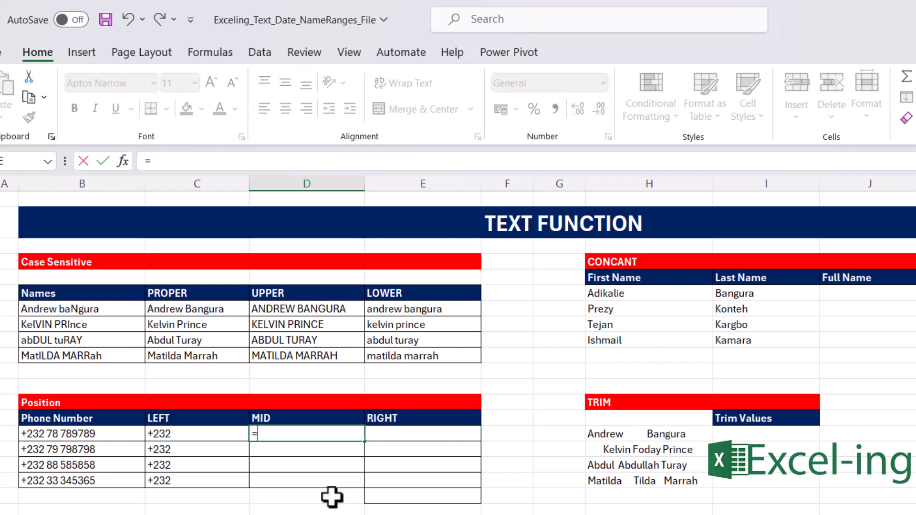
pyautogui.write('mid')
pyautogui.press('Tab')
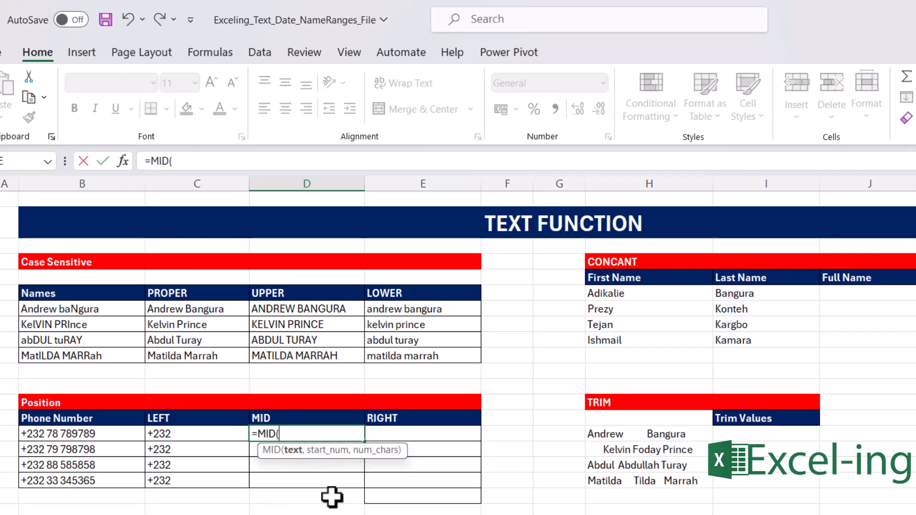
pyautogui.press('Left')
pyautogui.press('Left')
pyautogui.write(',')
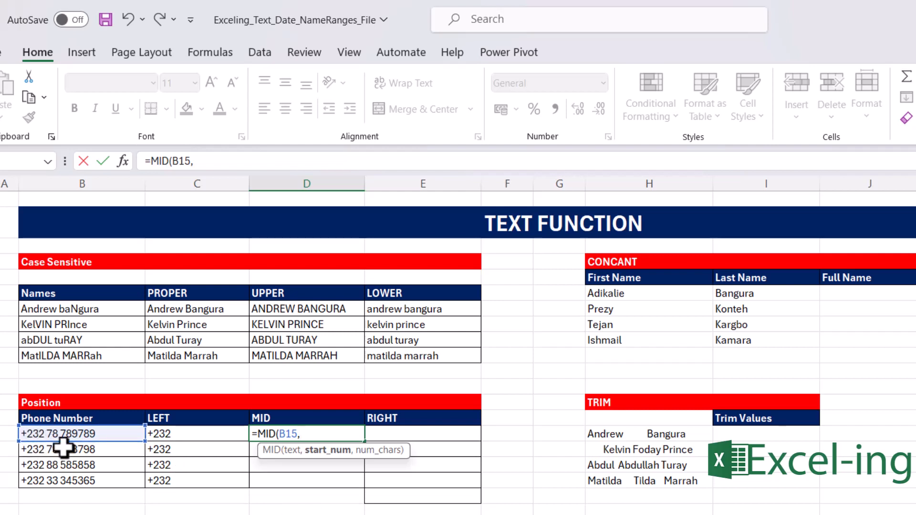
pyautogui.write('6,')
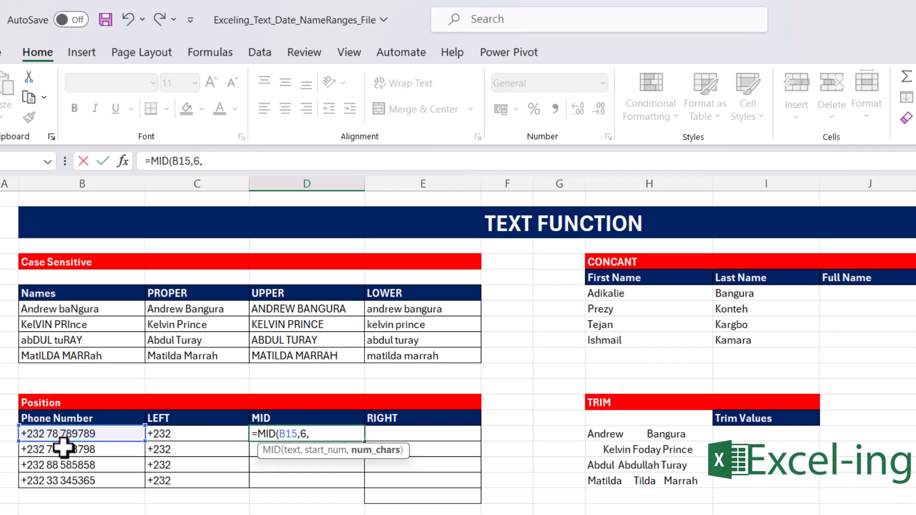
pyautogui.write('2)')
pyautogui.press('Return')
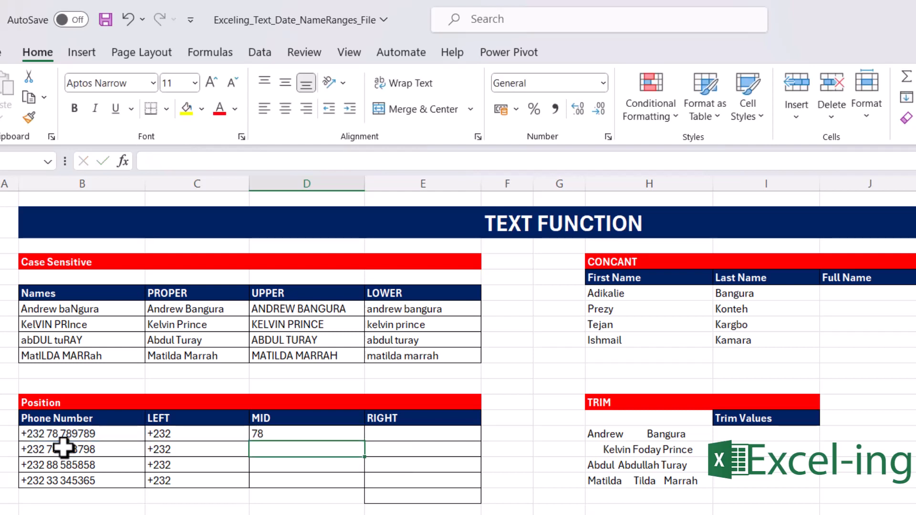
pyautogui.click(282, 432)
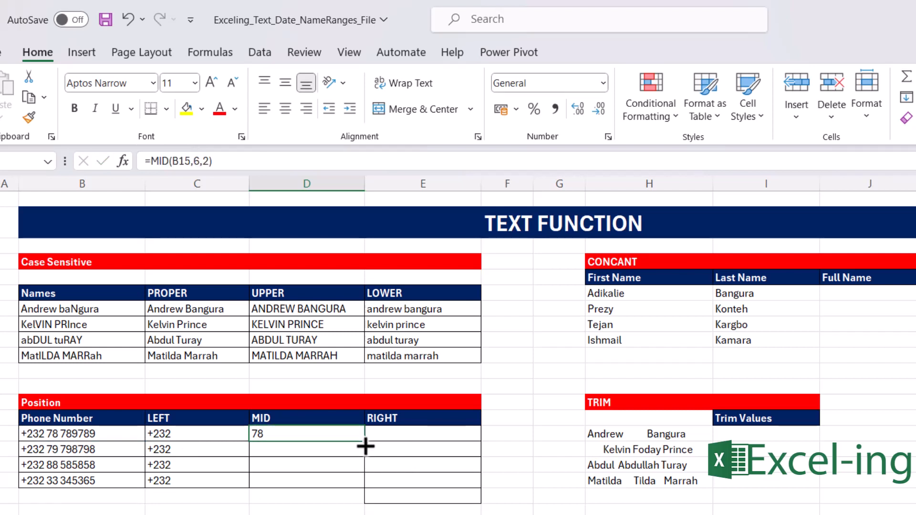
pyautogui.moveTo(368, 442); pyautogui.dragTo(354, 482)
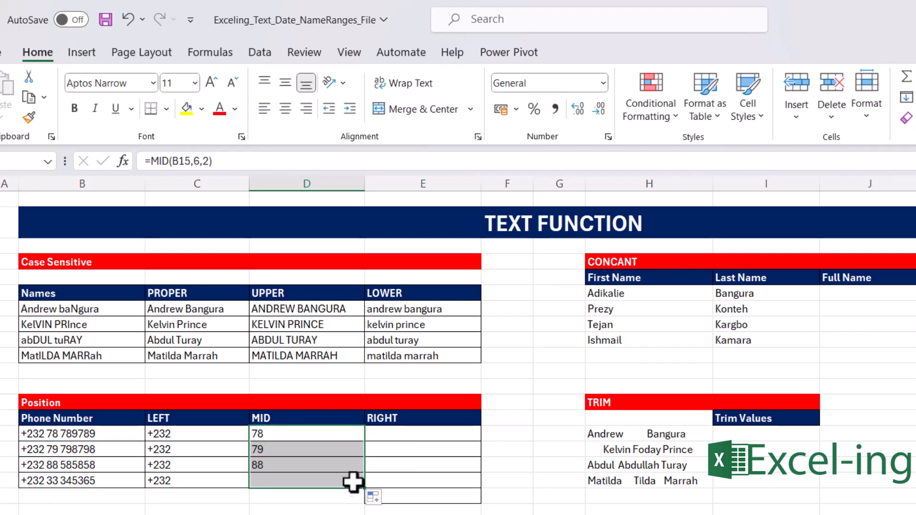
# Step: Extract the last 6 characters of the phone numbers with =RIGHT(B15,6) in E15, filled down to E18
pyautogui.click(413, 434)
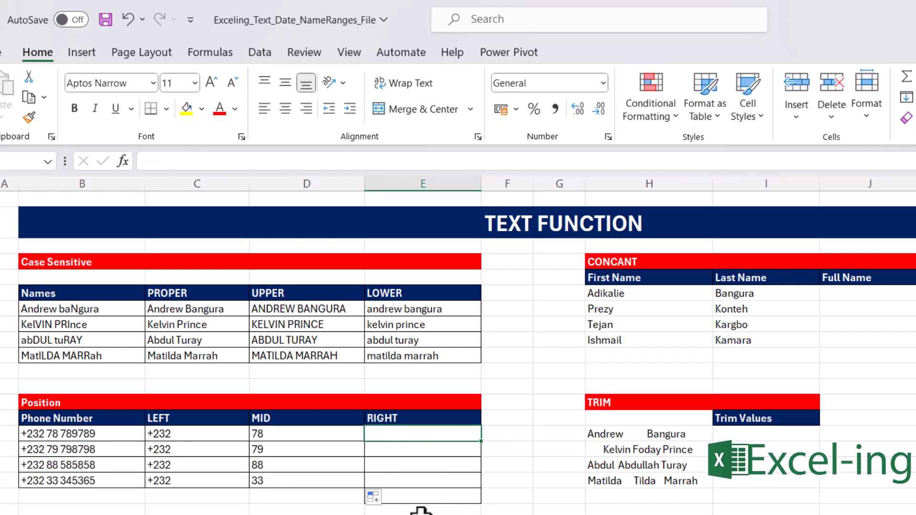
pyautogui.write('=right')
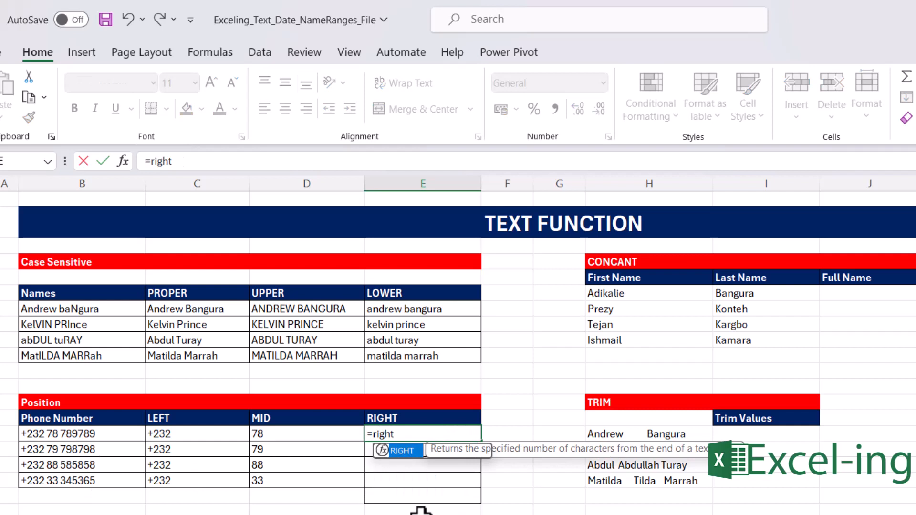
pyautogui.press('Tab')
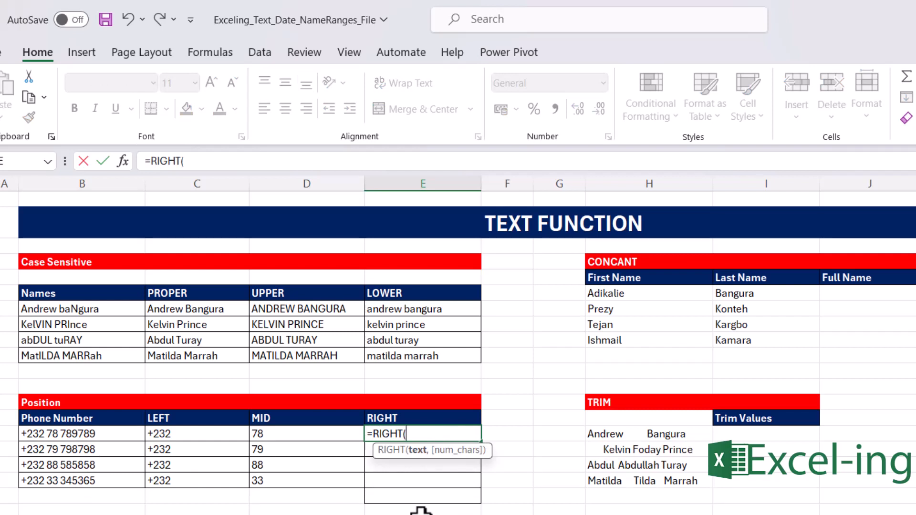
pyautogui.click(123, 435)
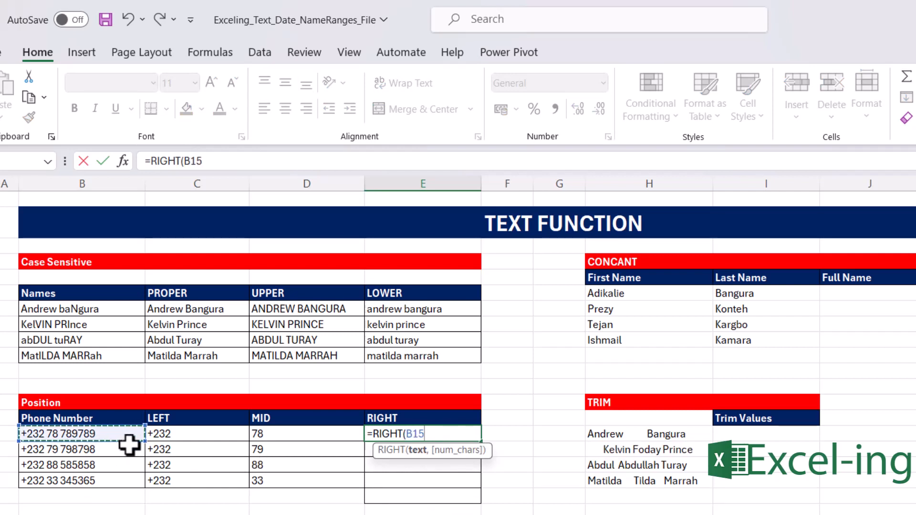
pyautogui.write(',6')
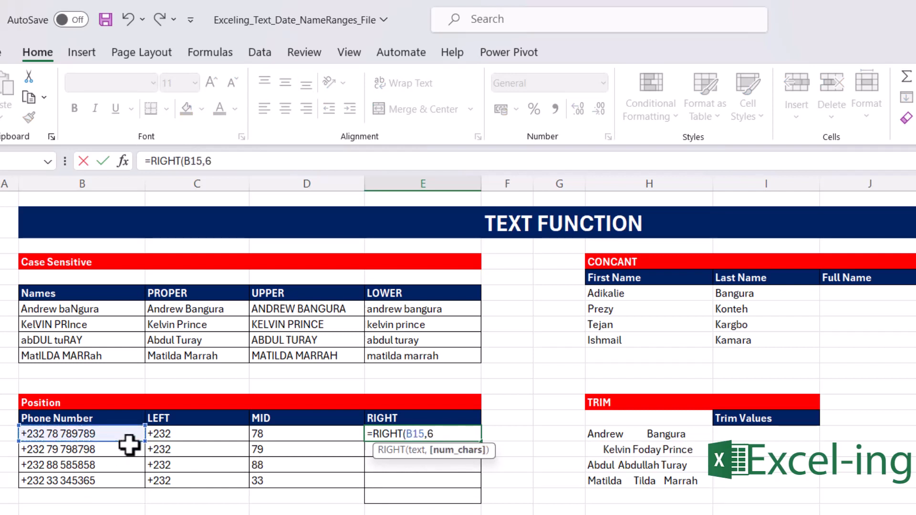
pyautogui.write(')')
pyautogui.press('Return')
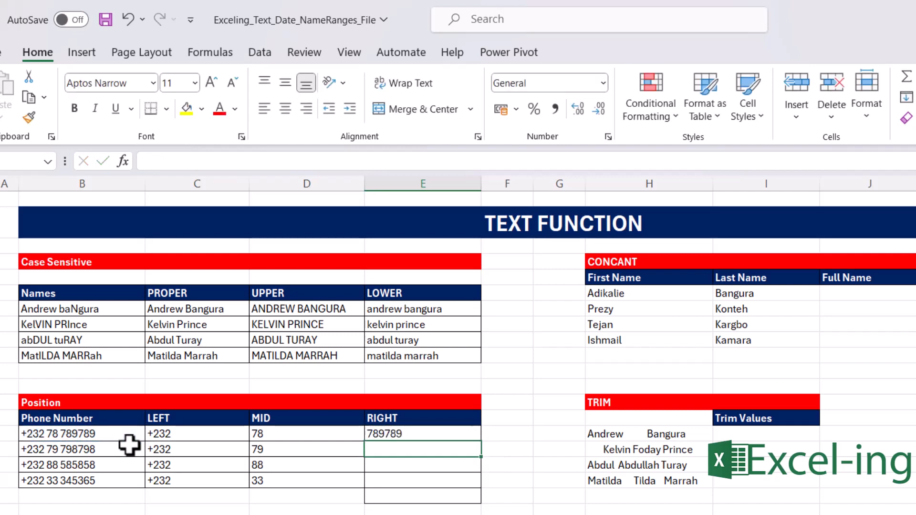
pyautogui.click(430, 433)
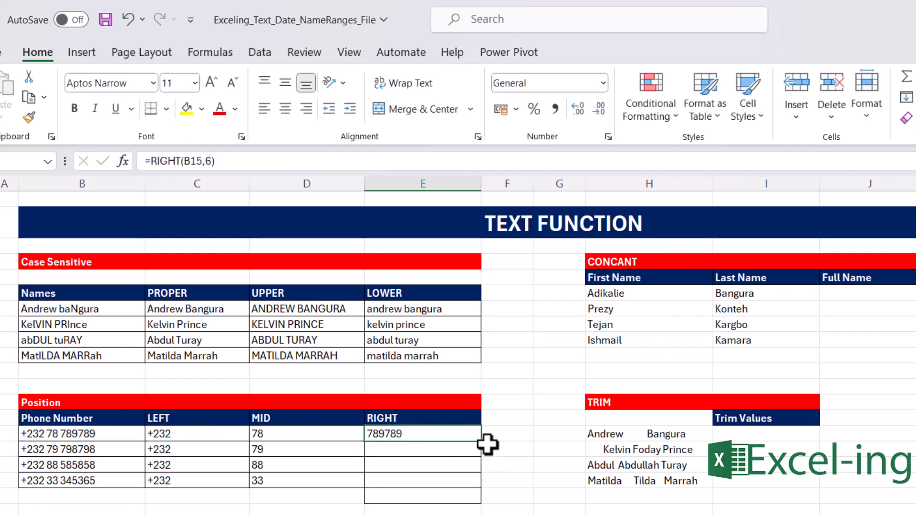
pyautogui.moveTo(485, 445); pyautogui.dragTo(477, 486)
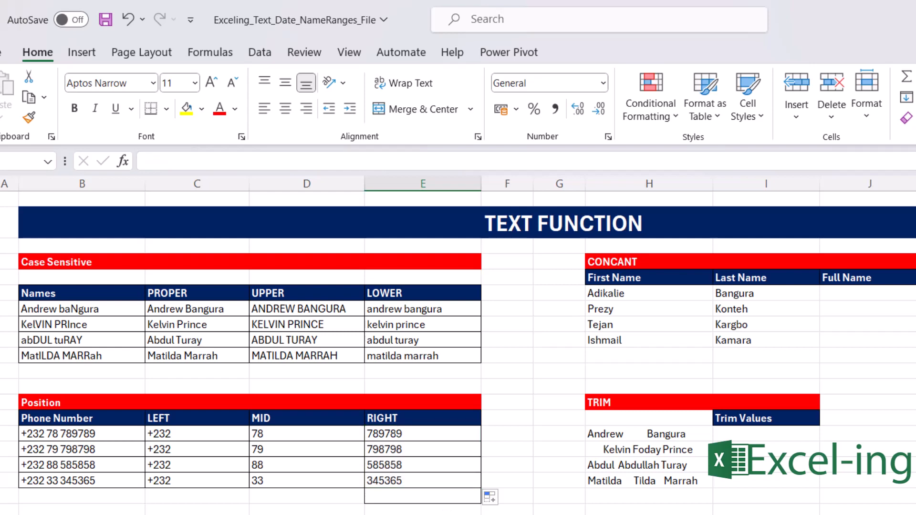
# Step: Enter =TEXT(B25,"mmm") in C25 of the TEXT Function table to get the first date's abbreviated month name
pyautogui.scroll(-2, 402, 454)
pyautogui.click(391, 449)
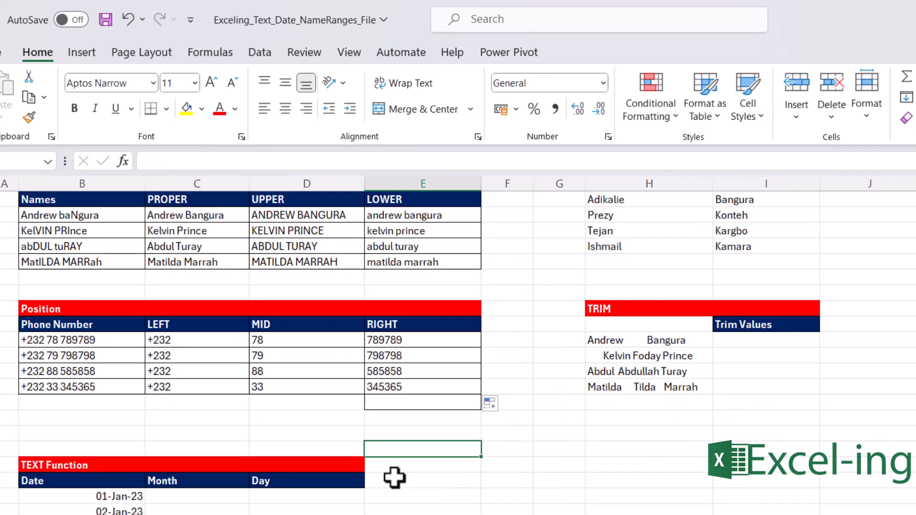
pyautogui.scroll(-4, 394, 477)
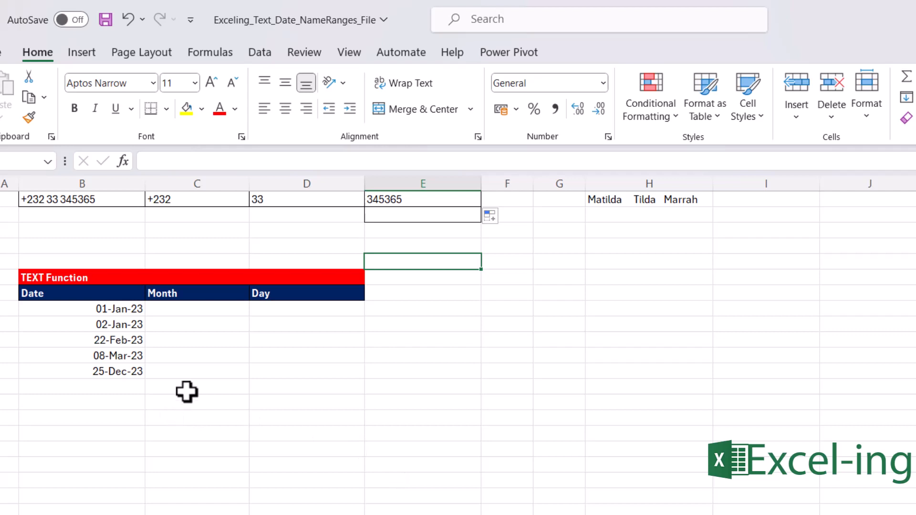
pyautogui.click(185, 308)
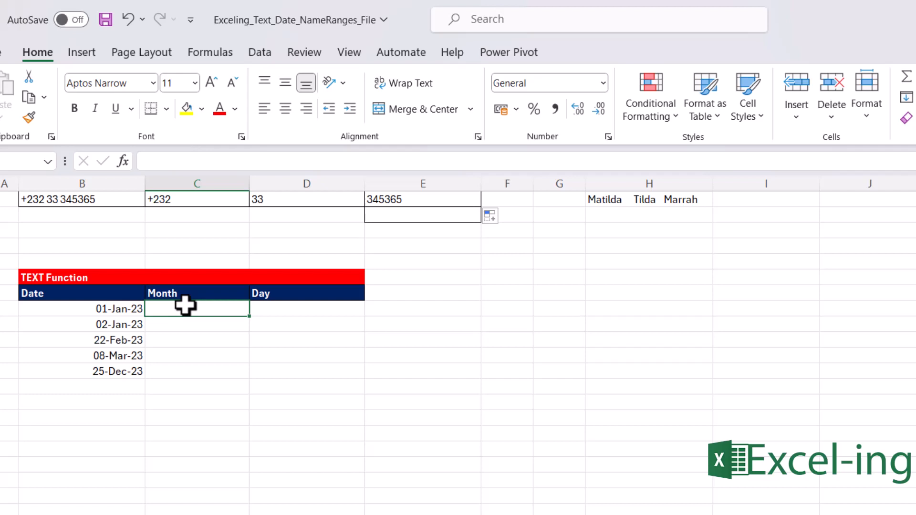
pyautogui.click(126, 308)
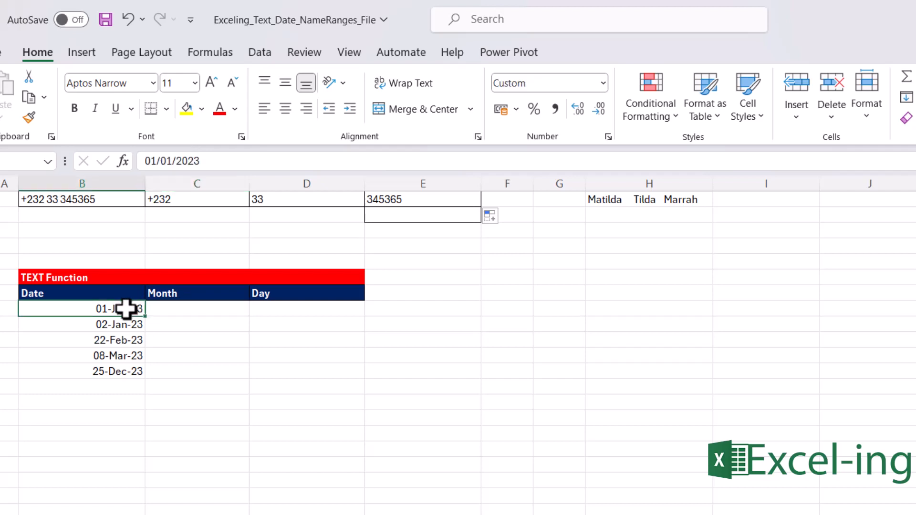
pyautogui.click(191, 310)
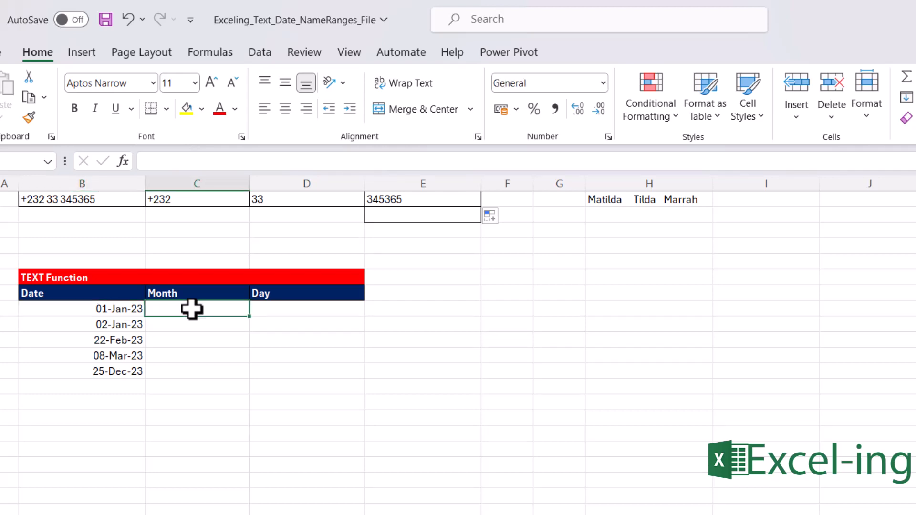
pyautogui.write('=text')
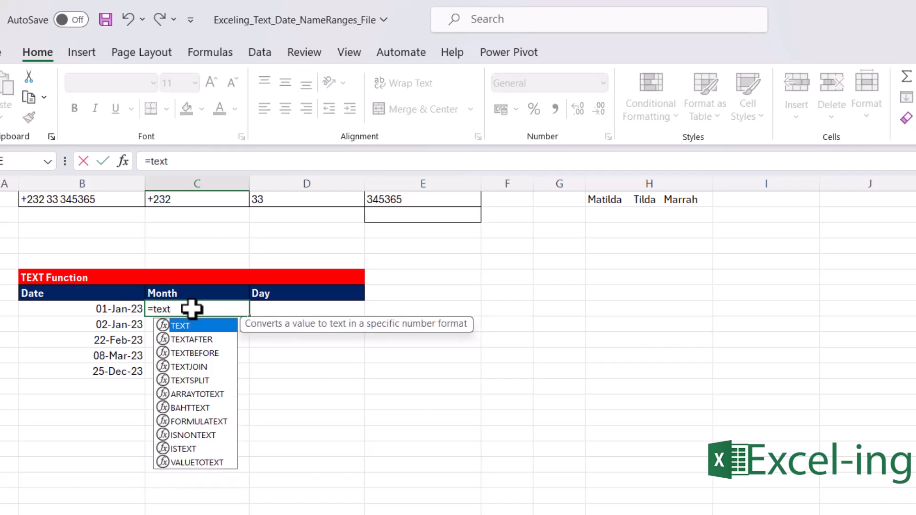
pyautogui.press('Tab')
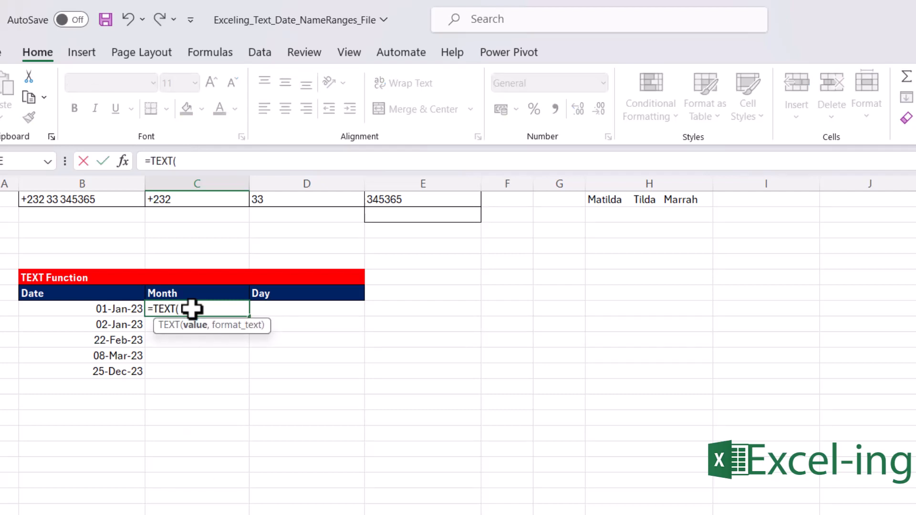
pyautogui.click(123, 308)
pyautogui.write(',')
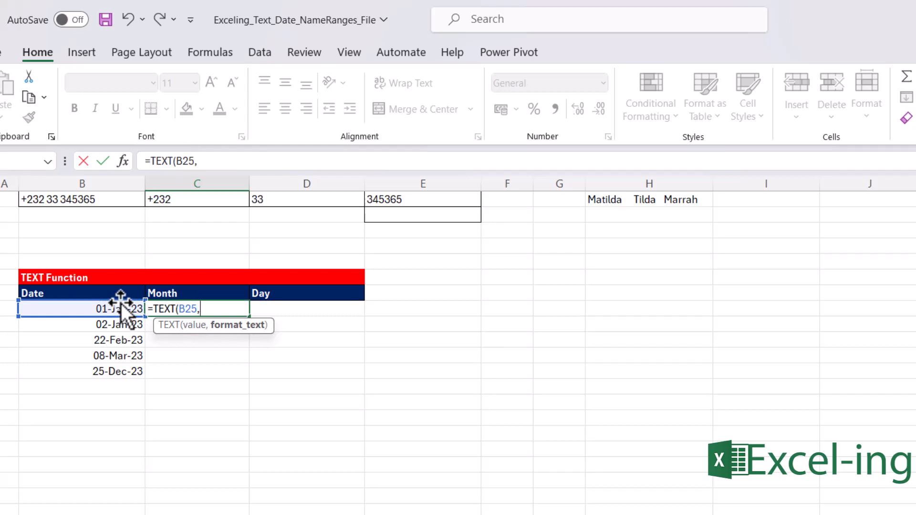
pyautogui.write('"mmm)')
pyautogui.press('Return')
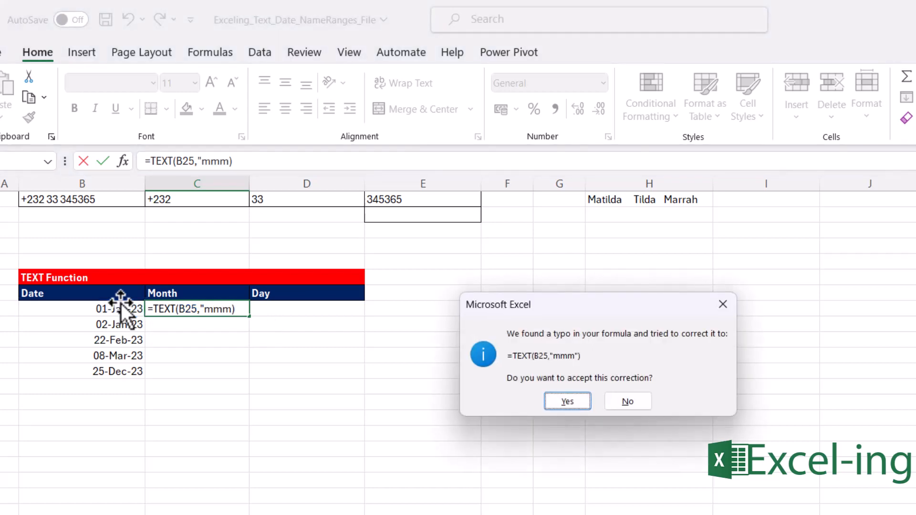
pyautogui.press('Return')
# Step: Change the format code in C25 to "mmmm" for full month names and fill the formula down to C29
pyautogui.click(193, 309)
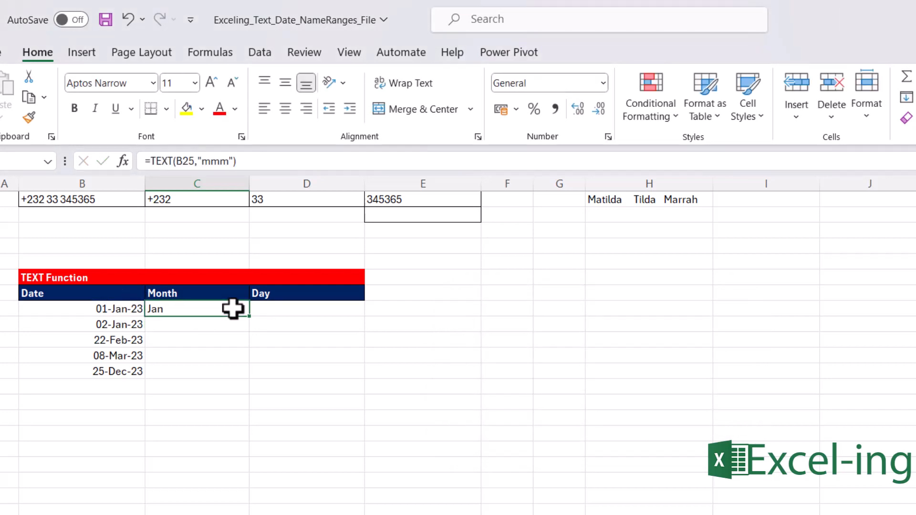
pyautogui.click(228, 163)
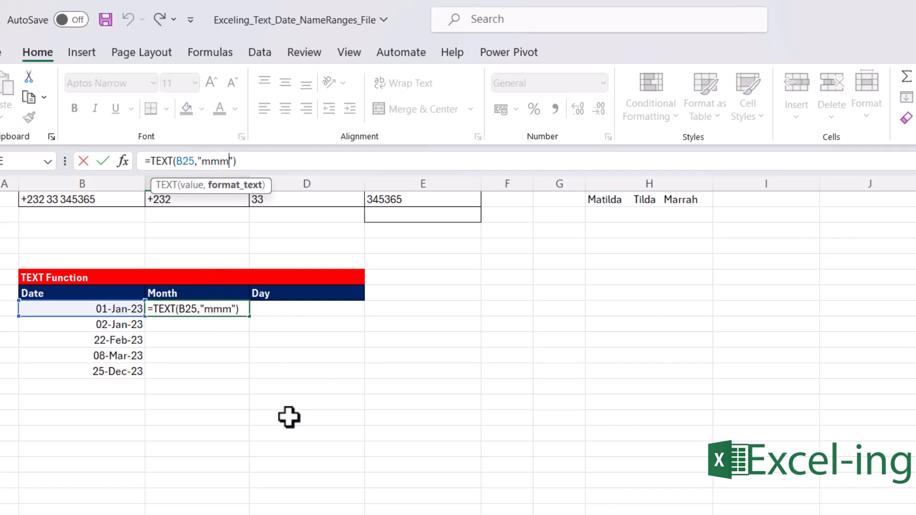
pyautogui.write('m')
pyautogui.press('Return')
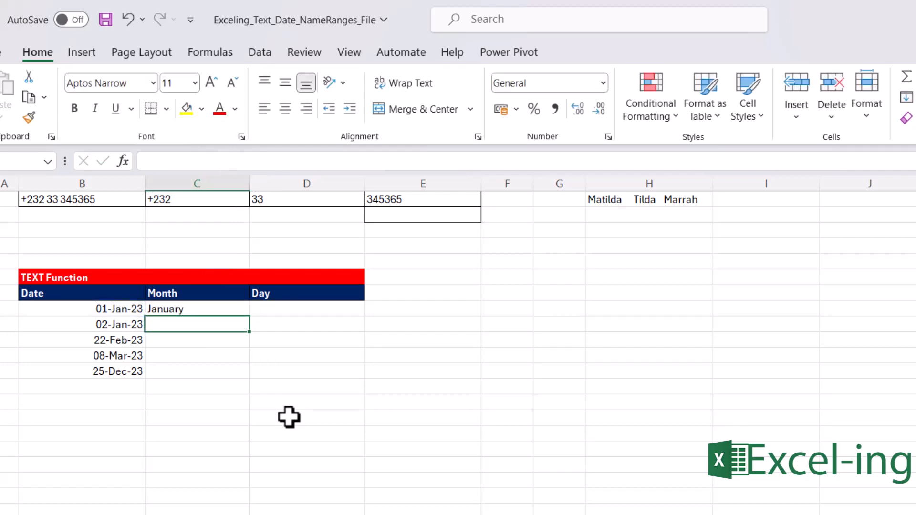
pyautogui.click(227, 311)
pyautogui.moveTo(253, 319); pyautogui.dragTo(237, 382)
# Step: Enter =TEXT(B25,"dddd") in D25 to get the full weekday name and fill it down the Day column to D29
pyautogui.click(294, 309)
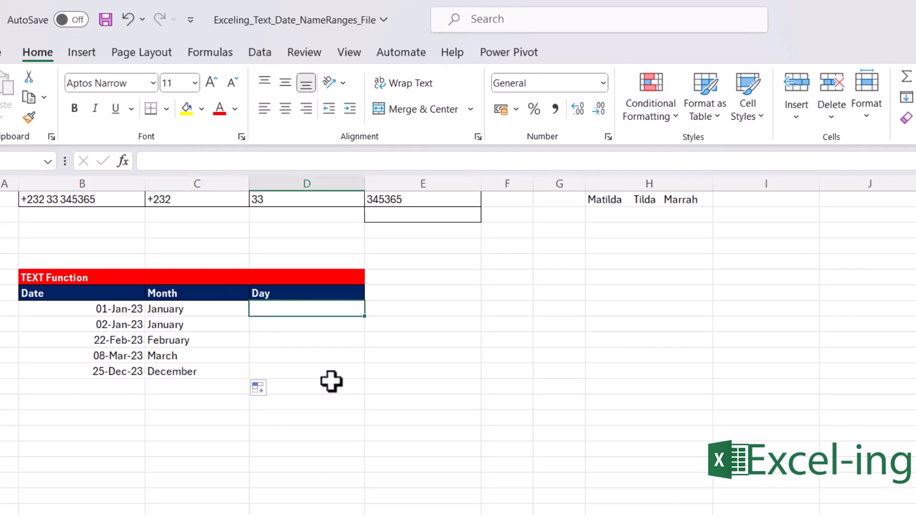
pyautogui.write('=text')
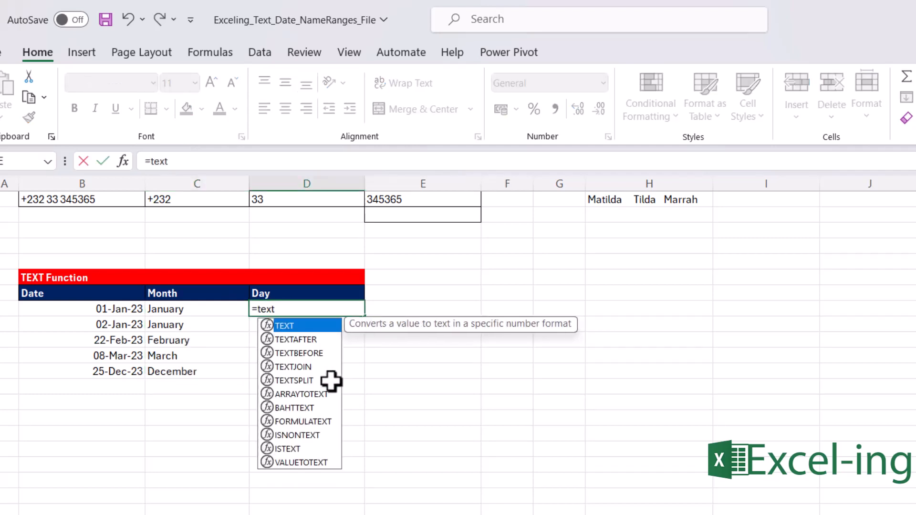
pyautogui.press('Tab')
pyautogui.press('Left')
pyautogui.press('Left')
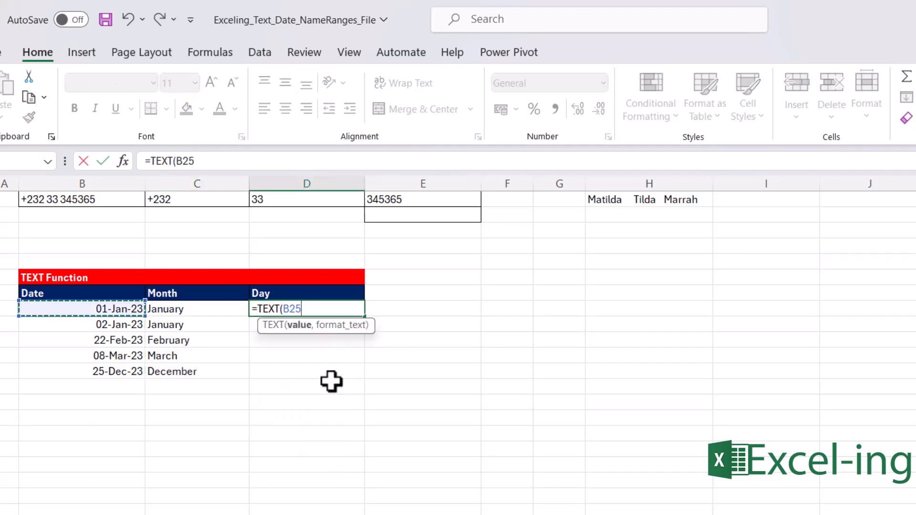
pyautogui.write(',')
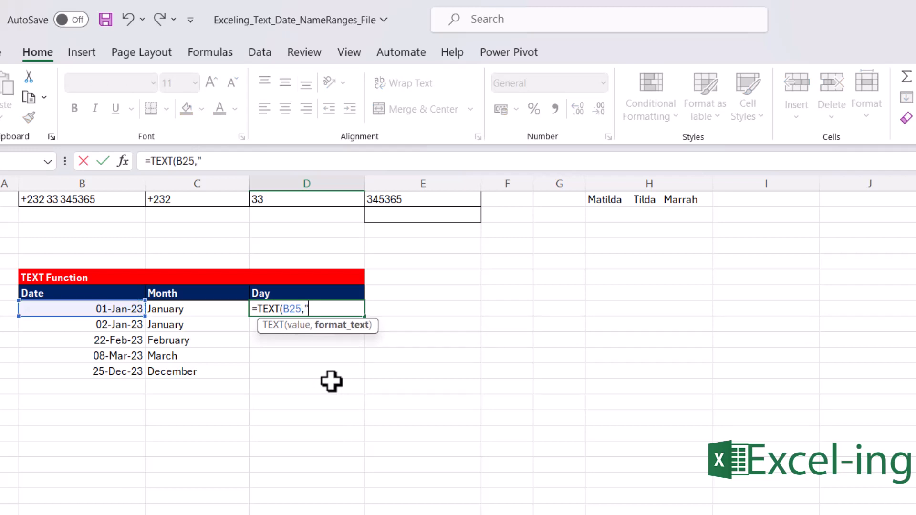
pyautogui.write('"dddd)')
pyautogui.press('Return')
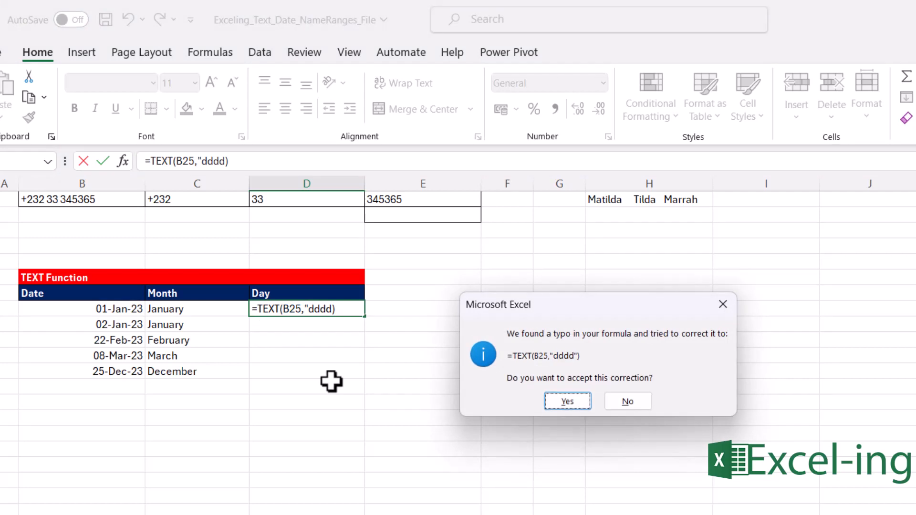
pyautogui.press('Return')
pyautogui.click(334, 310)
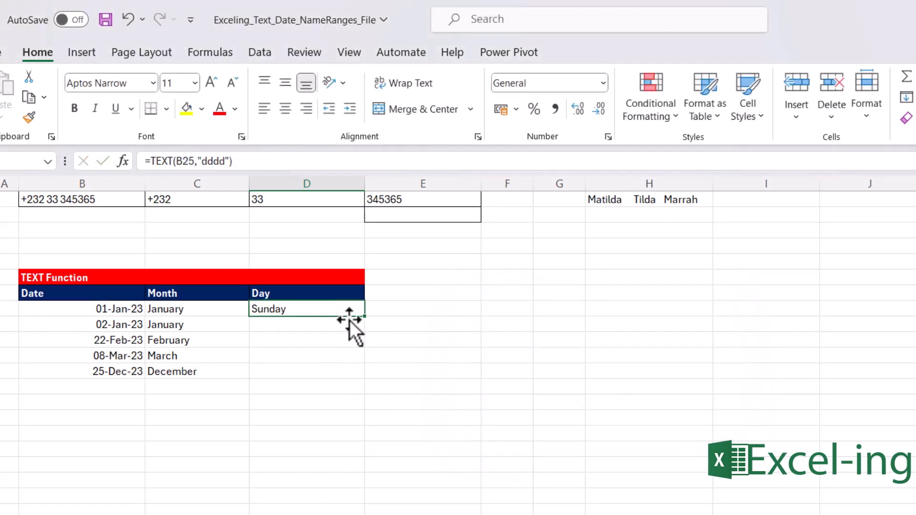
pyautogui.moveTo(365, 317); pyautogui.dragTo(347, 376)
pyautogui.click(285, 402)
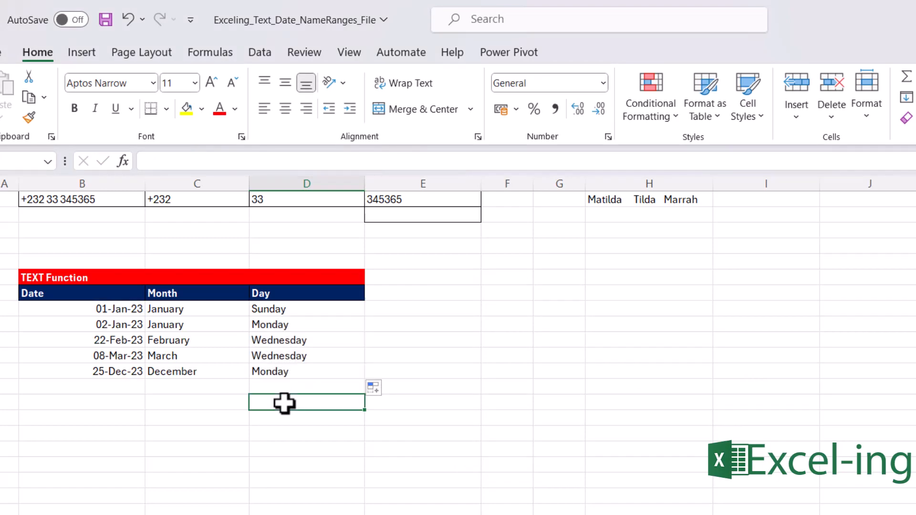
# Step: Enter =CONCAT(H6," ",I6) in J6 of the CONCANT table to join the first and last names with a space
pyautogui.scroll(2, 315, 404)
pyautogui.scroll(4, 314, 404)
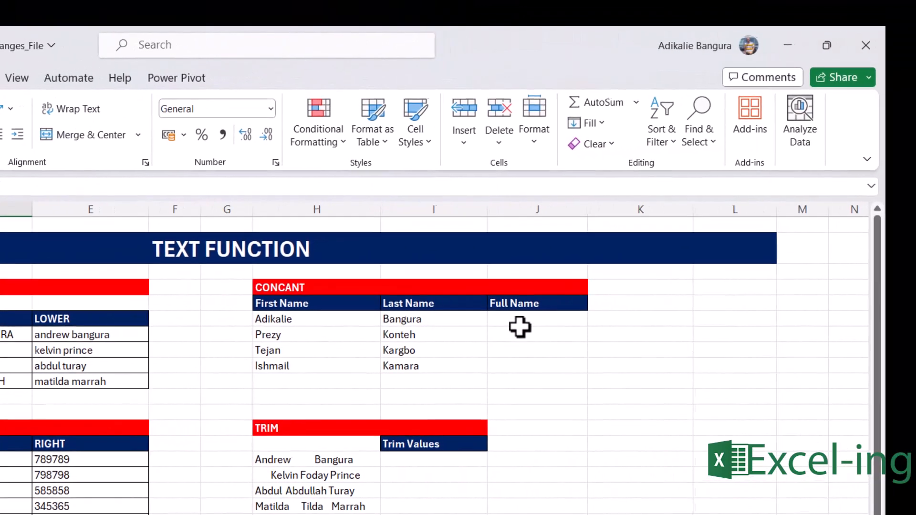
pyautogui.click(865, 298)
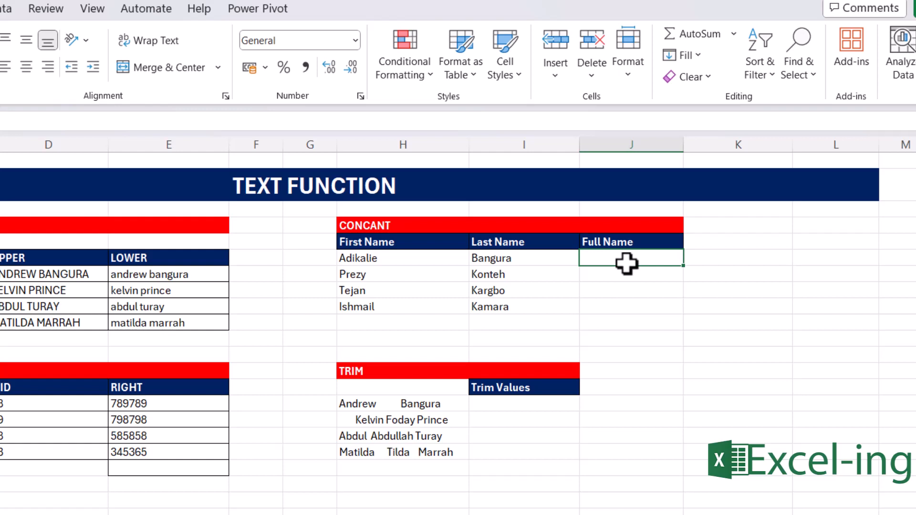
pyautogui.write('=')
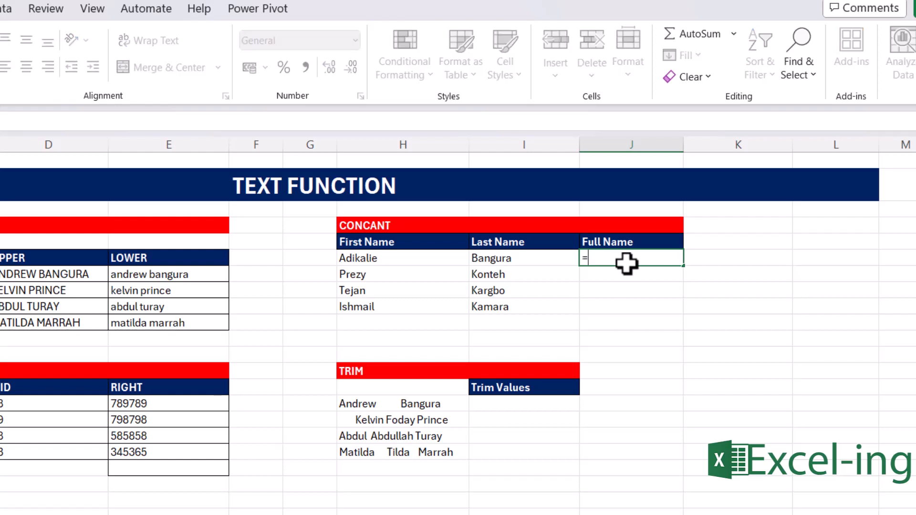
pyautogui.write('con')
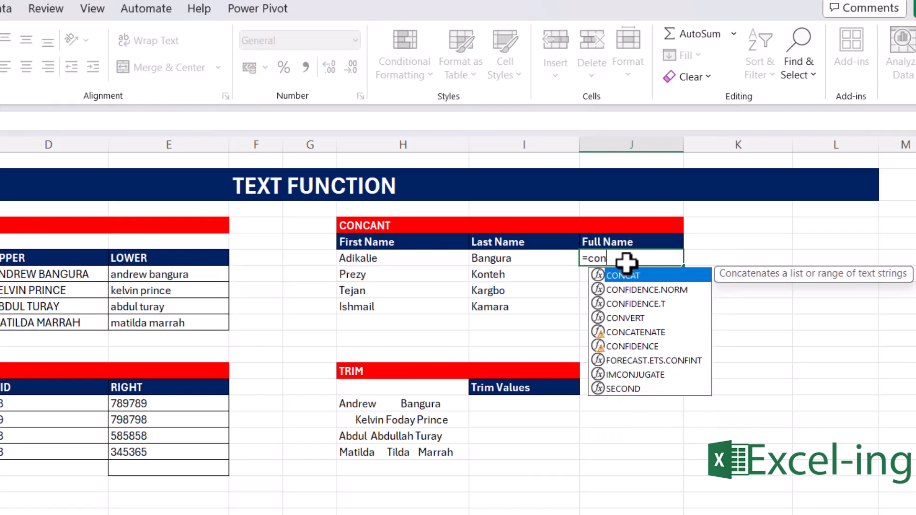
pyautogui.press('Tab')
pyautogui.press('Left')
pyautogui.press('Left')
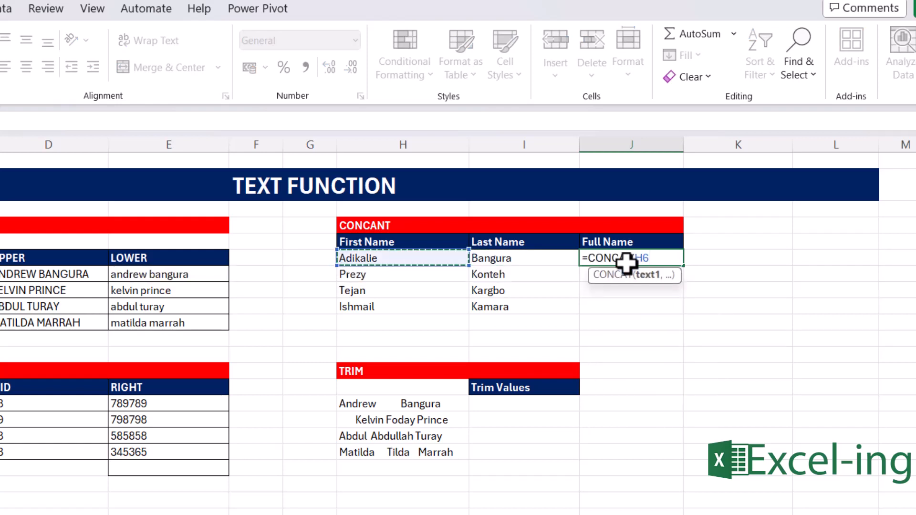
pyautogui.write(',')
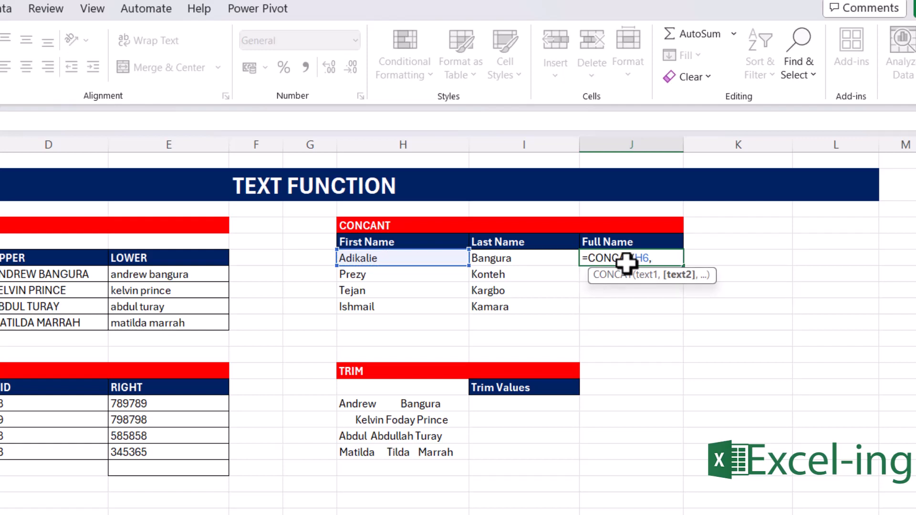
pyautogui.write('" ",')
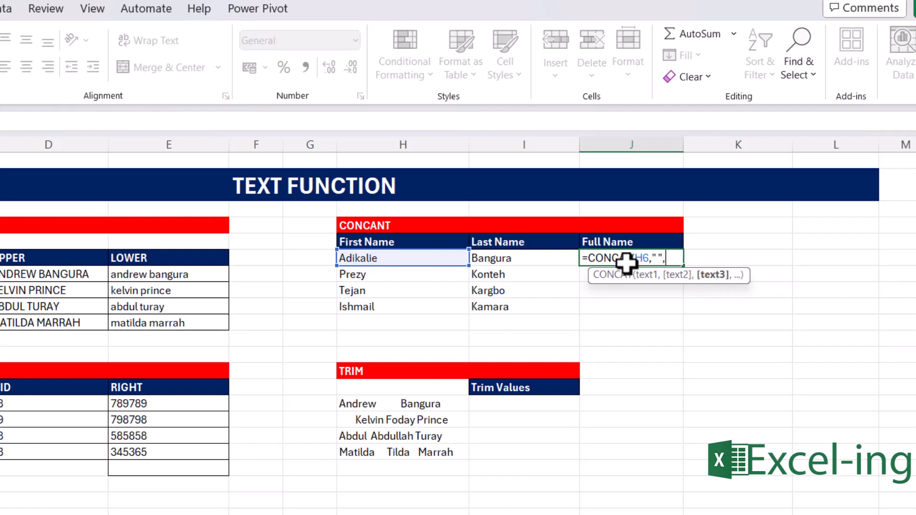
pyautogui.press('Left')
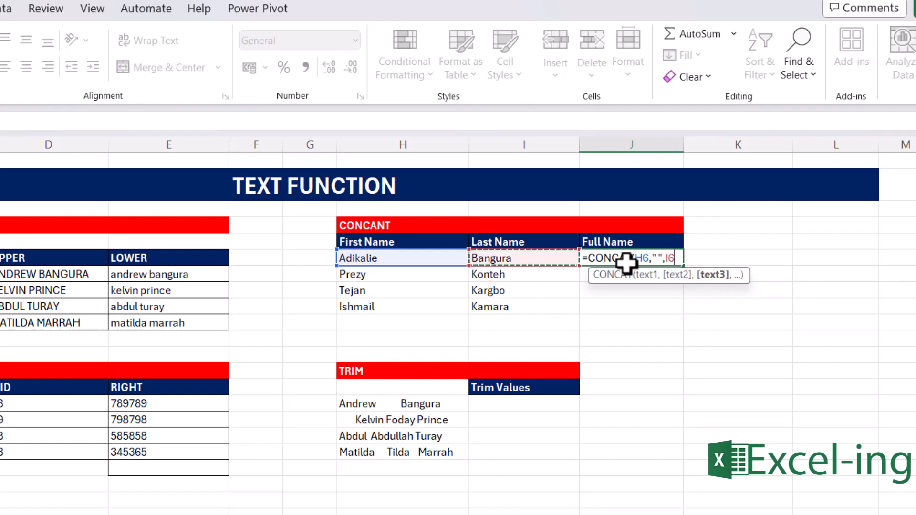
pyautogui.write(')')
pyautogui.press('Return')
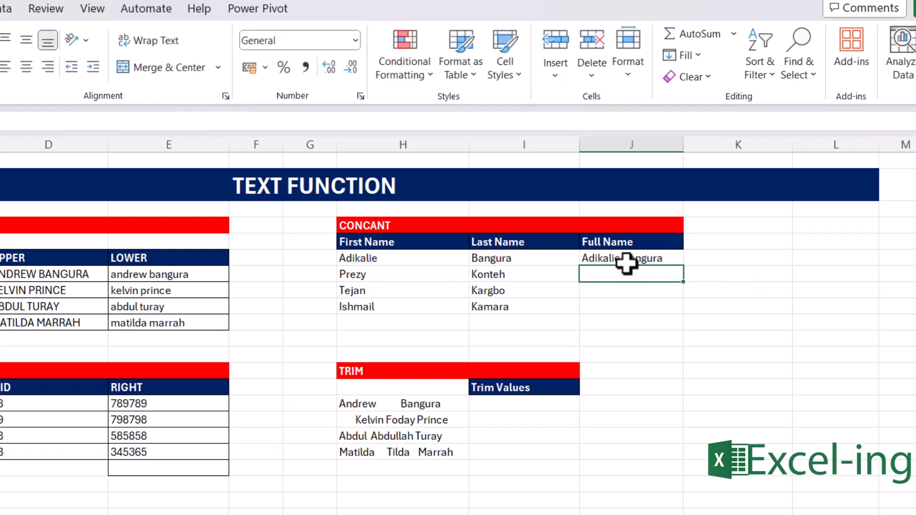
# Step: Fill the CONCAT formula from J6 down the Full Name column to J9
pyautogui.click(626, 260)
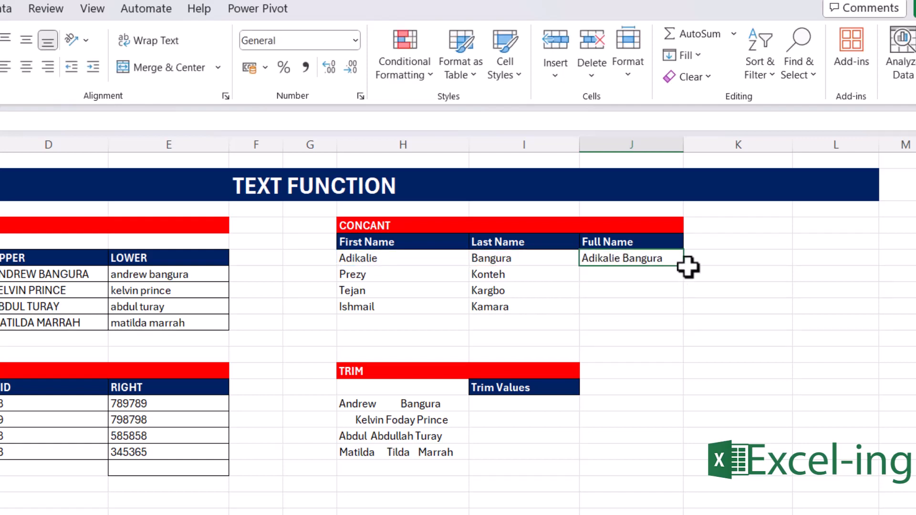
pyautogui.moveTo(687, 266); pyautogui.dragTo(654, 318)
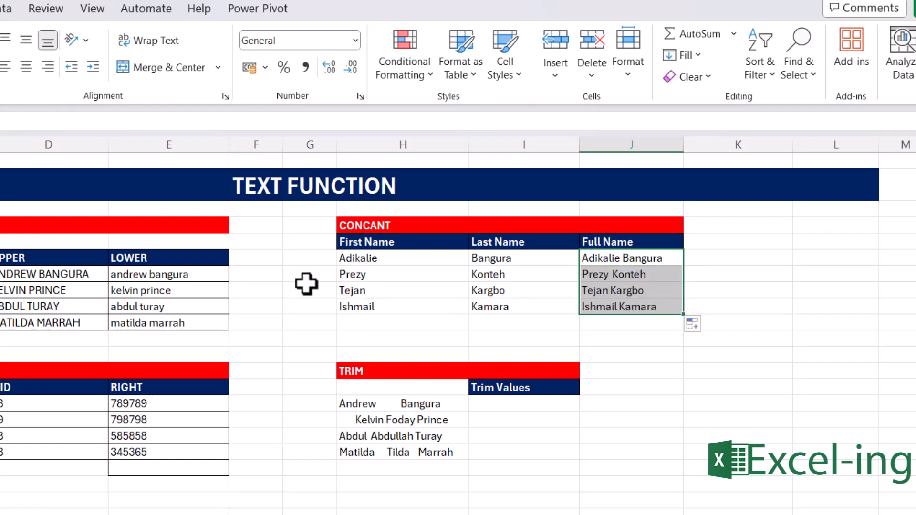
pyautogui.click(616, 334)
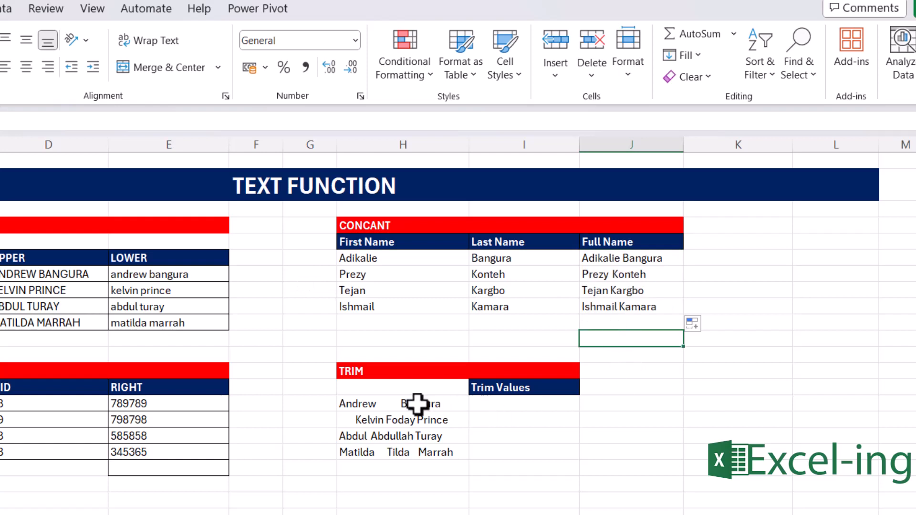
# Step: Enter =H6&" "&I6 in K6 to build the same full name with the ampersand operator
pyautogui.click(759, 257)
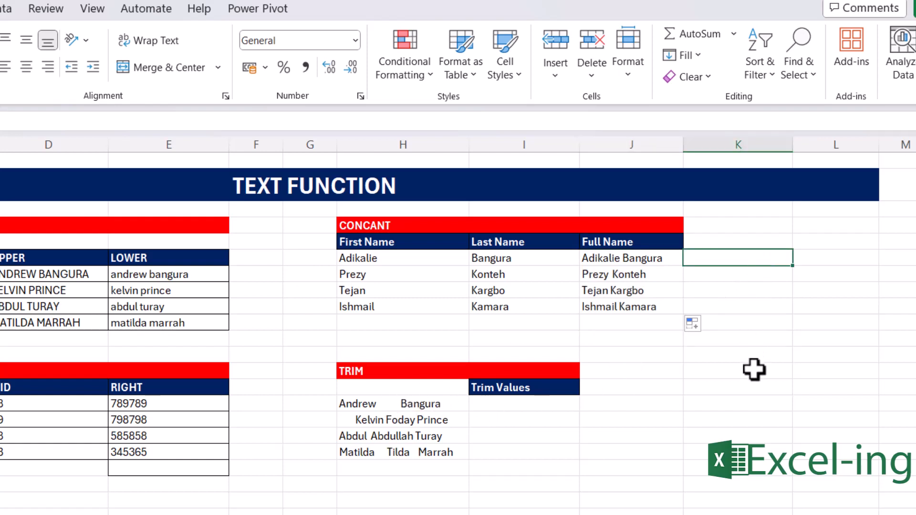
pyautogui.write('=')
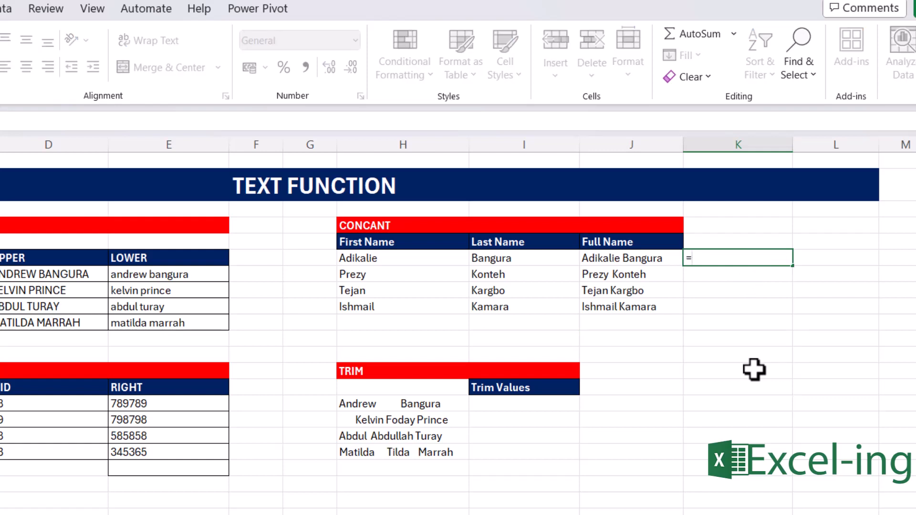
pyautogui.press('Left')
pyautogui.press('Left')
pyautogui.press('Left')
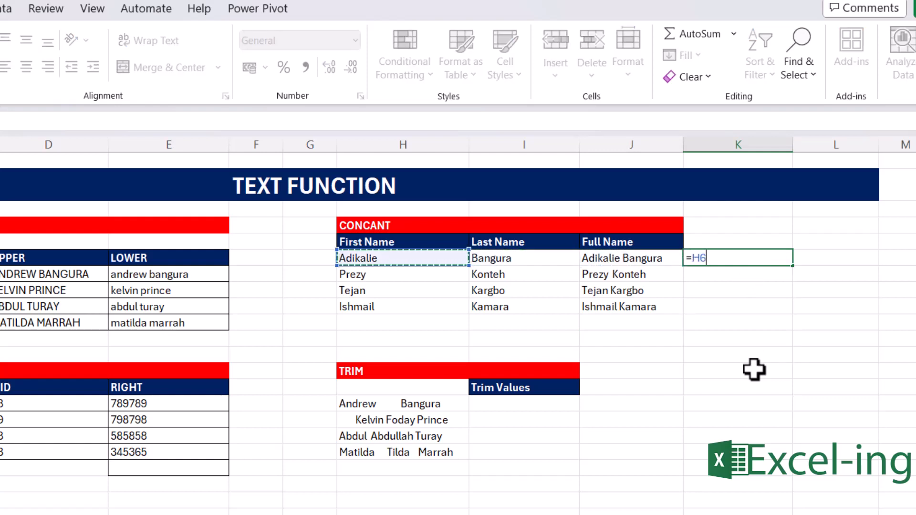
pyautogui.write('&')
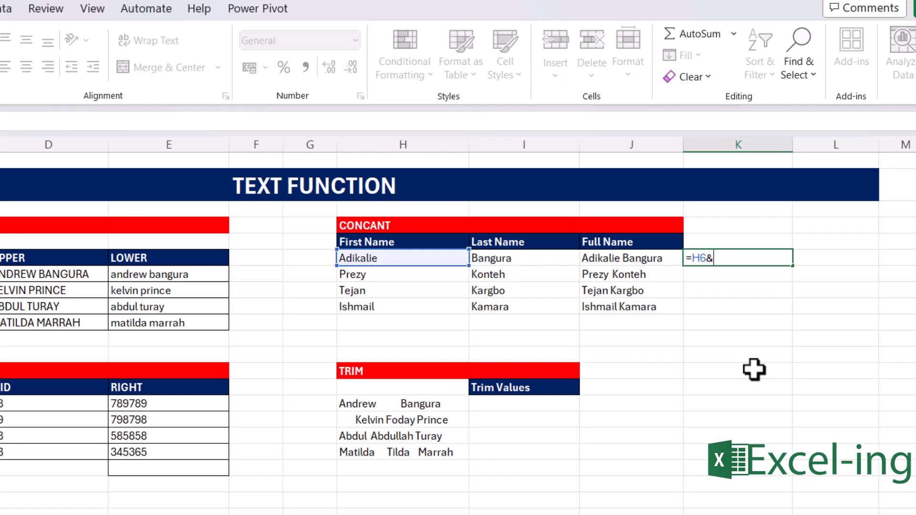
pyautogui.write('" "&')
pyautogui.press('Left')
pyautogui.press('Left')
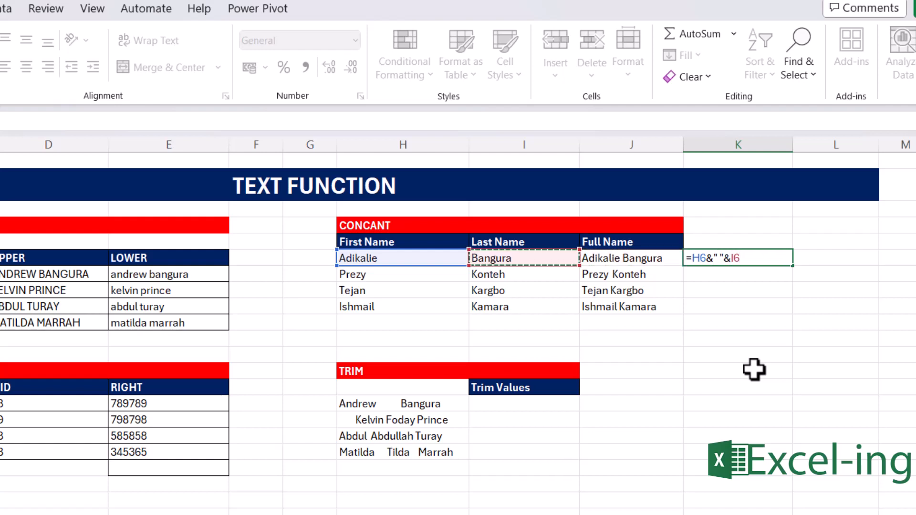
pyautogui.press('Return')
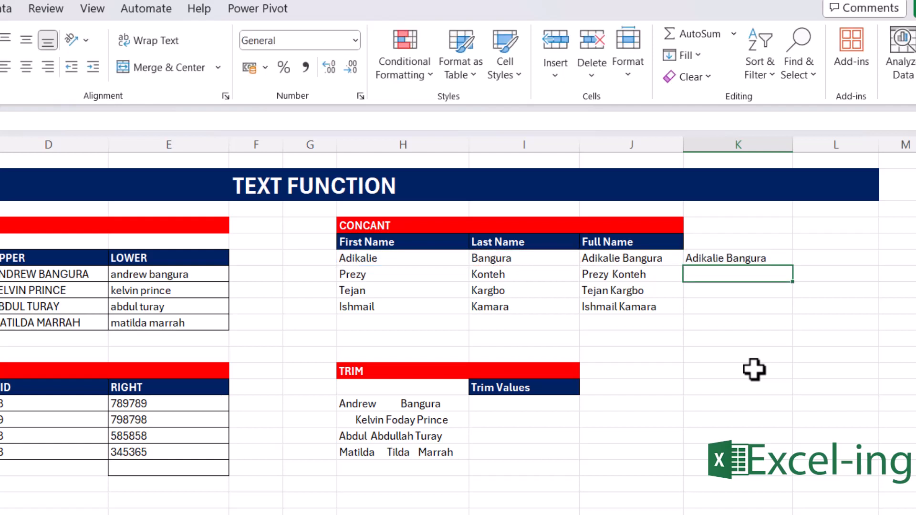
# Step: Fill the ampersand full-name formula from K6 down to K9
pyautogui.click(742, 258)
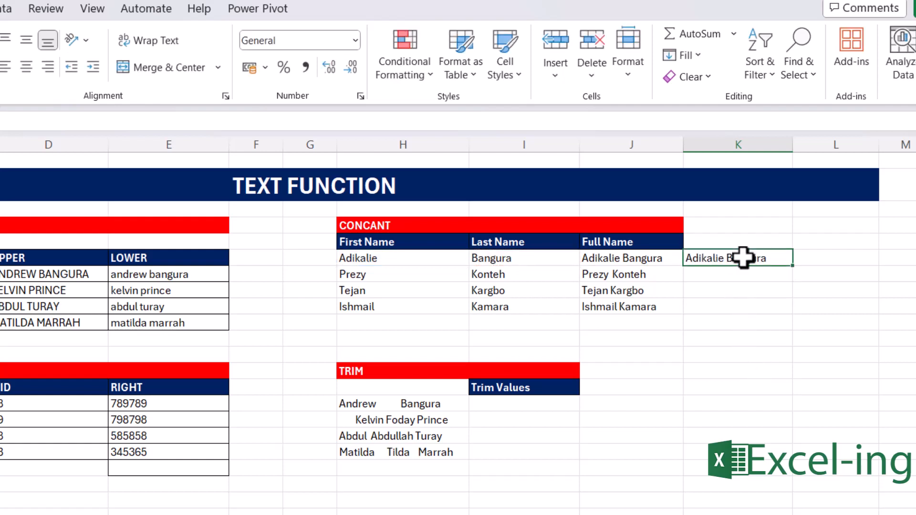
pyautogui.doubleClick(793, 266)
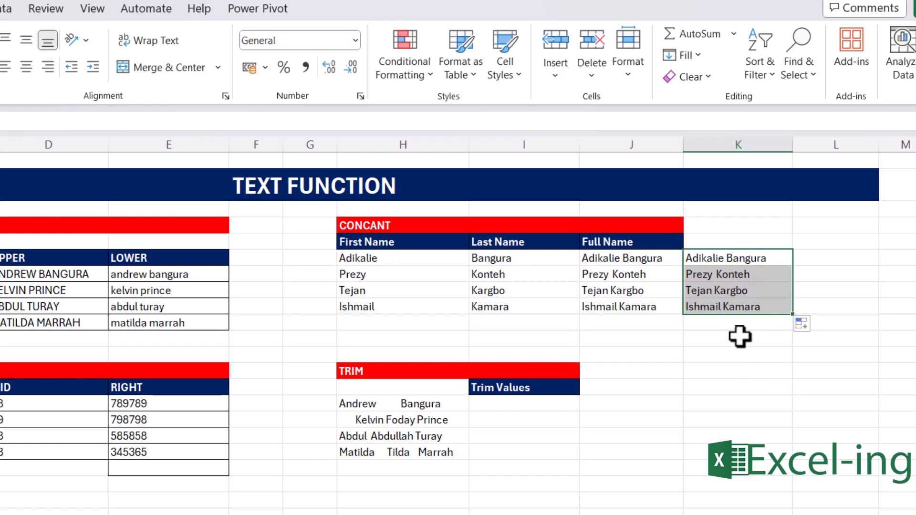
pyautogui.click(694, 356)
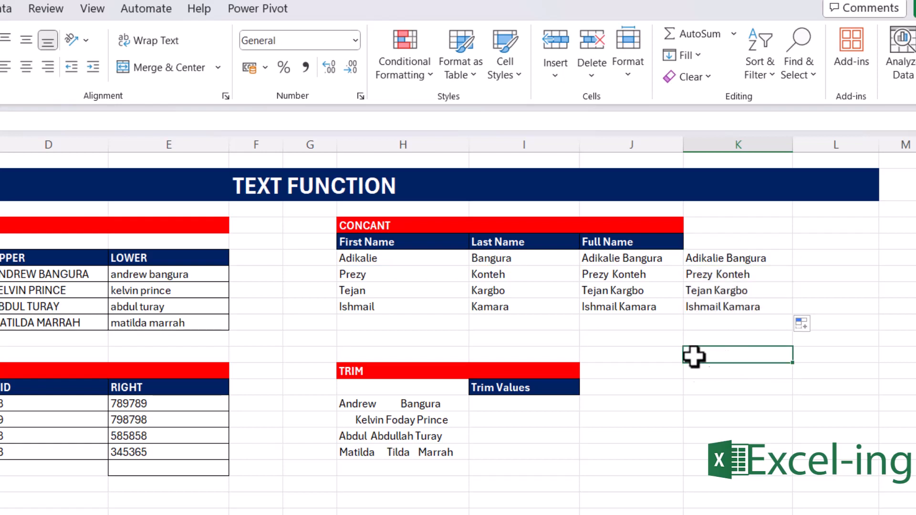
pyautogui.click(607, 260)
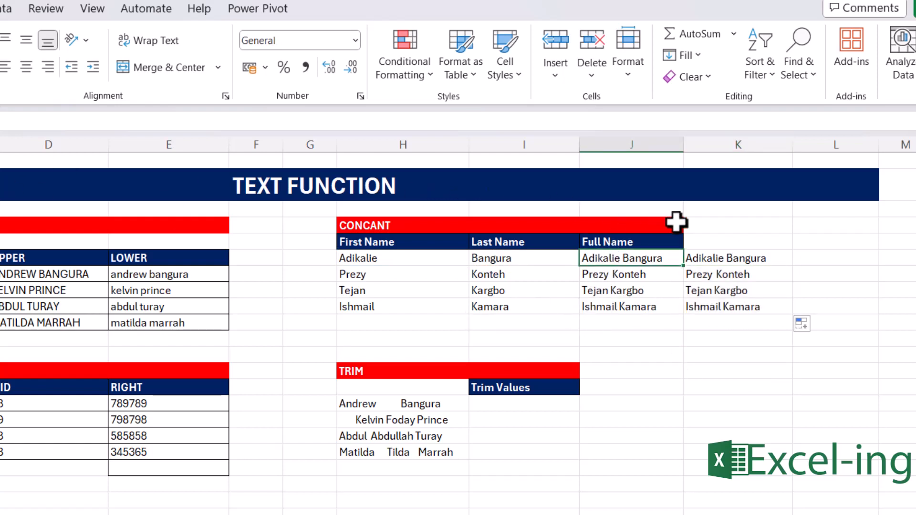
pyautogui.click(730, 256)
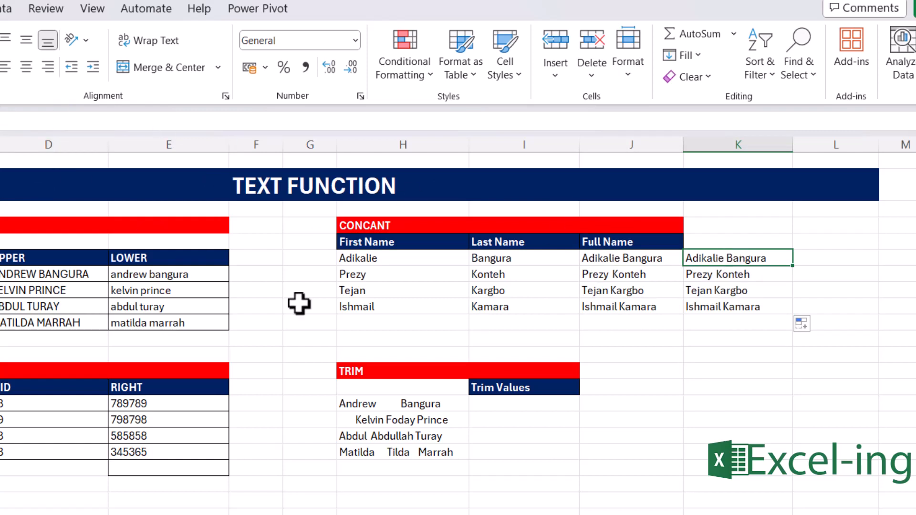
pyautogui.click(723, 387)
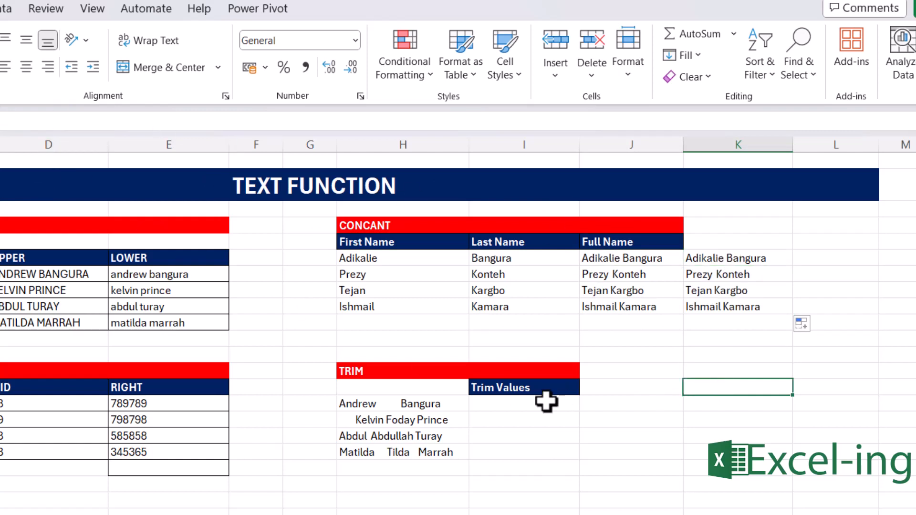
pyautogui.click(395, 432)
# Step: Enter =TRIM(H15) in I15 of the TRIM table to remove the extra spaces from the first name entry
pyautogui.click(512, 402)
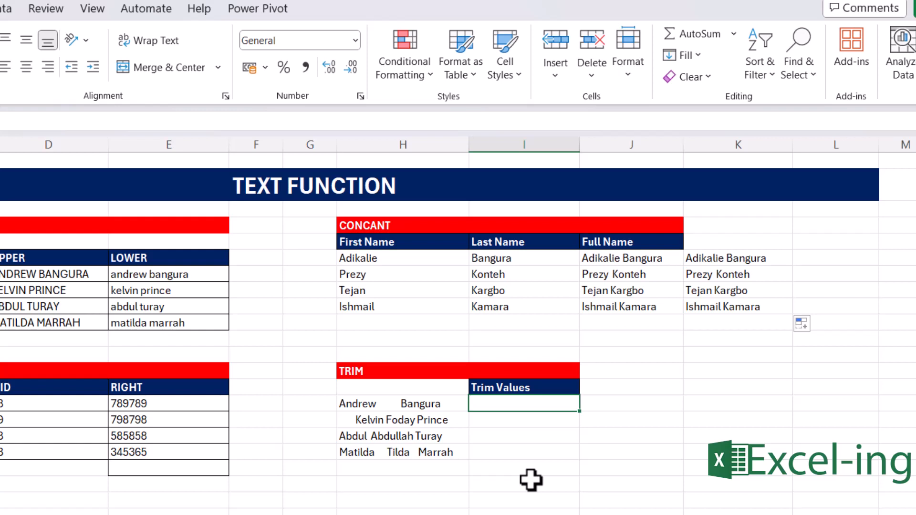
pyautogui.write('=trim')
pyautogui.press('Tab')
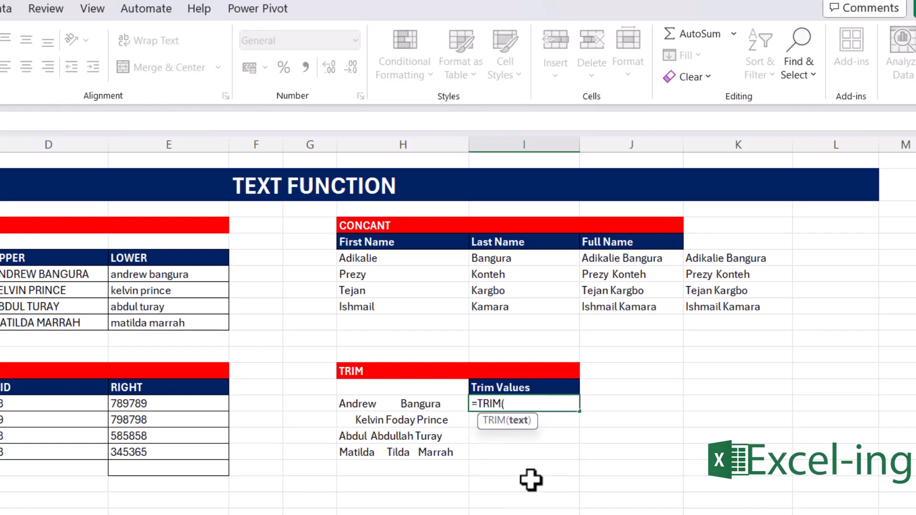
pyautogui.press('Left')
pyautogui.write(')')
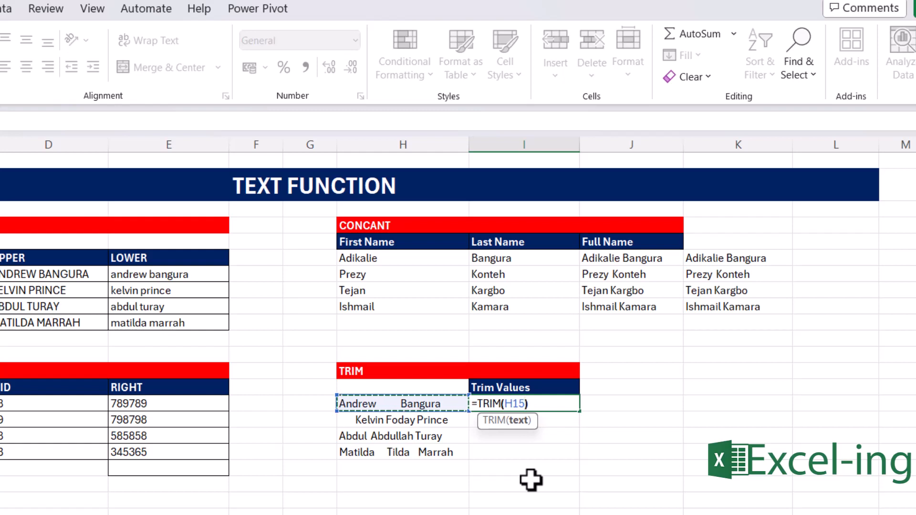
pyautogui.hotkey('ctrl', 'Return')
pyautogui.press('Return')
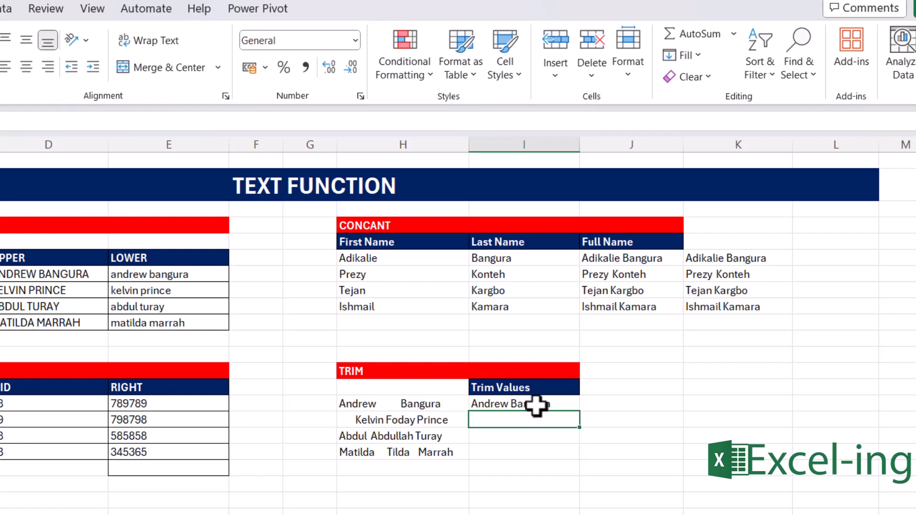
# Step: Fill the TRIM formula from I15 down the Trim Values column to I18
pyautogui.click(570, 404)
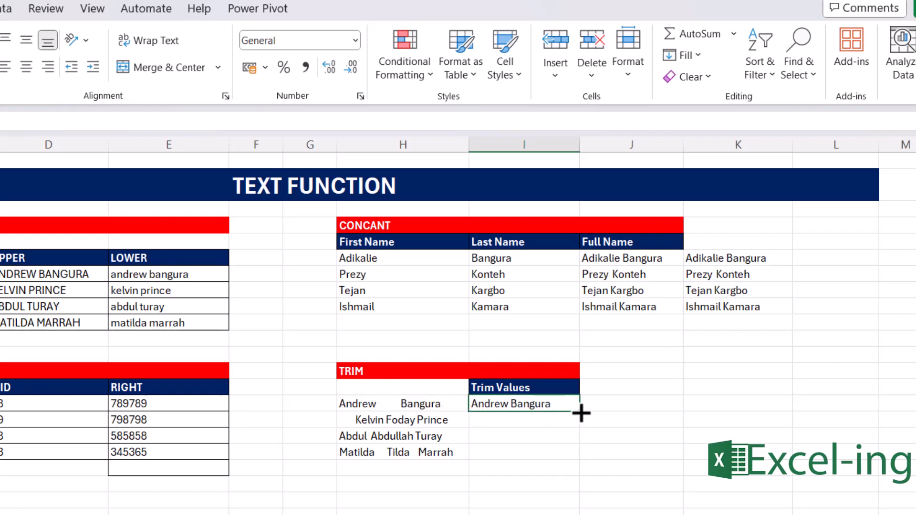
pyautogui.doubleClick(580, 412)
pyautogui.click(501, 484)
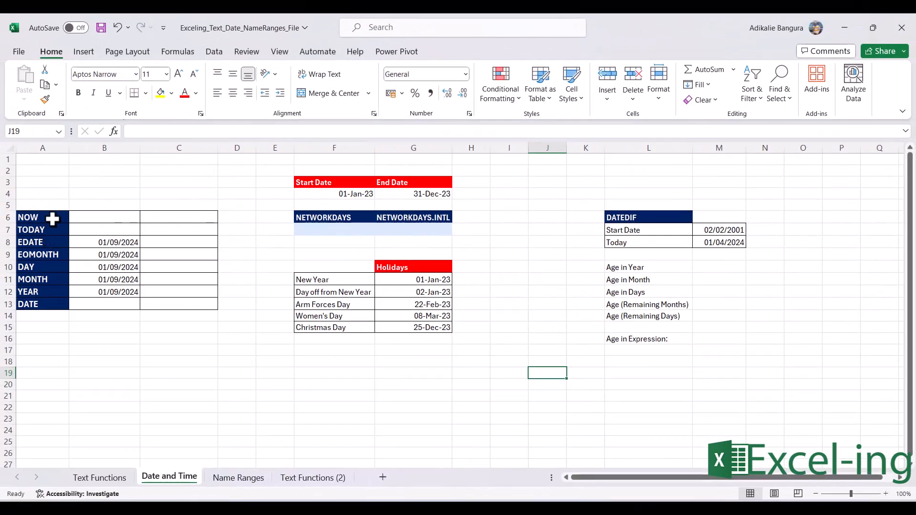
# Step: Enter =NOW() in C6 beside the NOW label on the Date and Time sheet to return the current date and time
pyautogui.moveTo(52, 219); pyautogui.dragTo(39, 303)
pyautogui.click(137, 426)
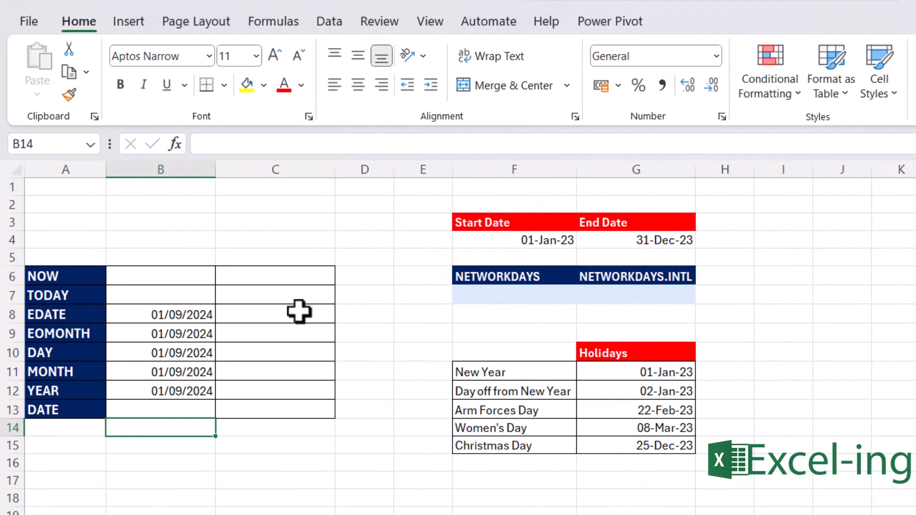
pyautogui.click(296, 280)
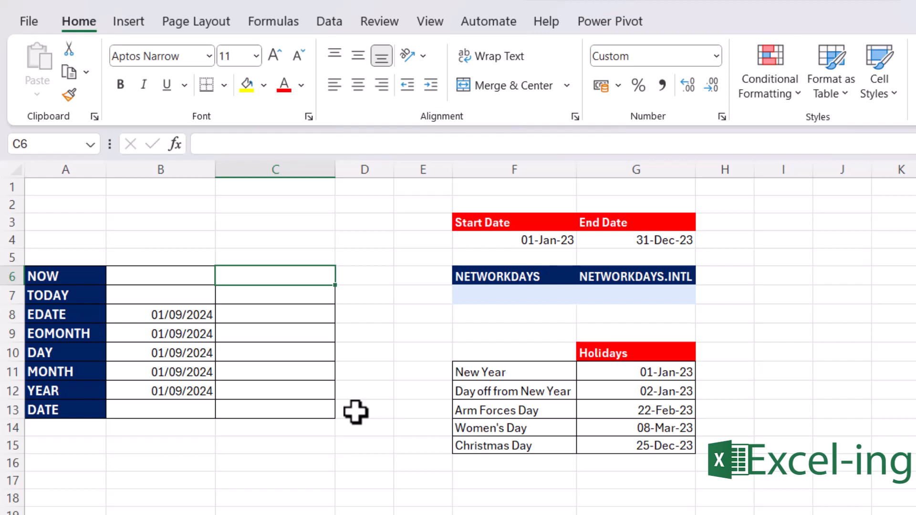
pyautogui.write('=')
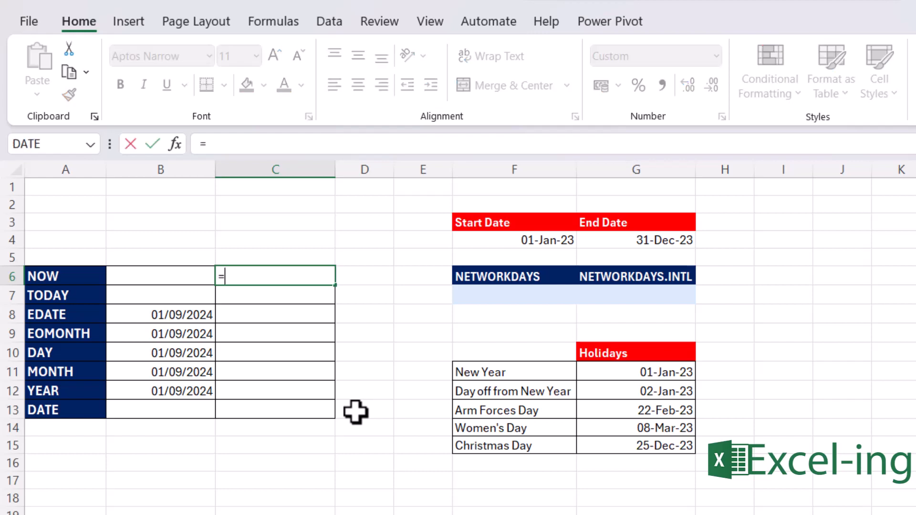
pyautogui.write('now')
pyautogui.press('Tab')
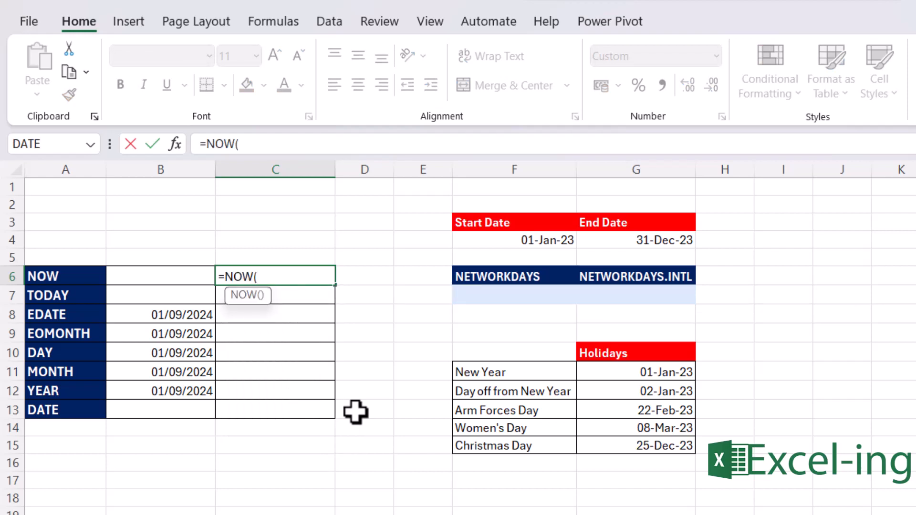
pyautogui.write(')')
pyautogui.press('Return')
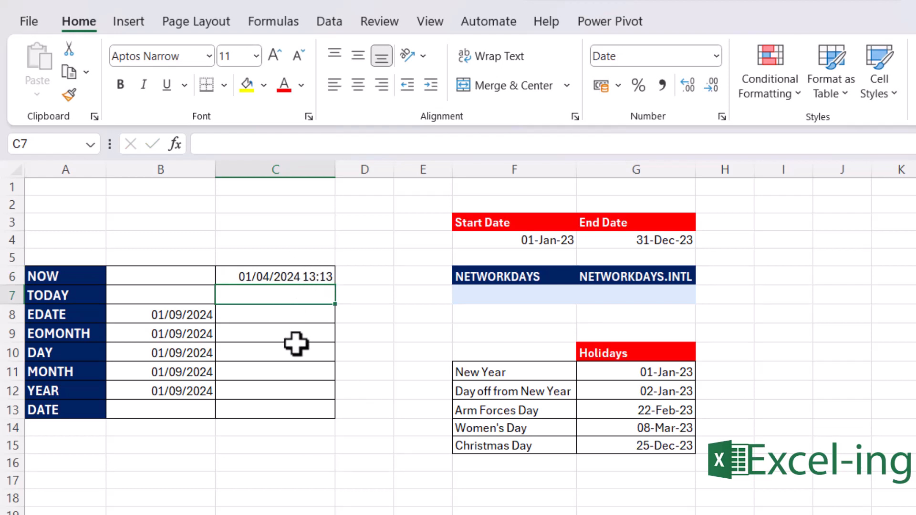
# Step: Enter =TODAY() in C7 beside the TODAY label to return the current date
pyautogui.write('=today')
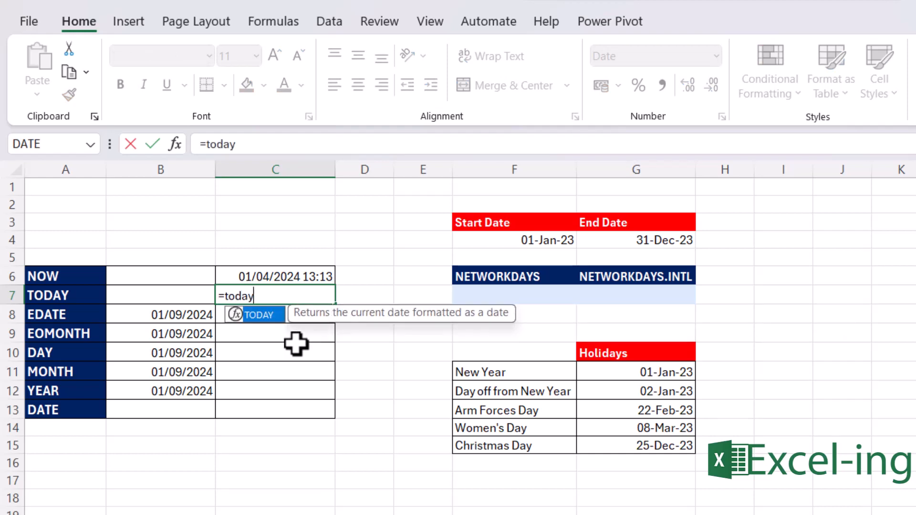
pyautogui.press('Tab')
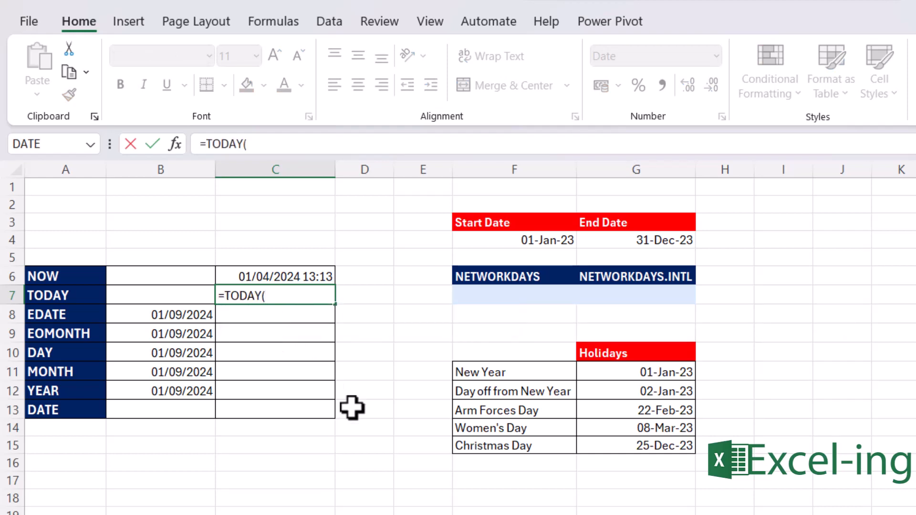
pyautogui.write(')')
pyautogui.press('Return')
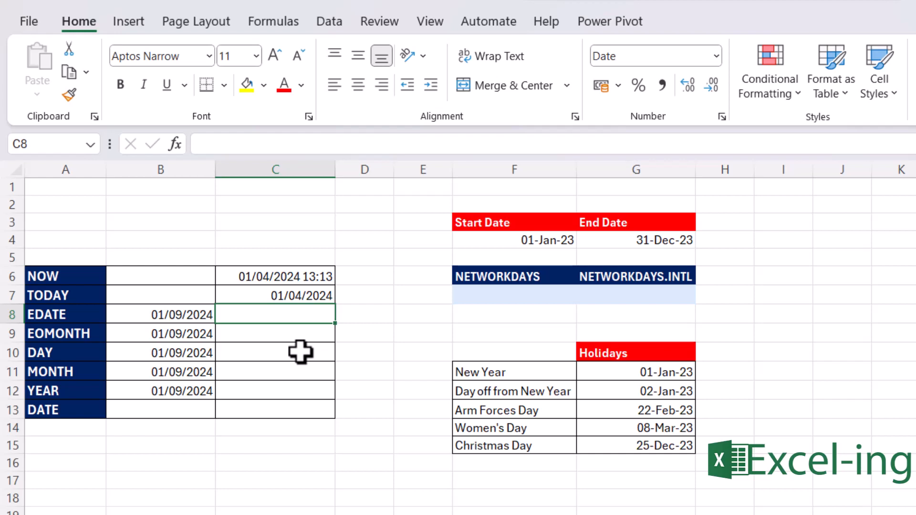
# Step: Enter =EDATE(B8,0) in C8 beside the EDATE label to return the start date shifted by zero months
pyautogui.write('=edate')
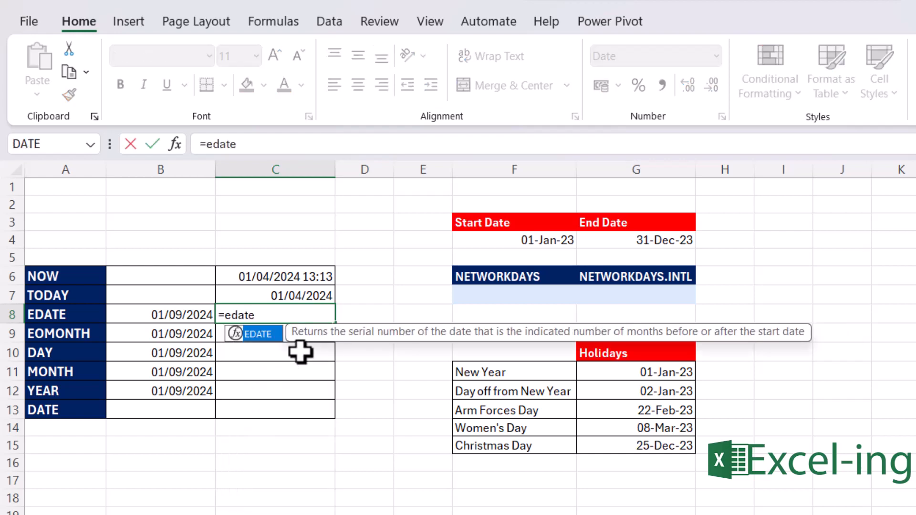
pyautogui.press('Tab')
pyautogui.press('Left')
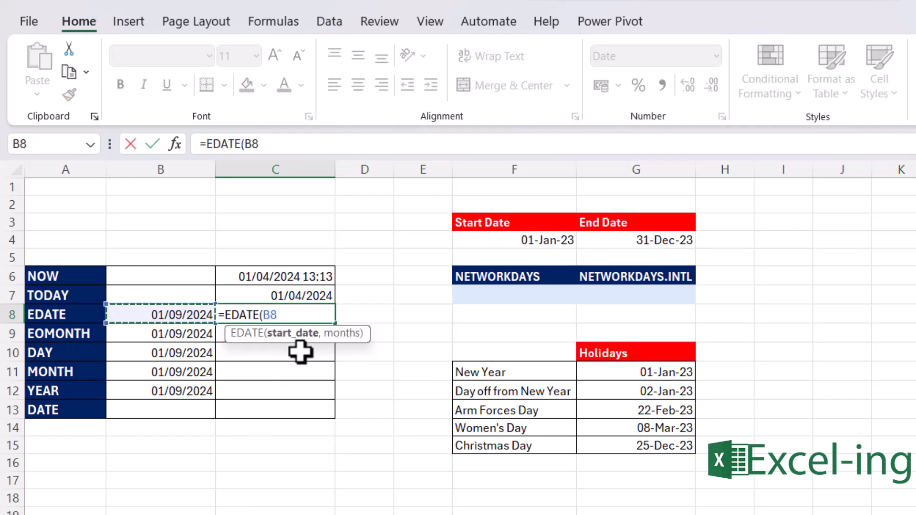
pyautogui.write(',')
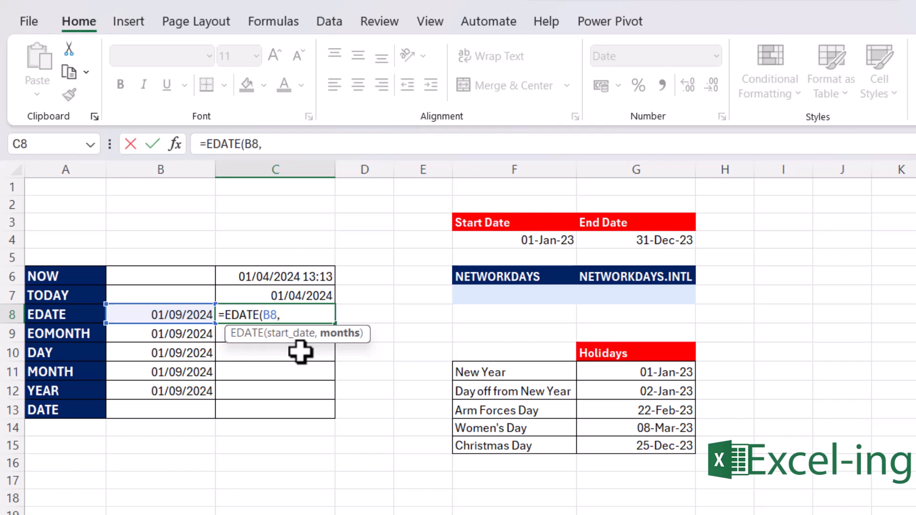
pyautogui.write('0')
pyautogui.press('Return')
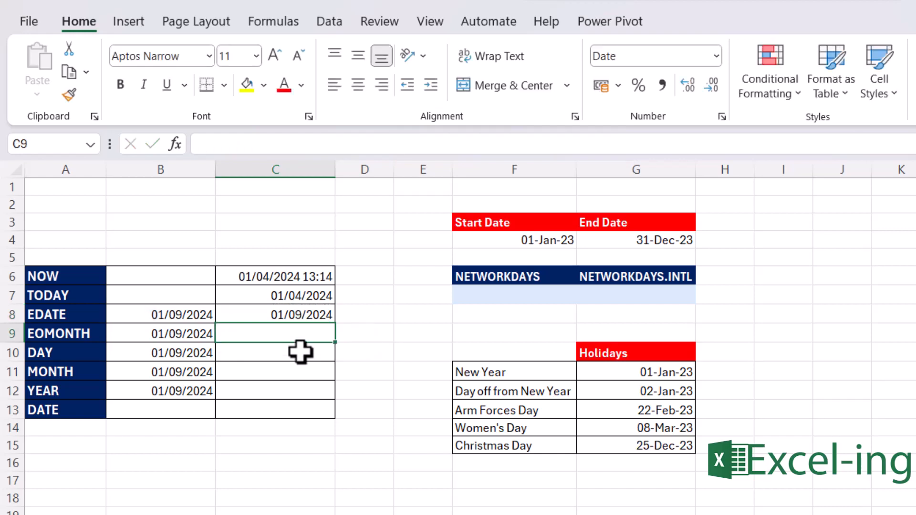
# Step: Change the months argument of the EDATE formula in C8 to 3
pyautogui.press('Up')
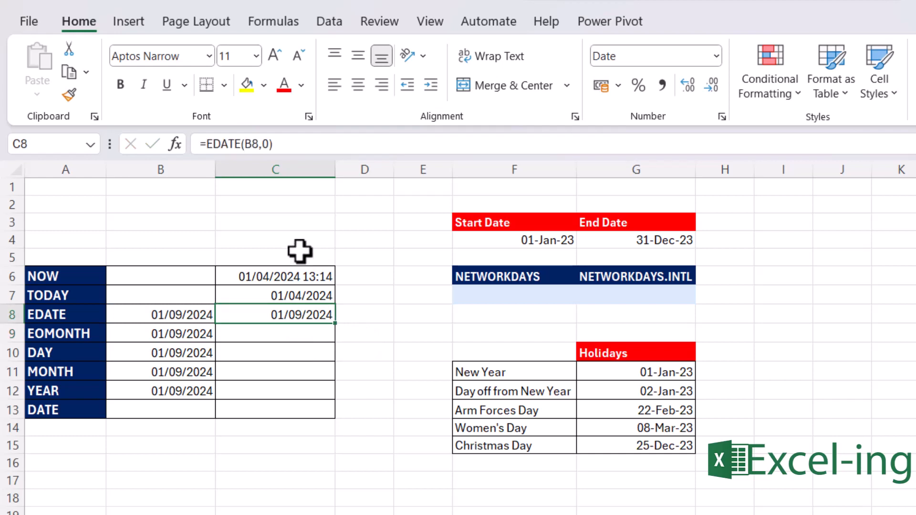
pyautogui.click(263, 144)
pyautogui.press('Delete')
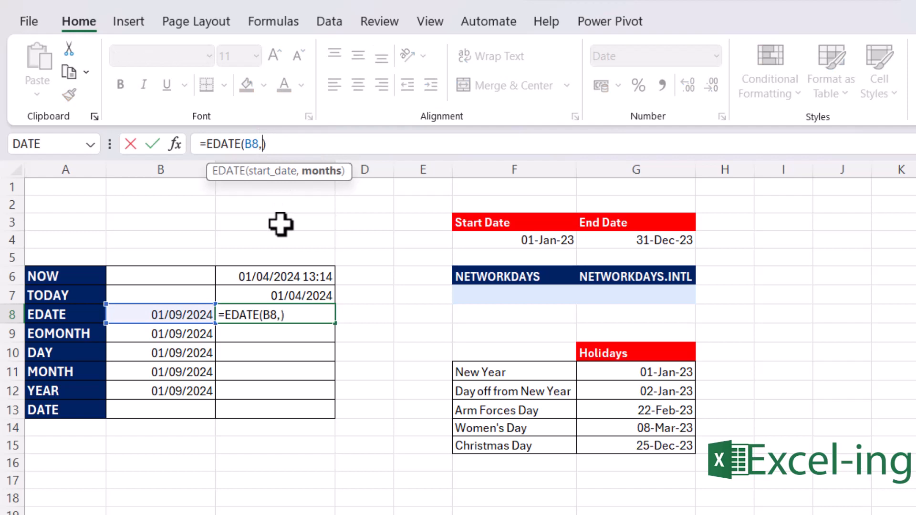
pyautogui.write('3')
pyautogui.press('Return')
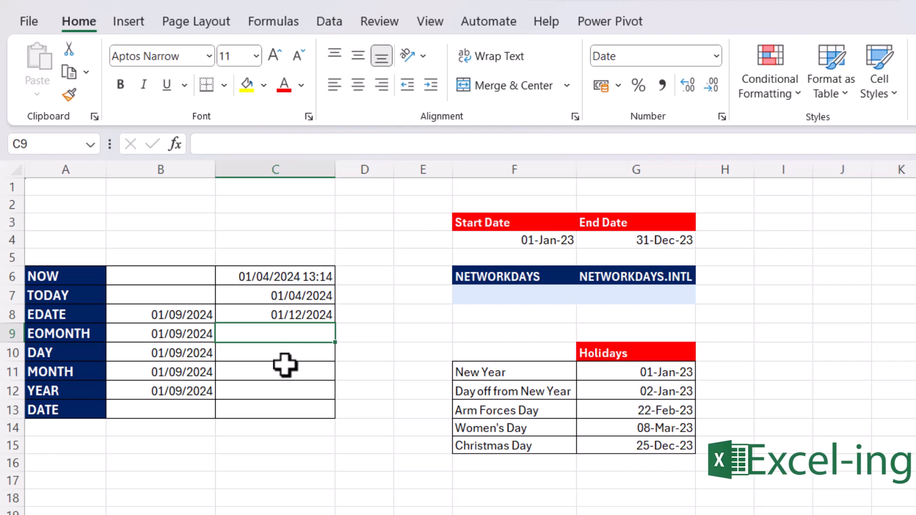
# Step: Enter =EOMONTH(B9,2) in C9 to return the last day of the month two months after the date in B9
pyautogui.write('=eom')
pyautogui.press('Tab')
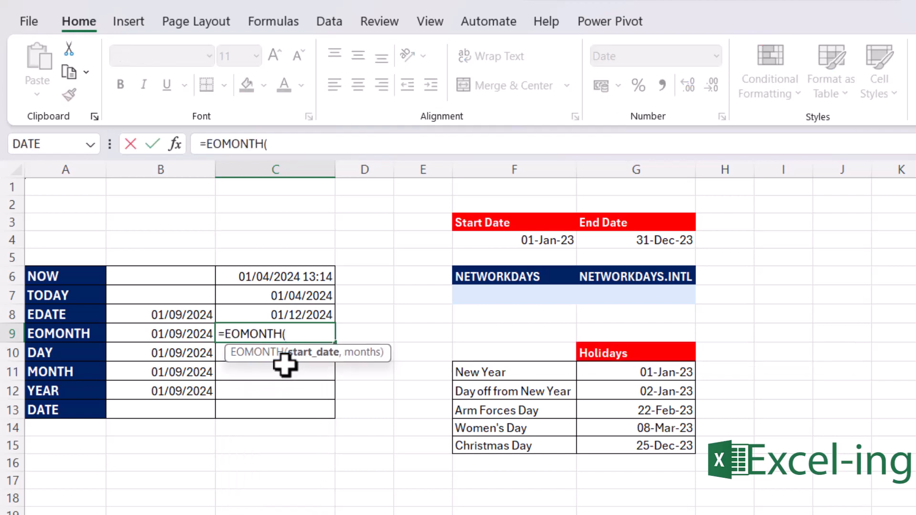
pyautogui.press('Left')
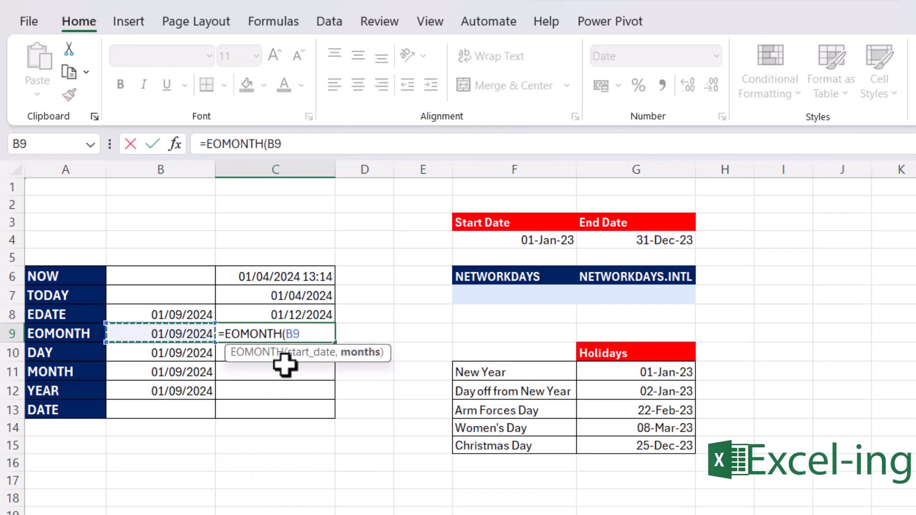
pyautogui.write(',')
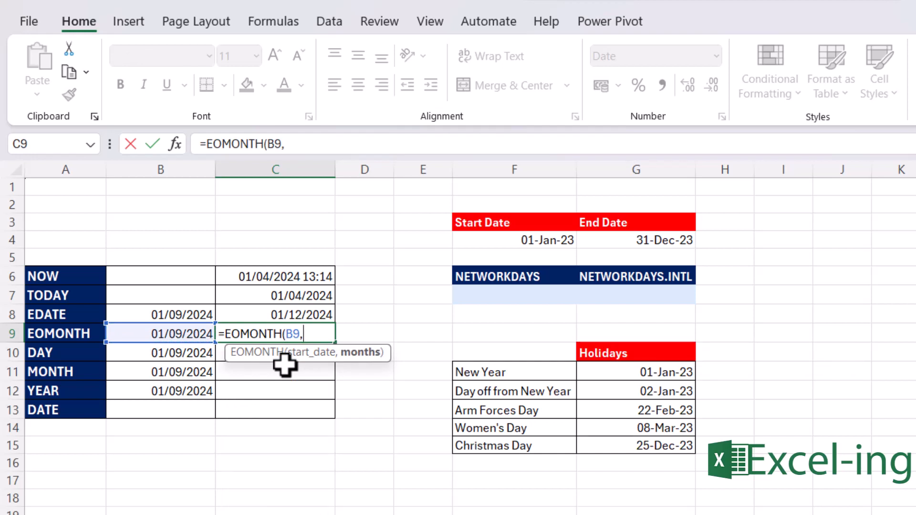
pyautogui.write('2)')
pyautogui.press('Return')
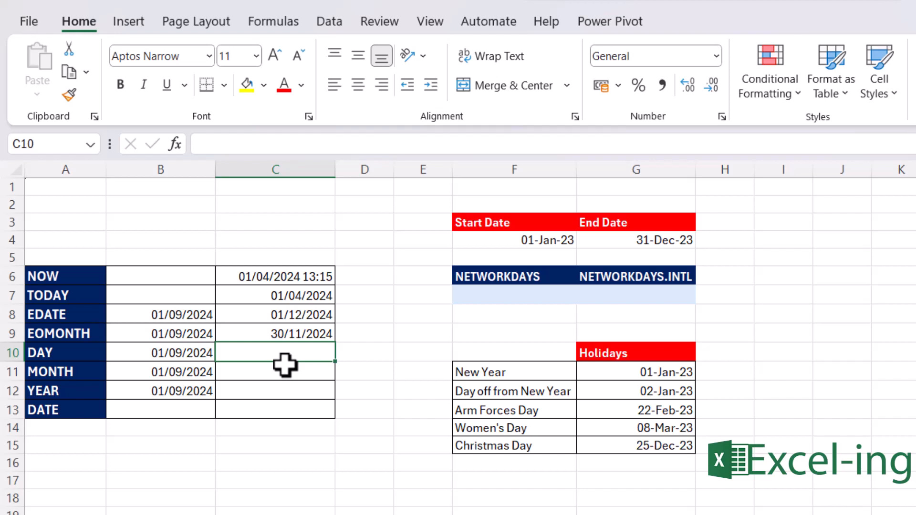
# Step: Enter =DAY(B10) in C10 to extract the day number from the date in B10
pyautogui.write('=d')
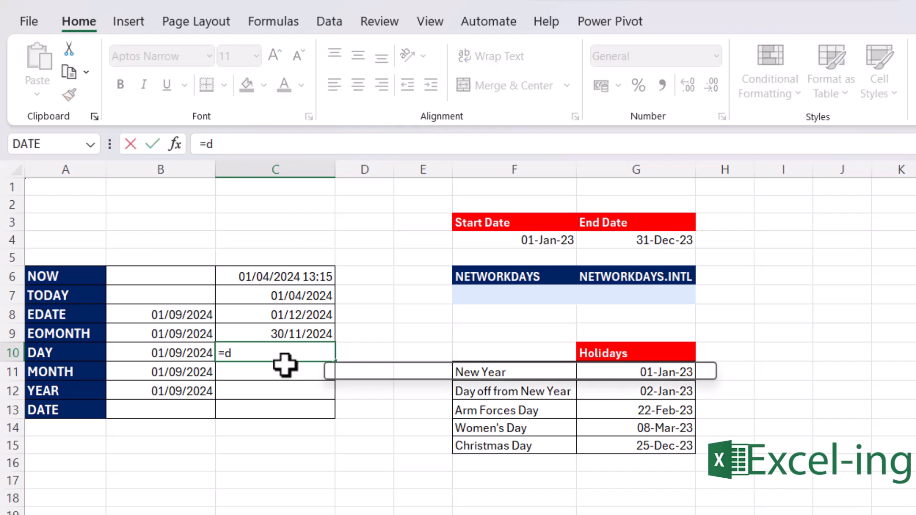
pyautogui.write('ay')
pyautogui.press('Tab')
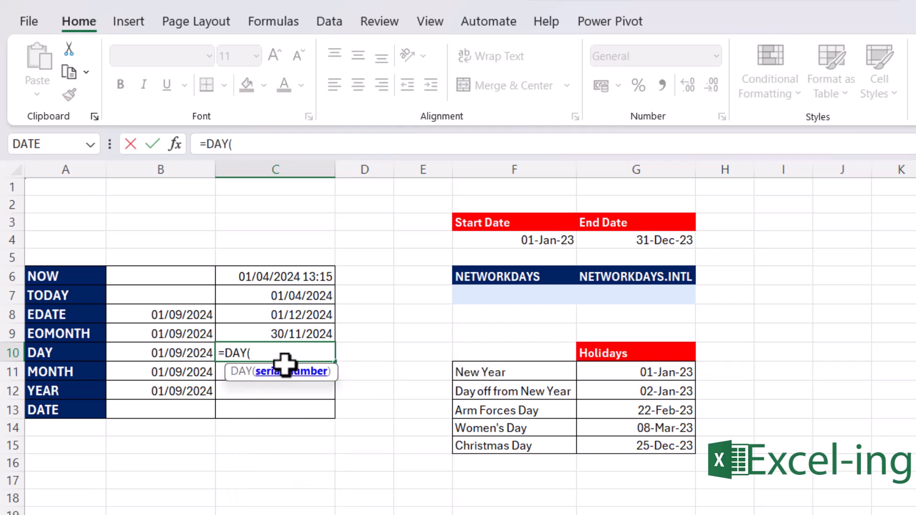
pyautogui.press('Left')
pyautogui.press('Return')
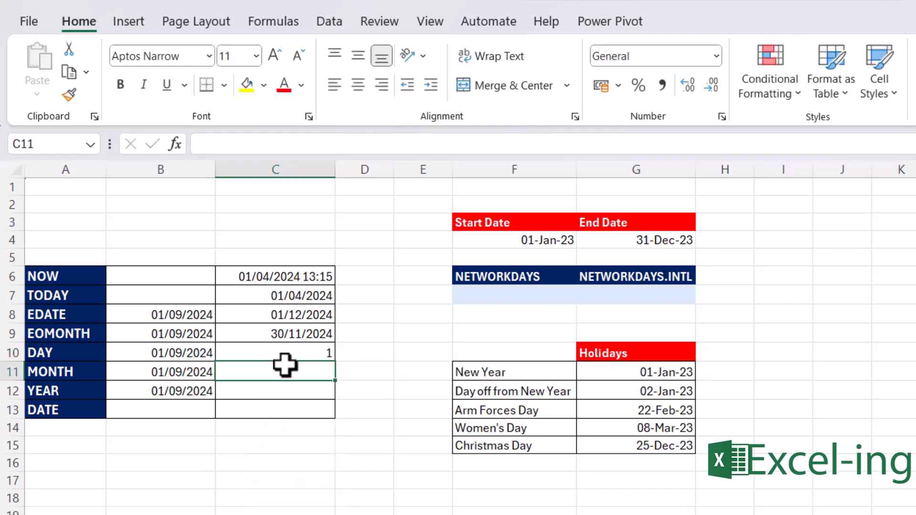
# Step: Enter =MONTH(B11) in C11 to extract the month number from the date in B11
pyautogui.write('=')
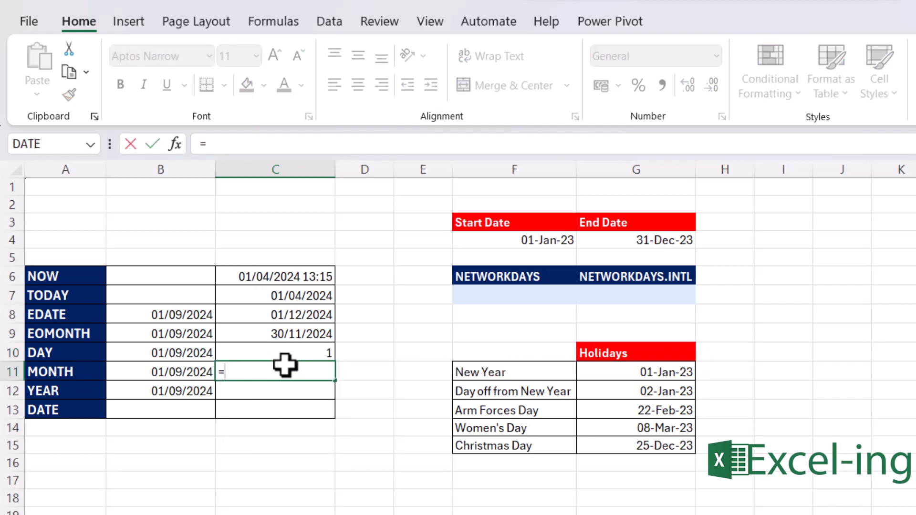
pyautogui.write('mon')
pyautogui.press('Tab')
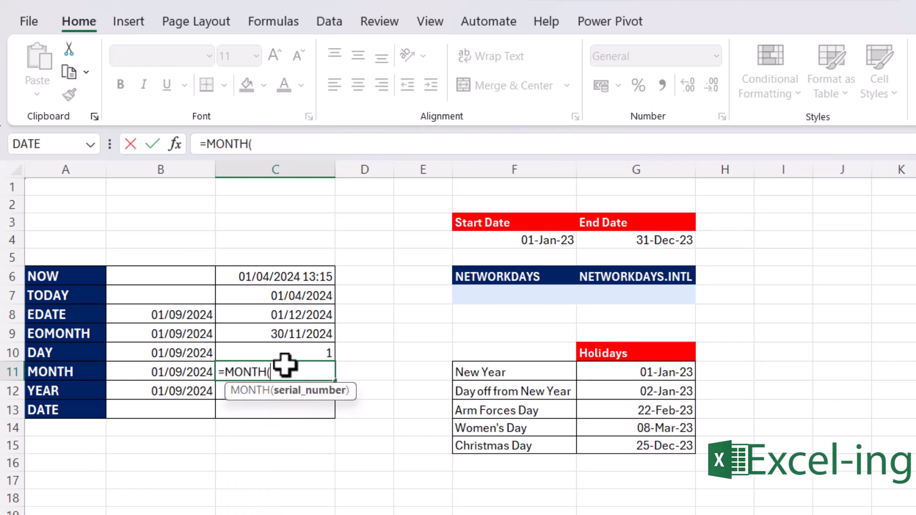
pyautogui.press('Left')
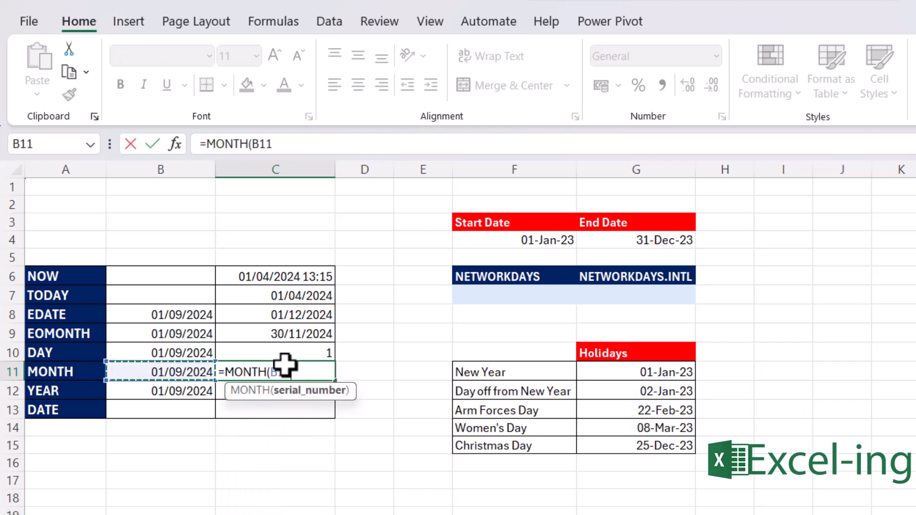
pyautogui.press('Return')
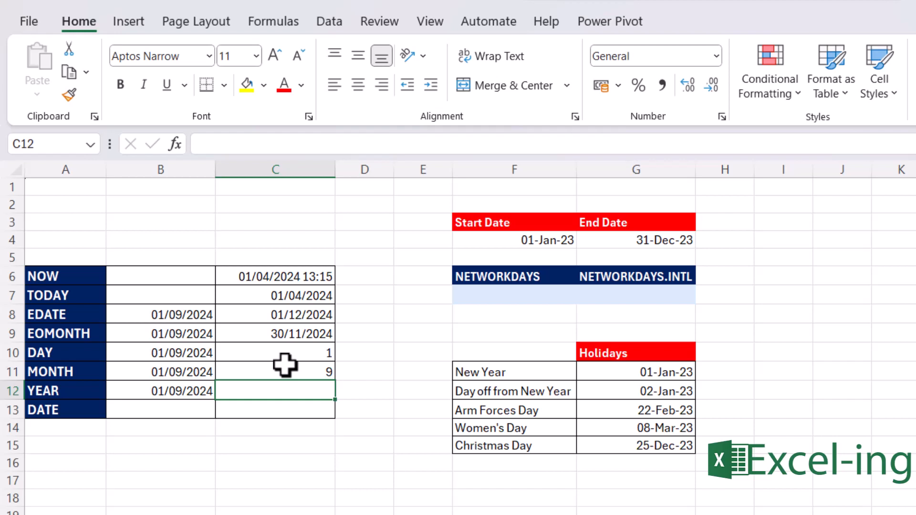
# Step: Enter =YEAR(B12) in C12 to extract the year from the date in B12
pyautogui.write('=')
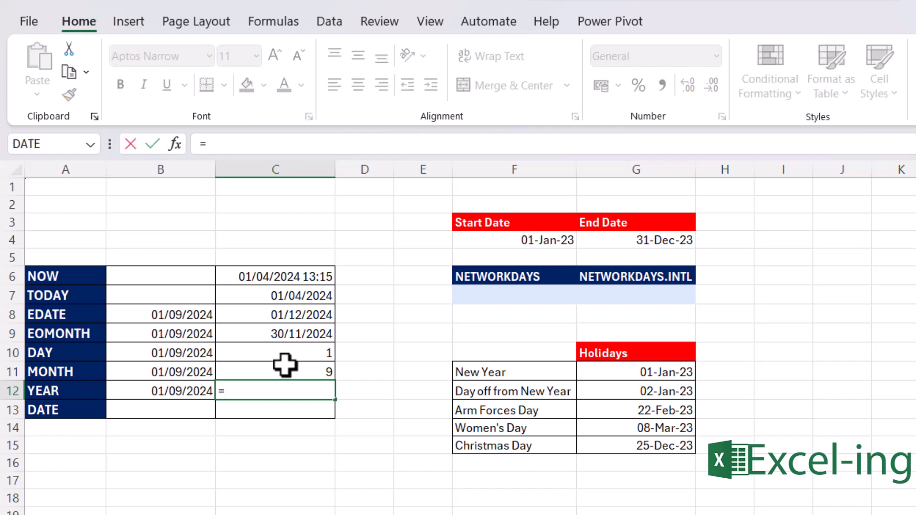
pyautogui.write('yera')
pyautogui.press('BackSpace')
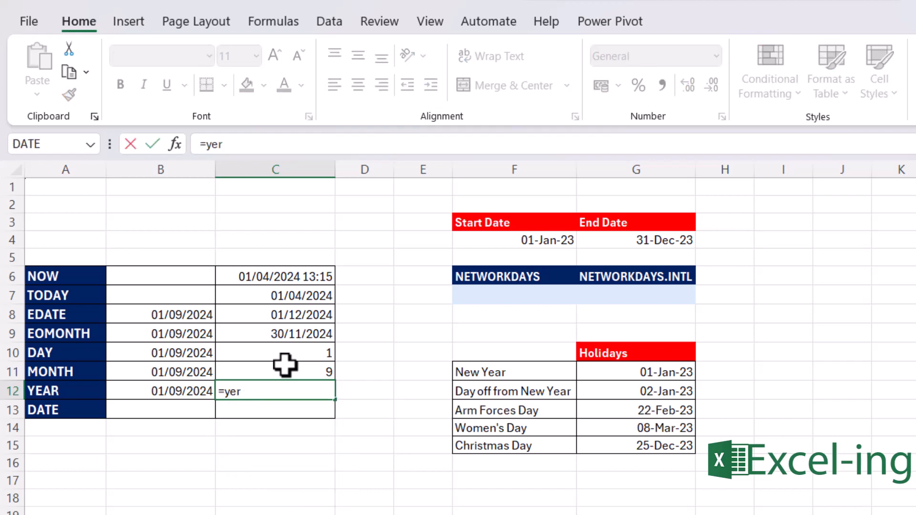
pyautogui.press('BackSpace')
pyautogui.write('a')
pyautogui.press('Tab')
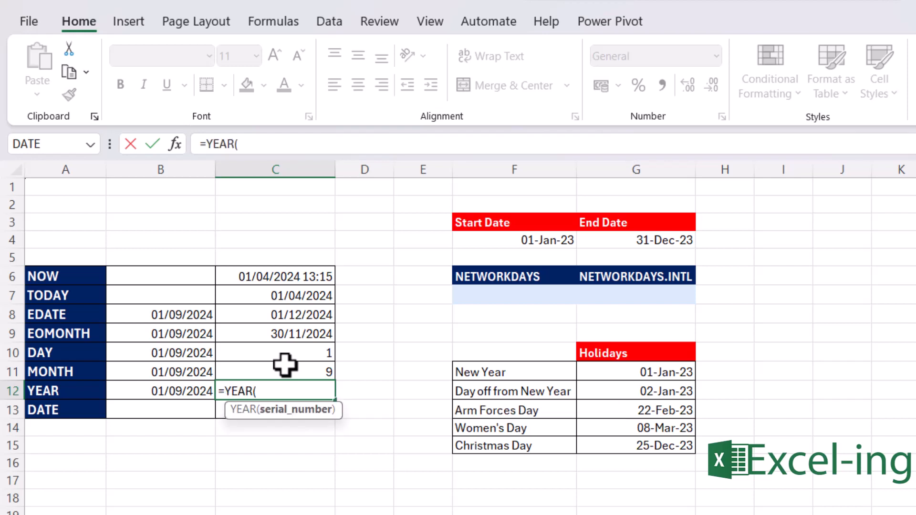
pyautogui.press('Left')
pyautogui.press('Return')
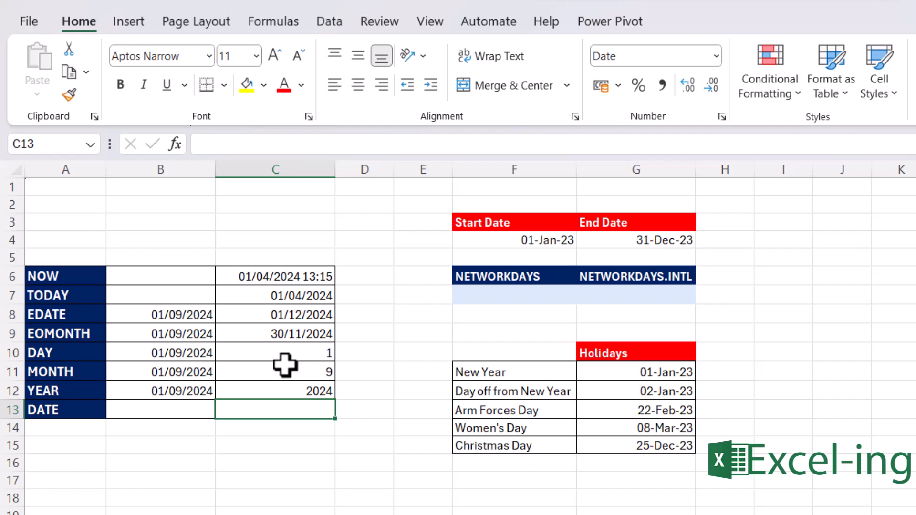
# Step: Enter =DATE(C12,C11,C10) in C13 to build a date from the extracted year, month and day
pyautogui.write('=dat')
pyautogui.press('Tab')
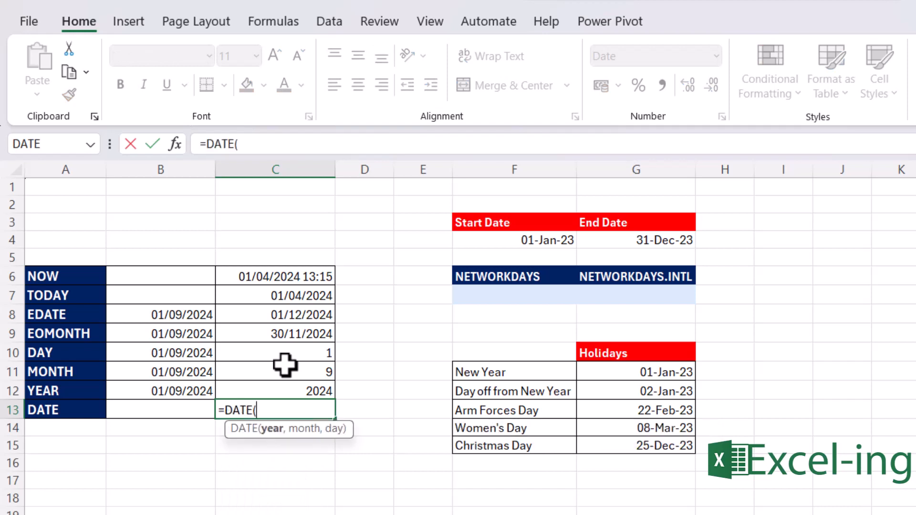
pyautogui.press('Up')
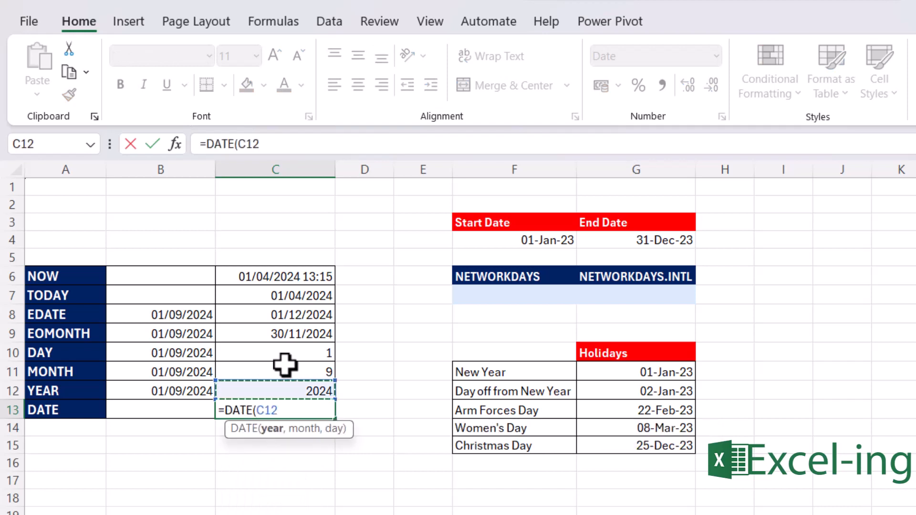
pyautogui.write(',')
pyautogui.press('Up')
pyautogui.press('Up')
pyautogui.write(',')
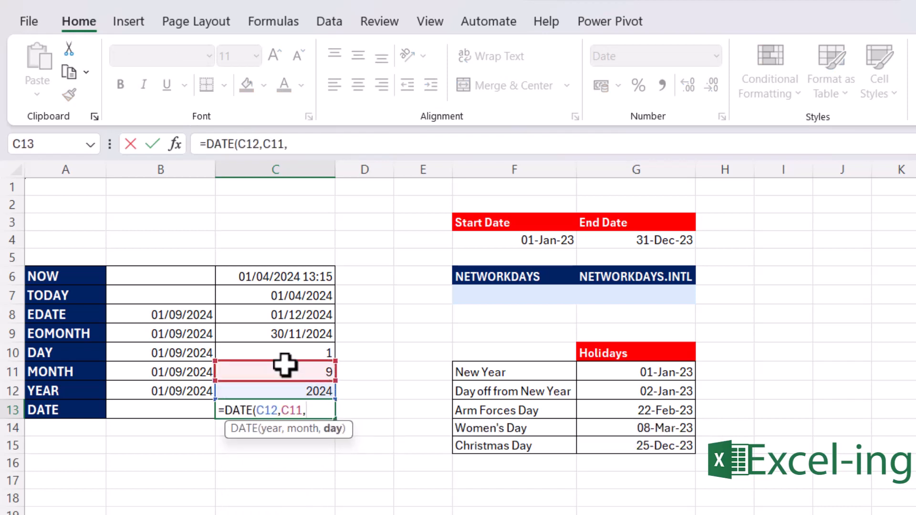
pyautogui.press('Up')
pyautogui.press('Up')
pyautogui.press('Up')
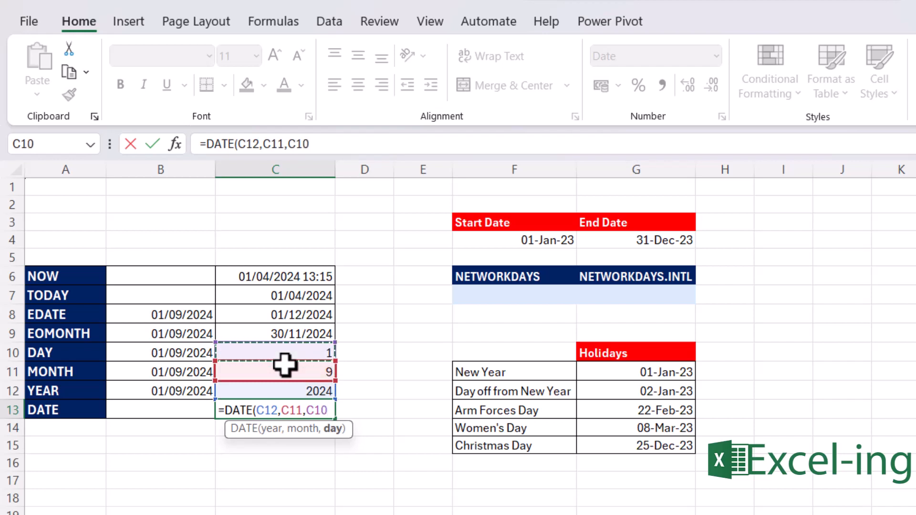
pyautogui.write(')')
pyautogui.press('Return')
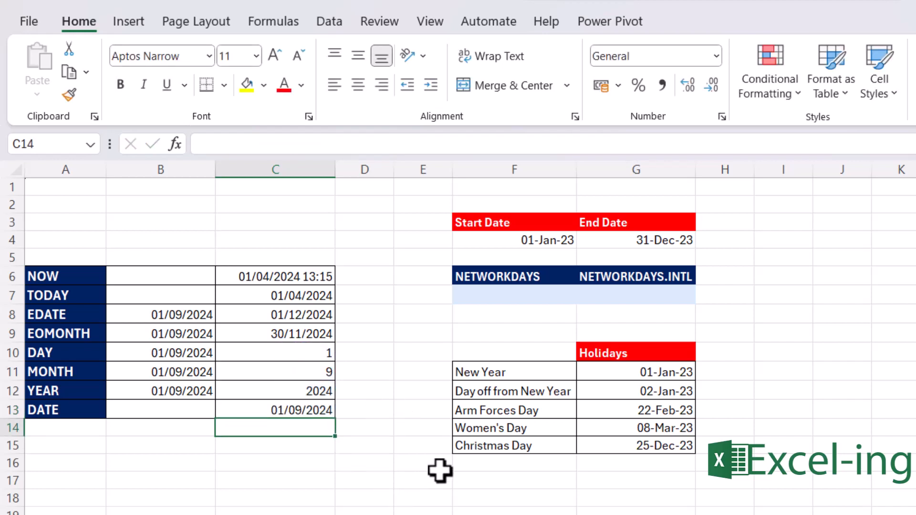
# Step: Start a NETWORKDAYS formula in F7 with F4 as the start date and G4 as the end date
pyautogui.click(514, 298)
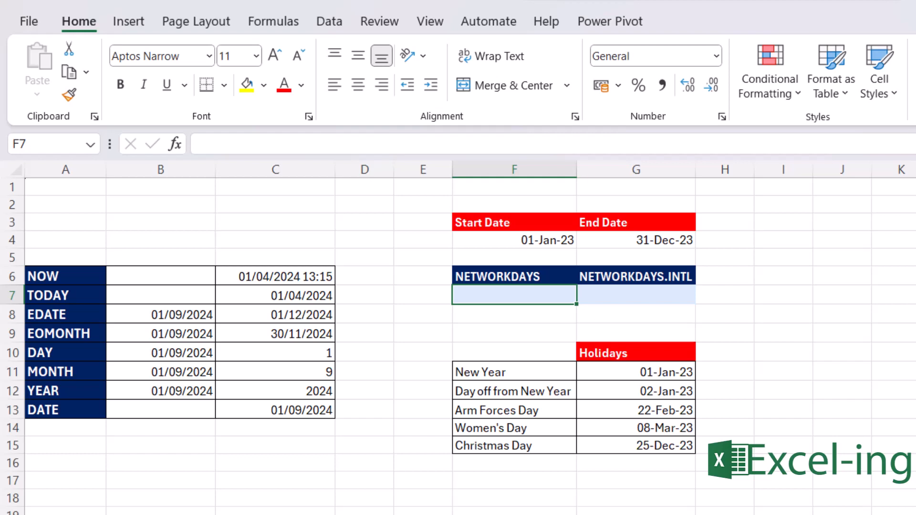
pyautogui.click(500, 329)
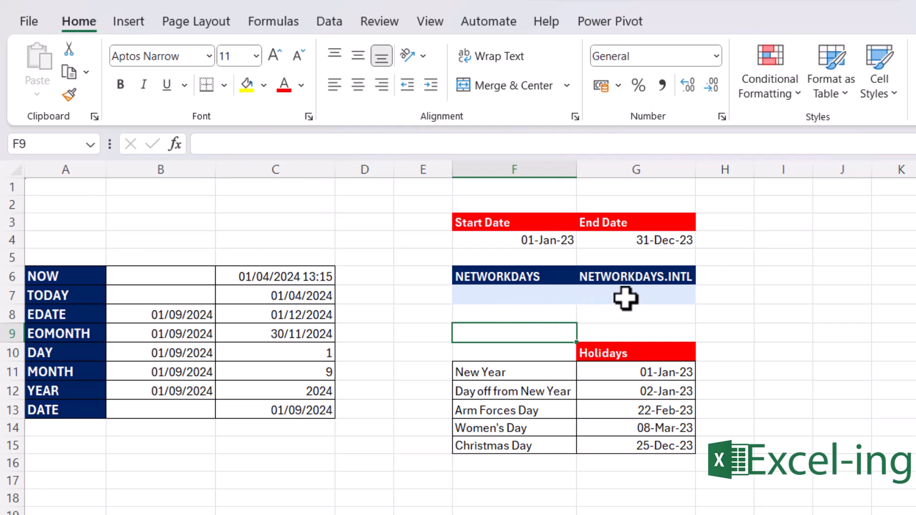
pyautogui.click(534, 298)
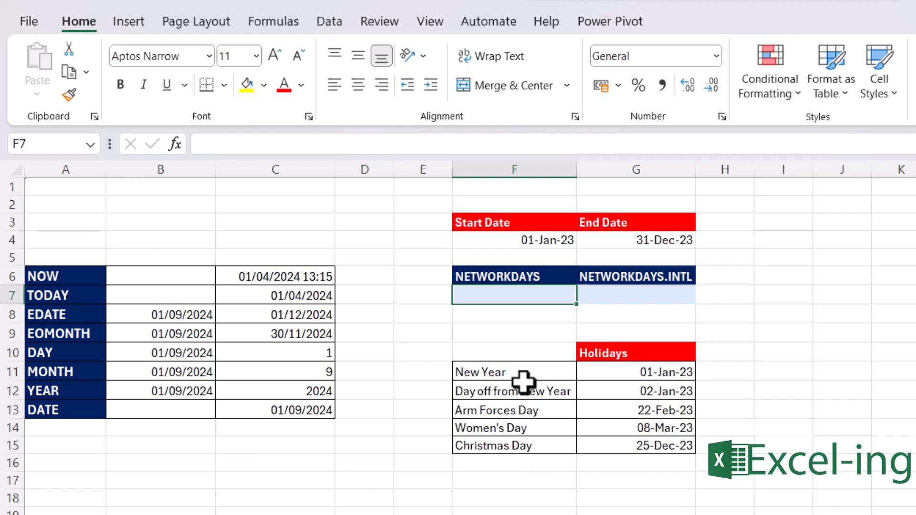
pyautogui.write('=new')
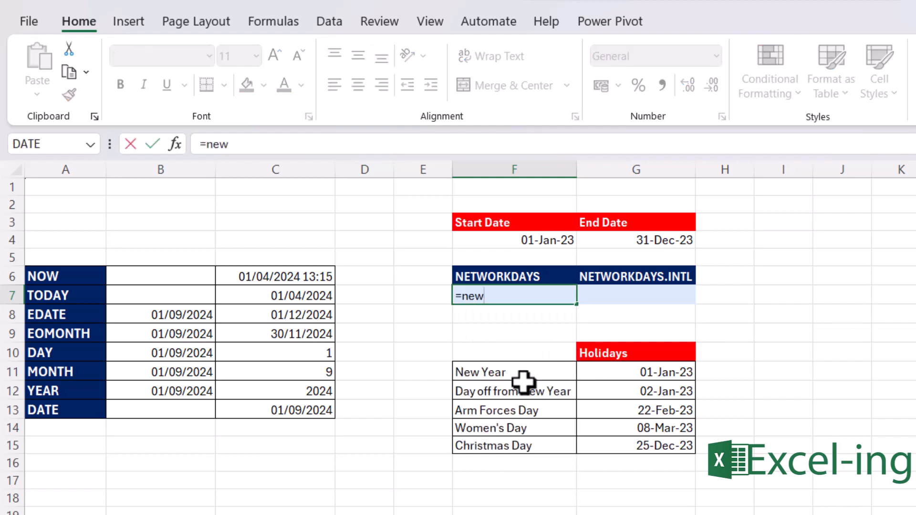
pyautogui.press('BackSpace')
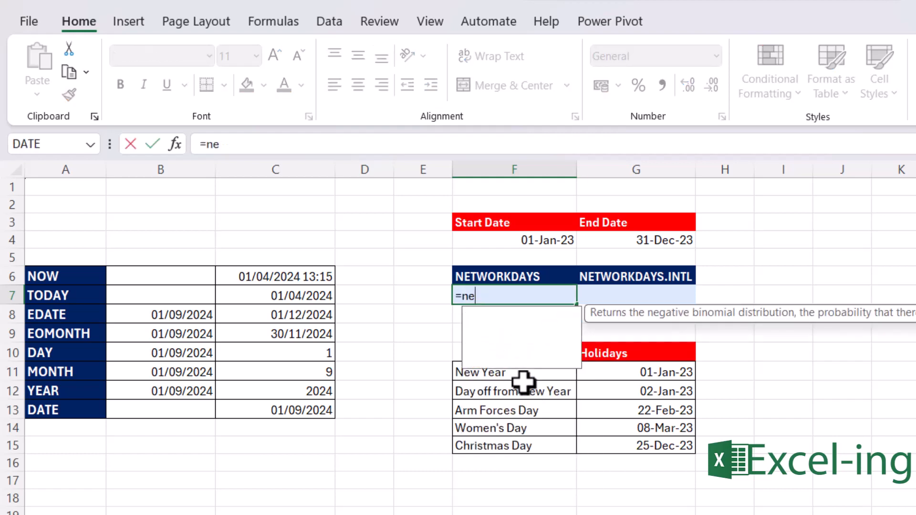
pyautogui.write('t')
pyautogui.press('Tab')
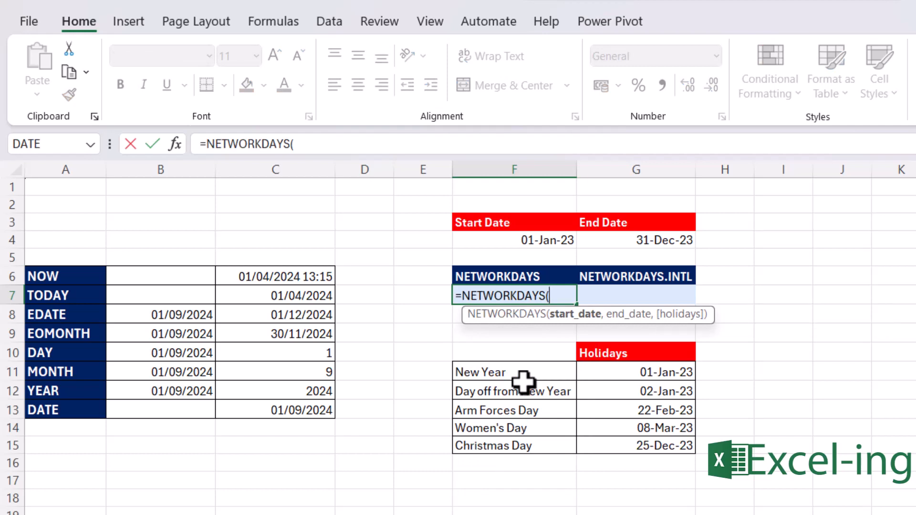
pyautogui.press('Up')
pyautogui.press('Up')
pyautogui.press('Up')
pyautogui.write(',')
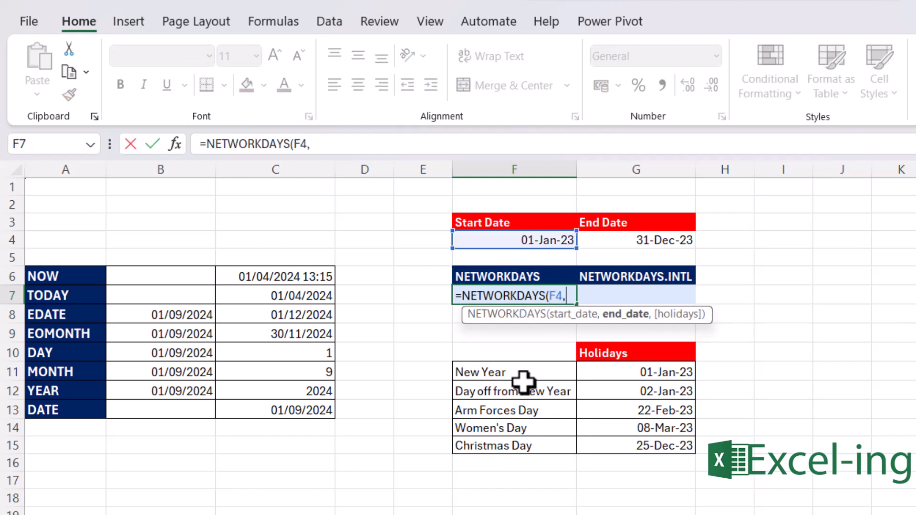
pyautogui.press('Up')
pyautogui.press('Up')
pyautogui.press('Up')
pyautogui.press('Right')
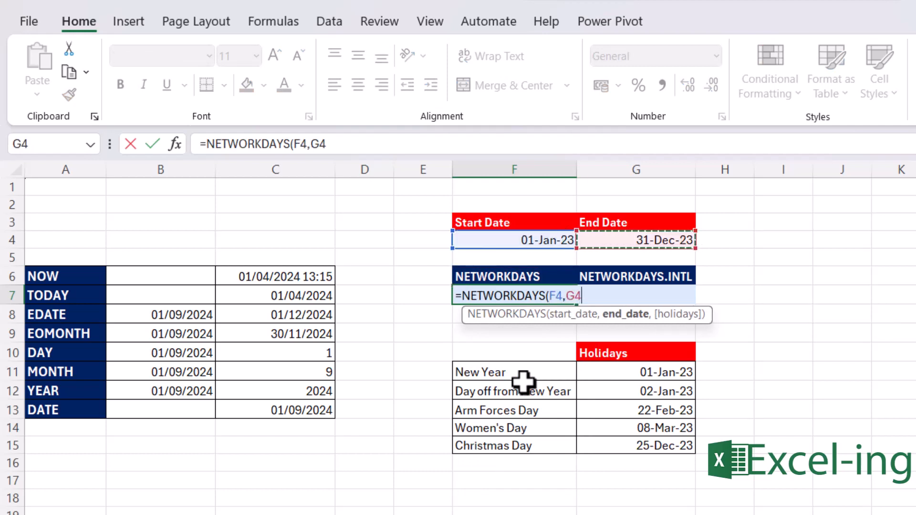
# Step: Complete the NETWORKDAYS formula in F7 with G11:G15 as the holidays range
pyautogui.write(',')
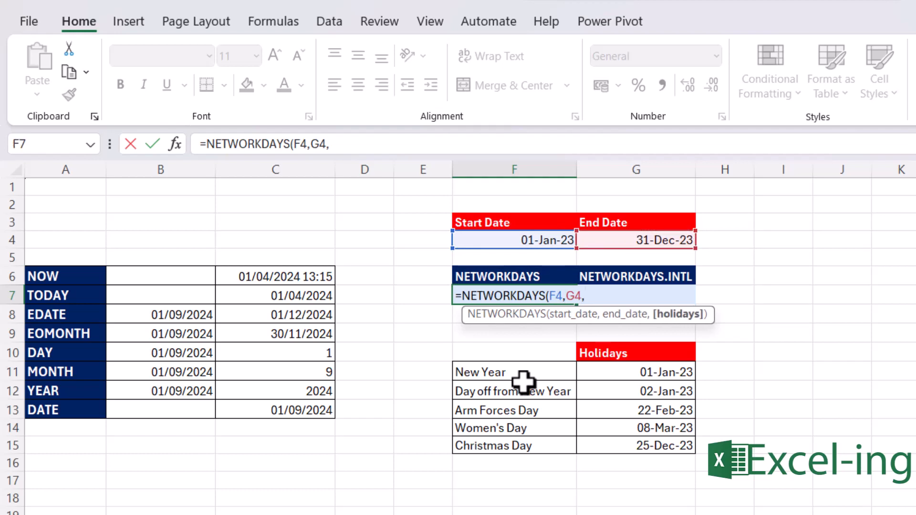
pyautogui.moveTo(650, 368); pyautogui.dragTo(656, 448)
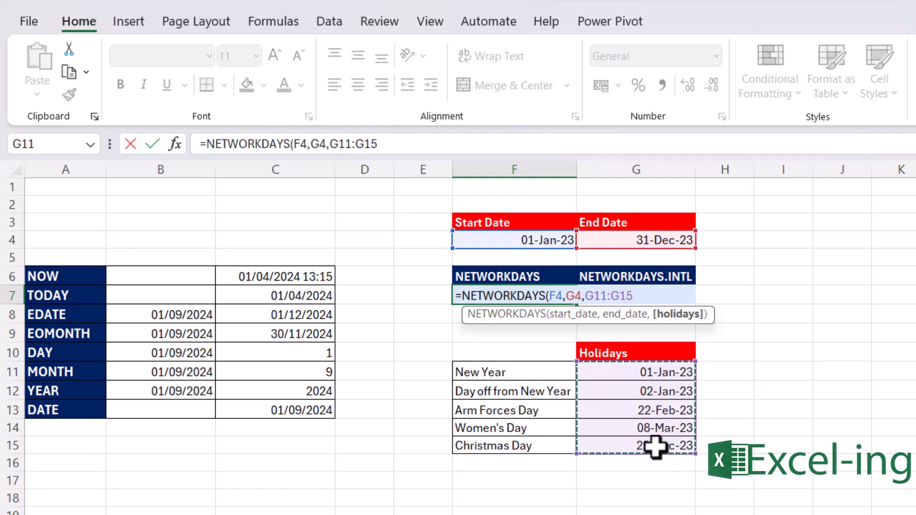
pyautogui.write(')')
pyautogui.press('Return')
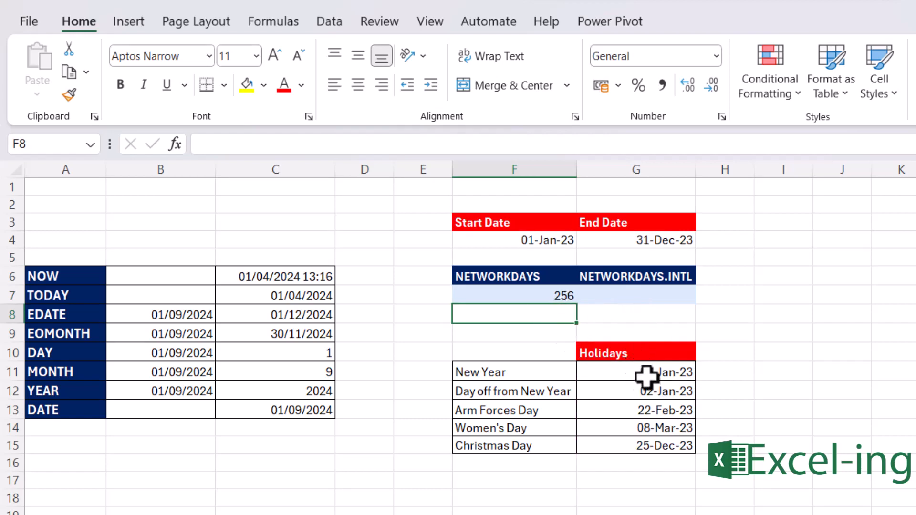
# Step: Start a NETWORKDAYS.INTL formula in G7 with F4 as the start date and G4 as the end date
pyautogui.click(620, 294)
pyautogui.write('=')
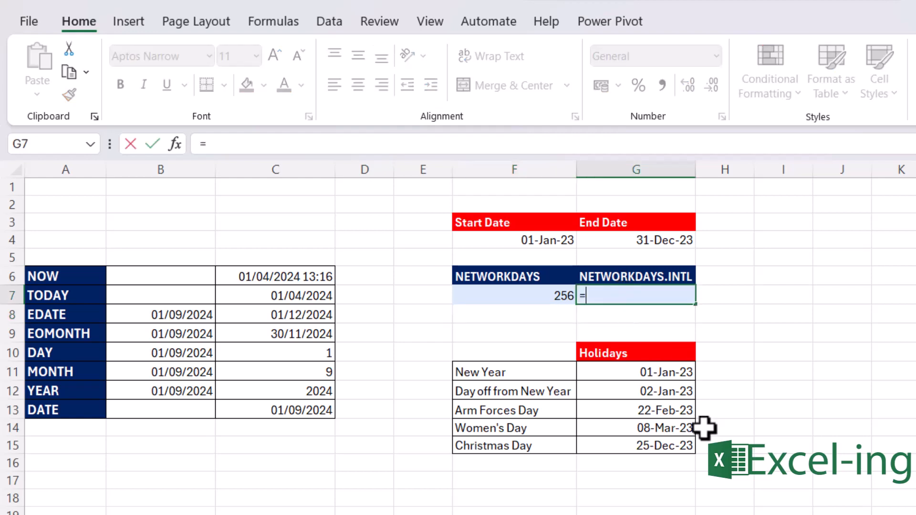
pyautogui.write('netw')
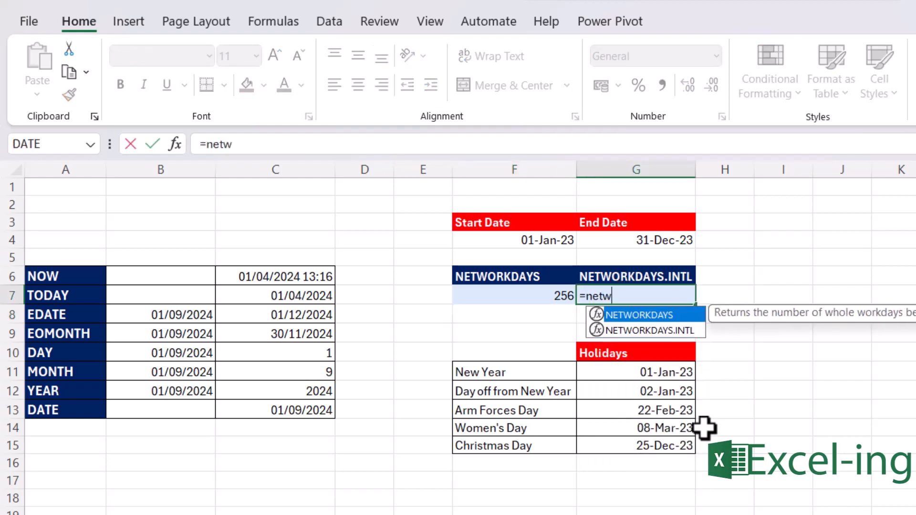
pyautogui.press('Down')
pyautogui.press('Tab')
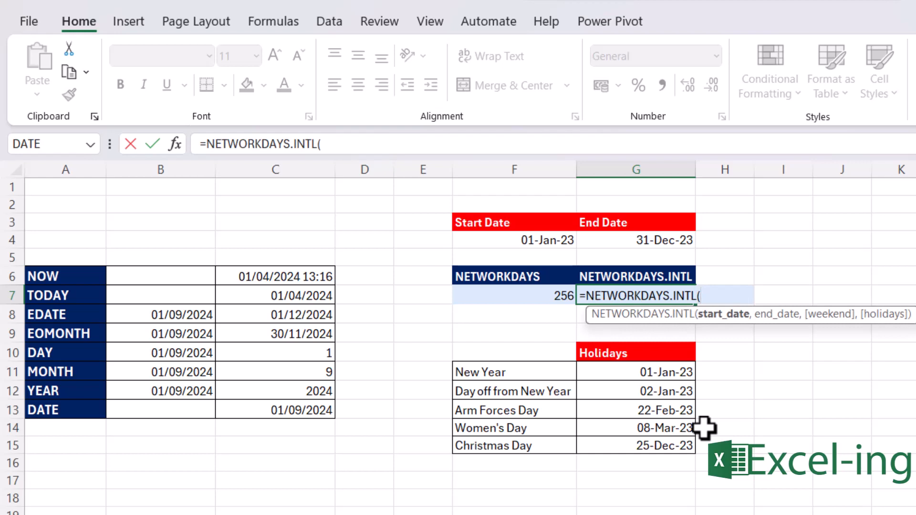
pyautogui.click(556, 245)
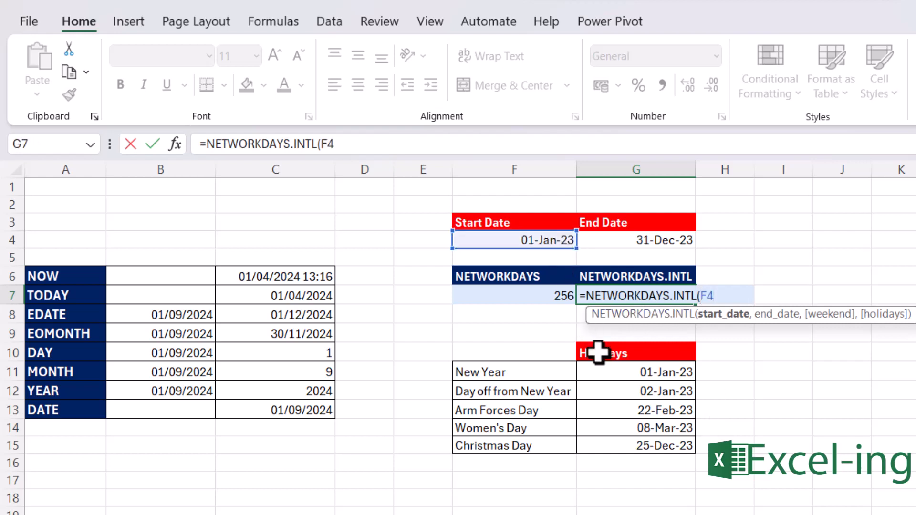
pyautogui.write(',')
pyautogui.press('Up')
pyautogui.press('Up')
pyautogui.press('Up')
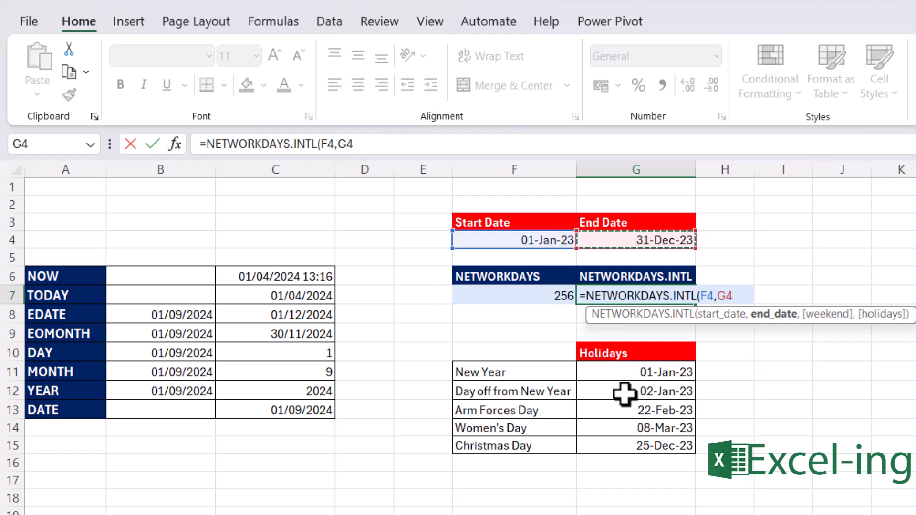
pyautogui.write(',')
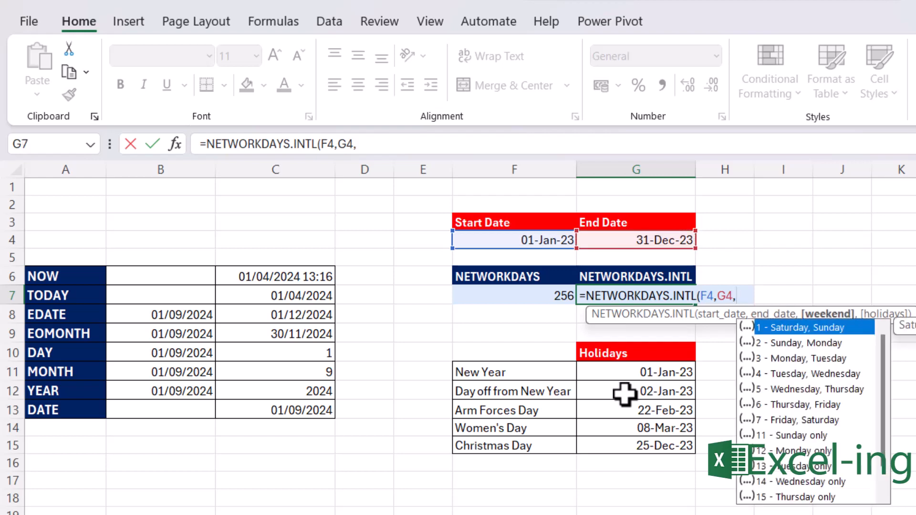
pyautogui.press('Down')
pyautogui.press('Down')
pyautogui.press('Down')
pyautogui.press('Down')
pyautogui.press('Down')
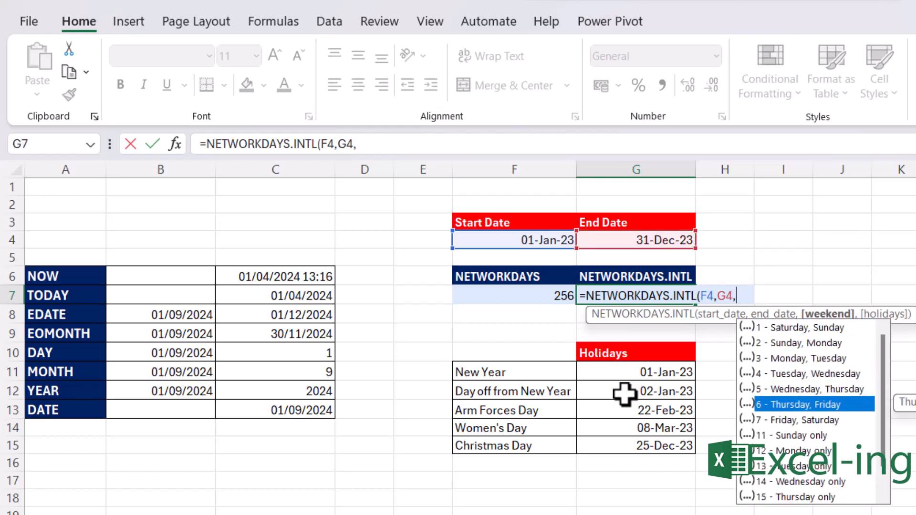
pyautogui.write(',')
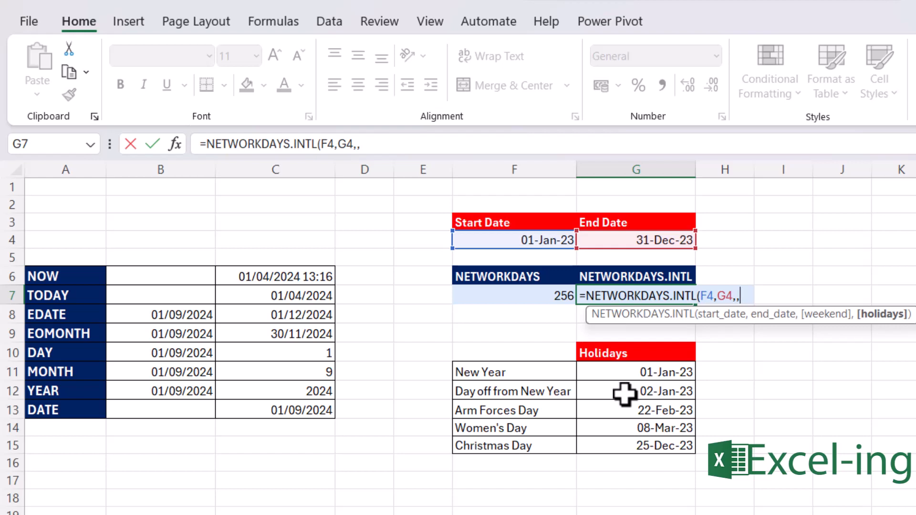
pyautogui.press('BackSpace')
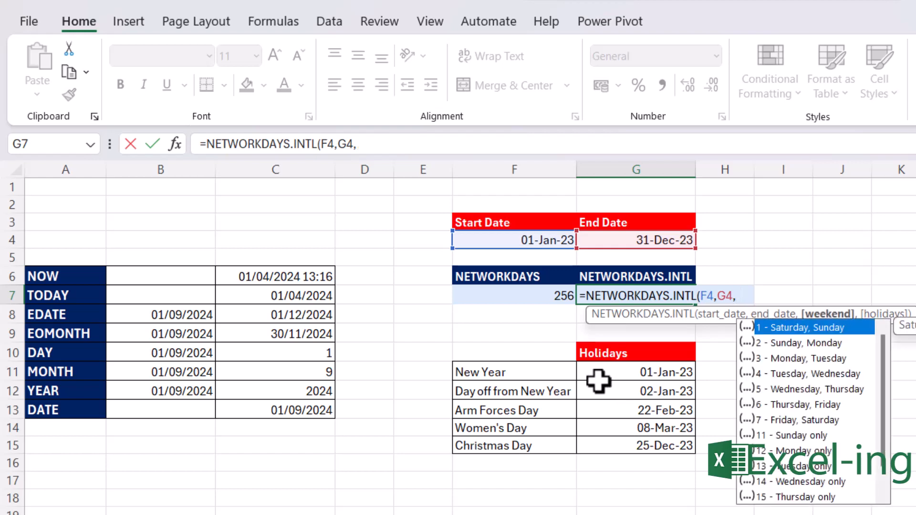
# Step: Complete the NETWORKDAYS.INTL formula in G7 with weekend option 6 (Thursday, Friday) and holidays range G11:G15
pyautogui.press('Down')
pyautogui.press('Down')
pyautogui.press('Down')
pyautogui.press('Down')
pyautogui.press('Down')
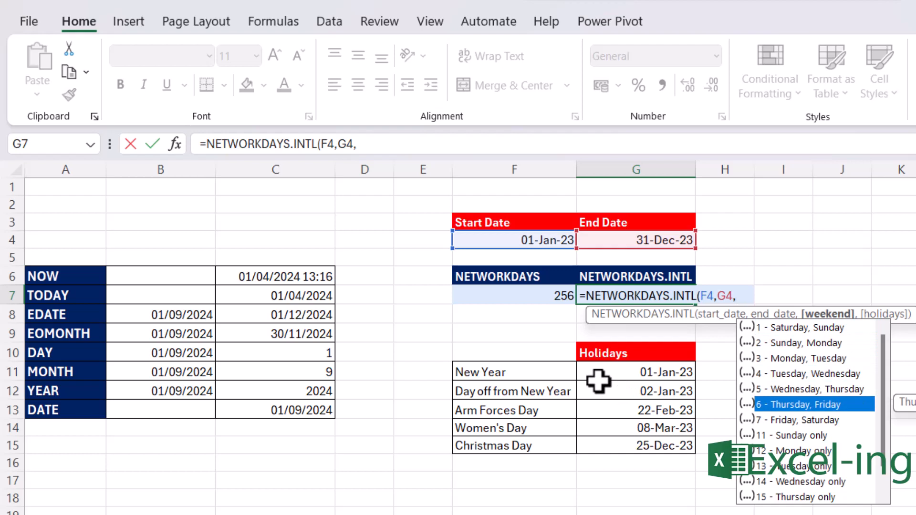
pyautogui.press('Down')
pyautogui.press('Up')
pyautogui.press('Tab')
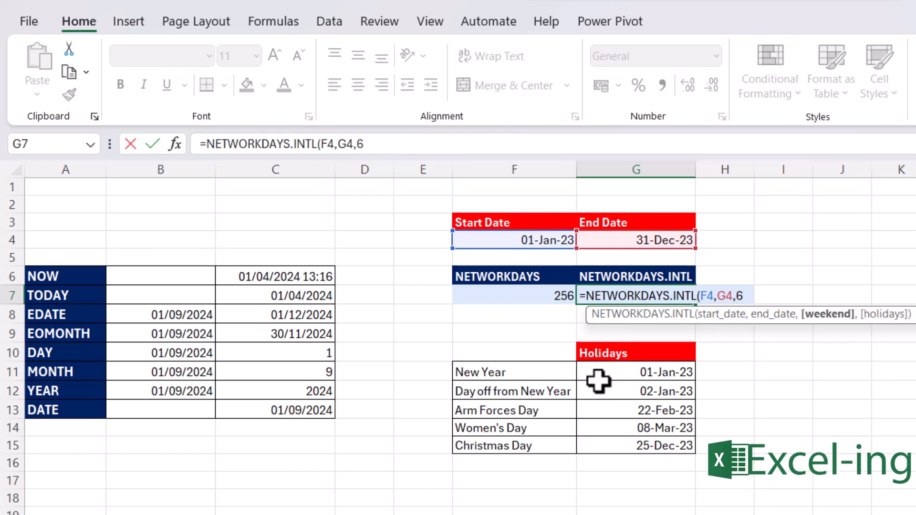
pyautogui.write(',')
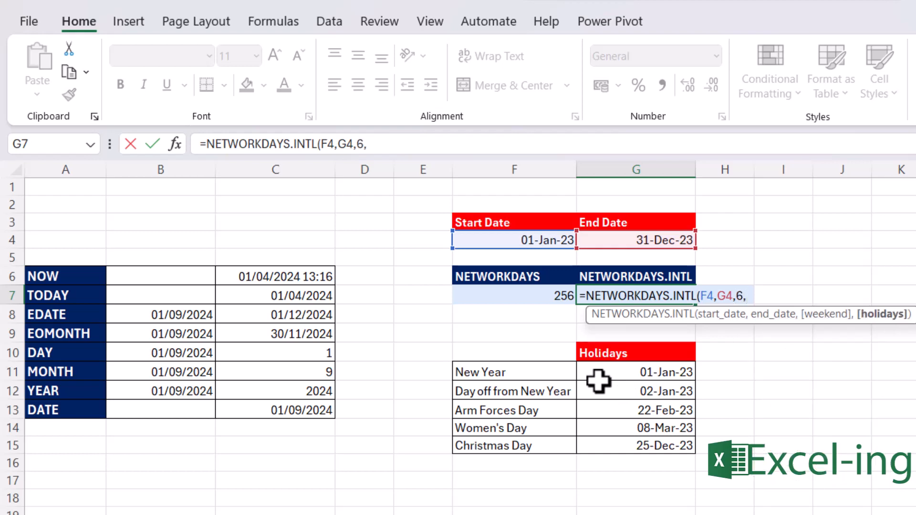
pyautogui.moveTo(617, 374); pyautogui.dragTo(600, 444)
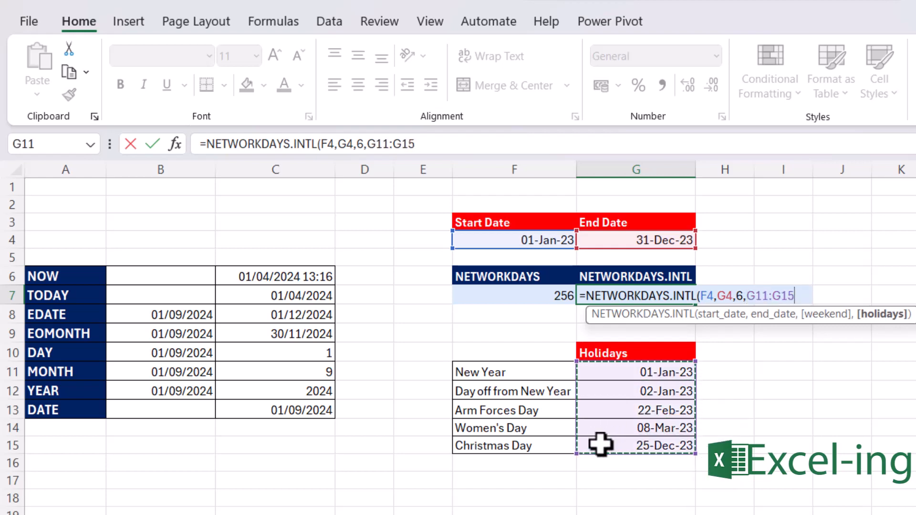
pyautogui.press('Return')
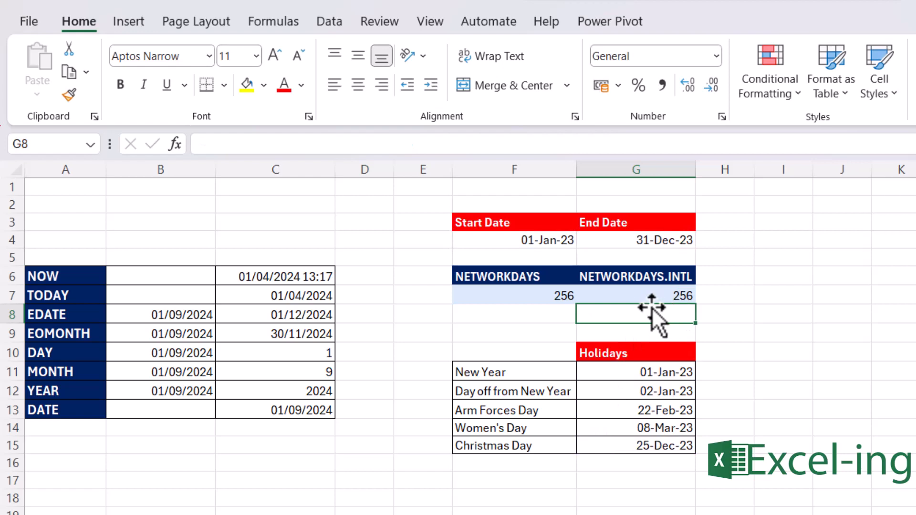
# Step: Change the weekend argument of the NETWORKDAYS.INTL formula in G7 to 1
pyautogui.click(673, 295)
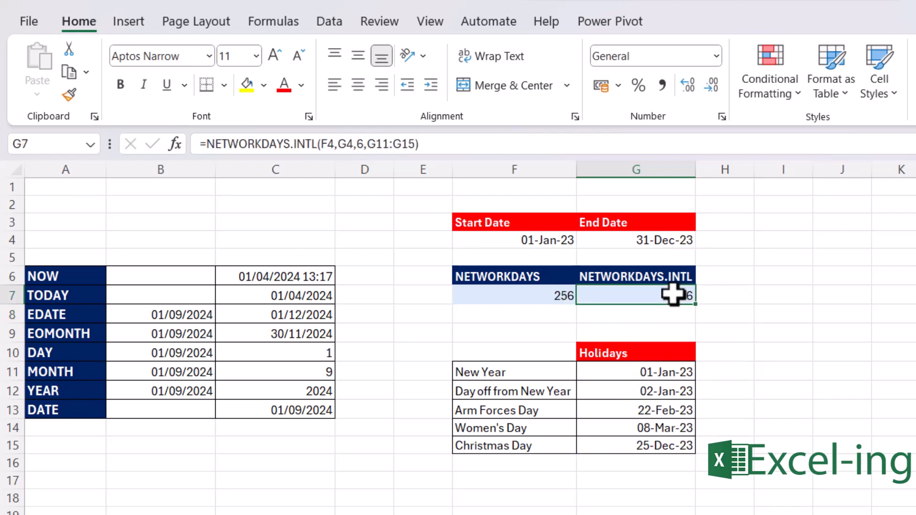
pyautogui.click(364, 144)
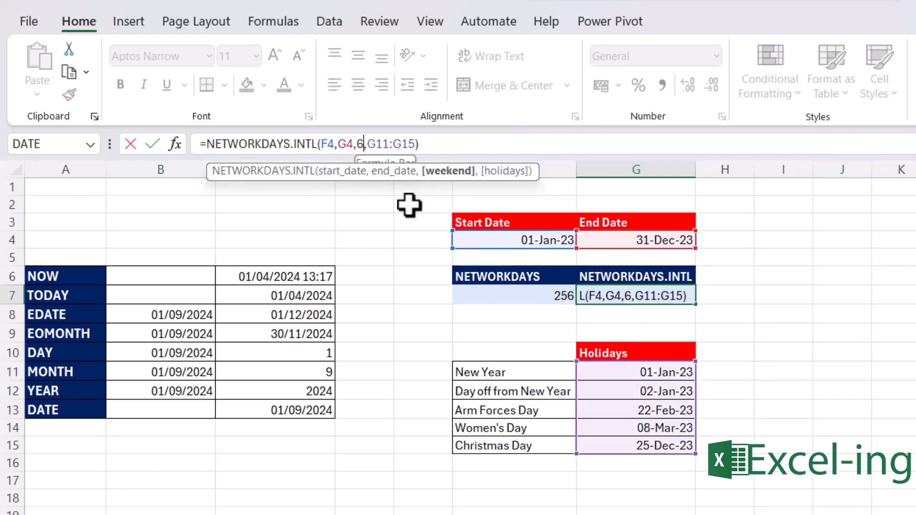
pyautogui.press('BackSpace')
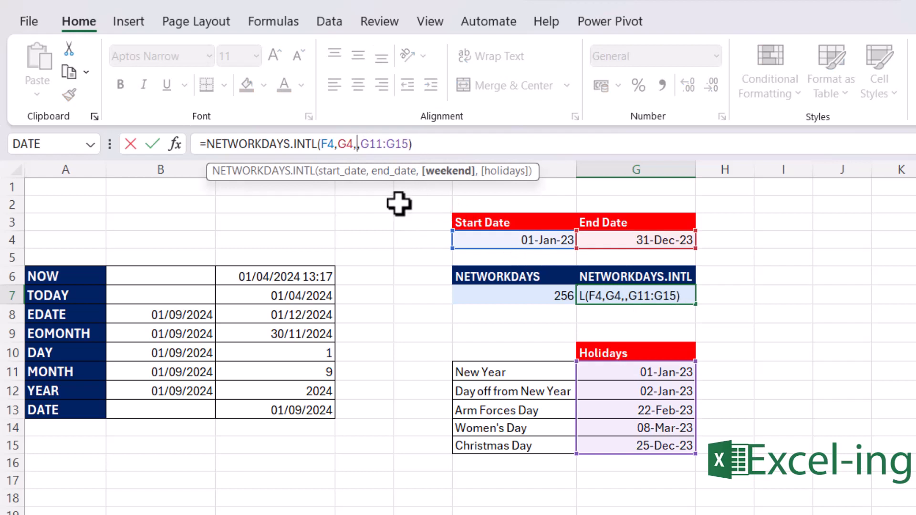
pyautogui.write('1')
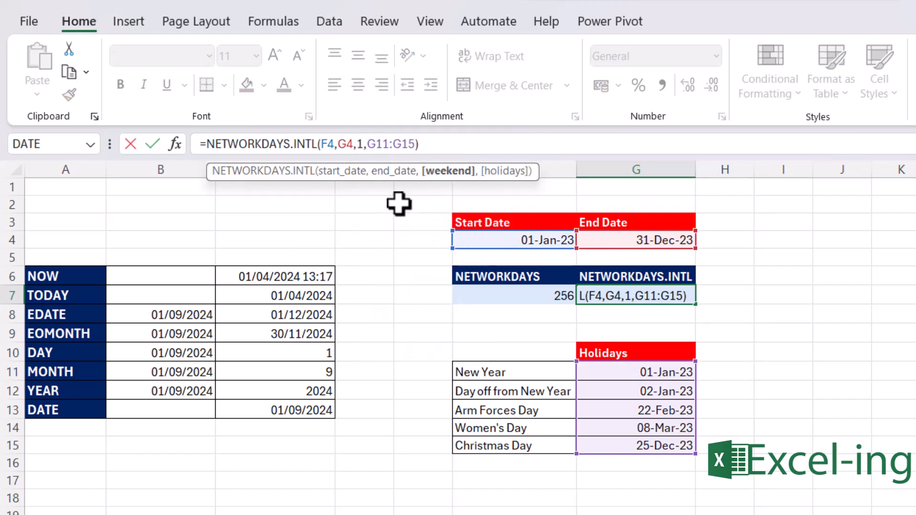
pyautogui.press('Return')
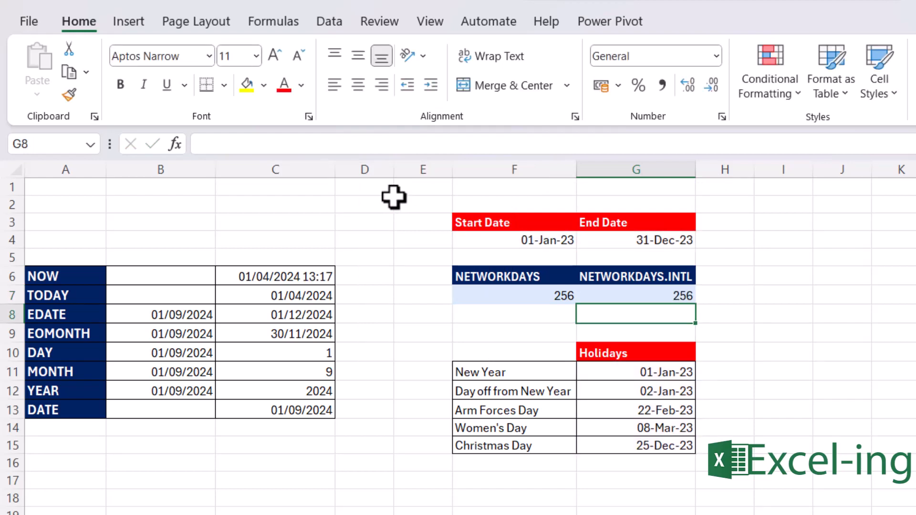
# Step: Change the weekend argument of the NETWORKDAYS.INTL formula in G7 to 5 (Wednesday, Thursday)
pyautogui.click(648, 292)
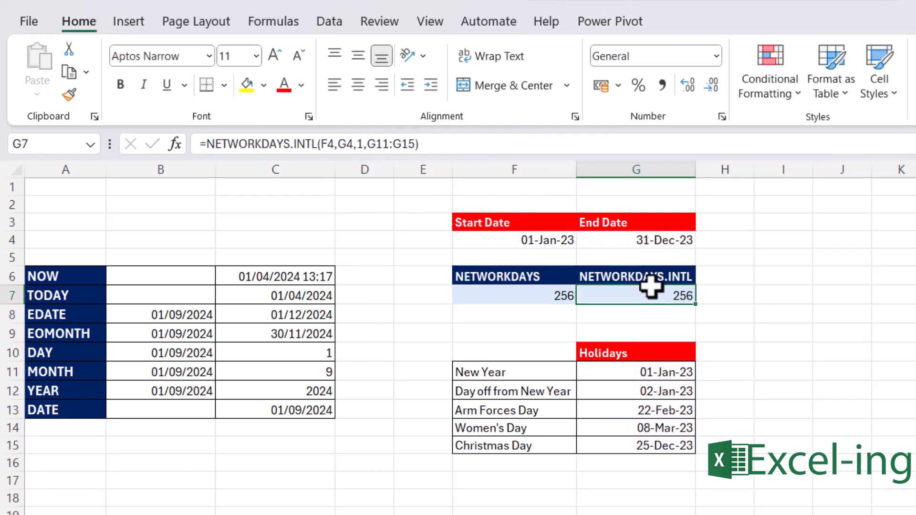
pyautogui.click(363, 144)
pyautogui.press('BackSpace')
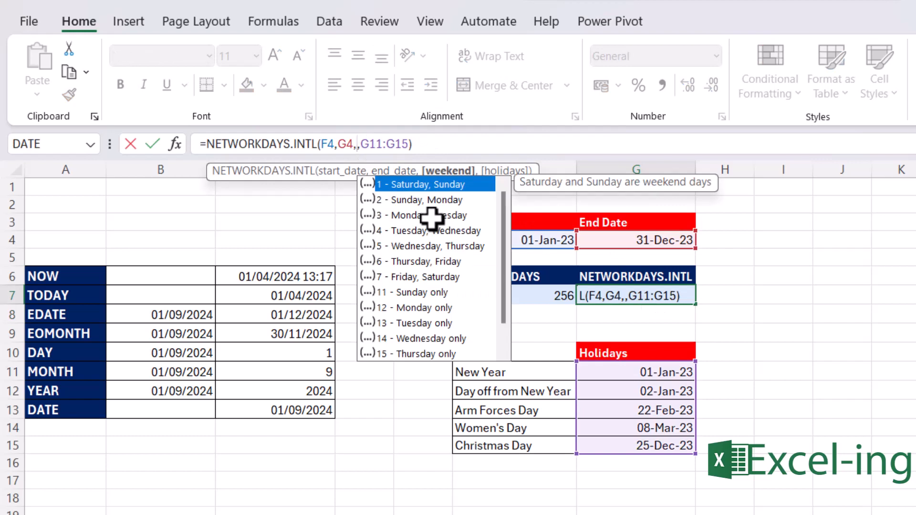
pyautogui.press('Down')
pyautogui.press('Down')
pyautogui.press('Down')
pyautogui.press('Down')
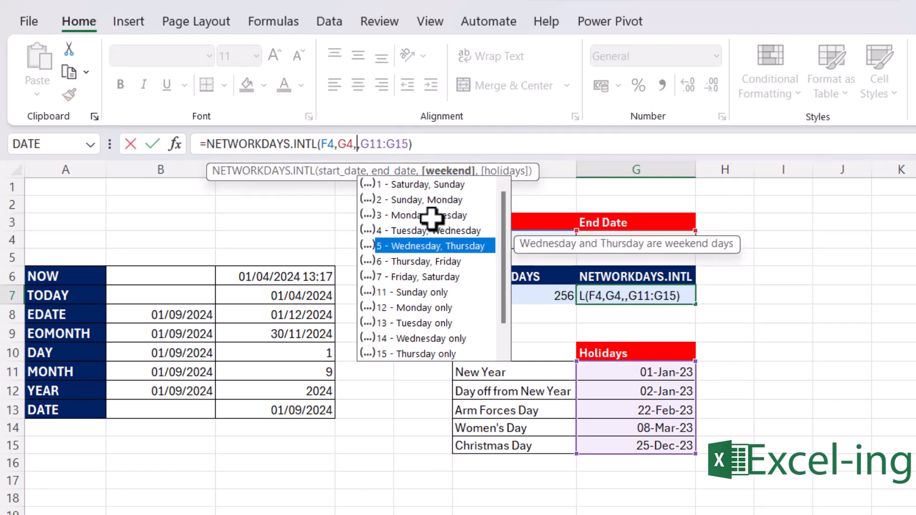
pyautogui.press('Tab')
pyautogui.press('Return')
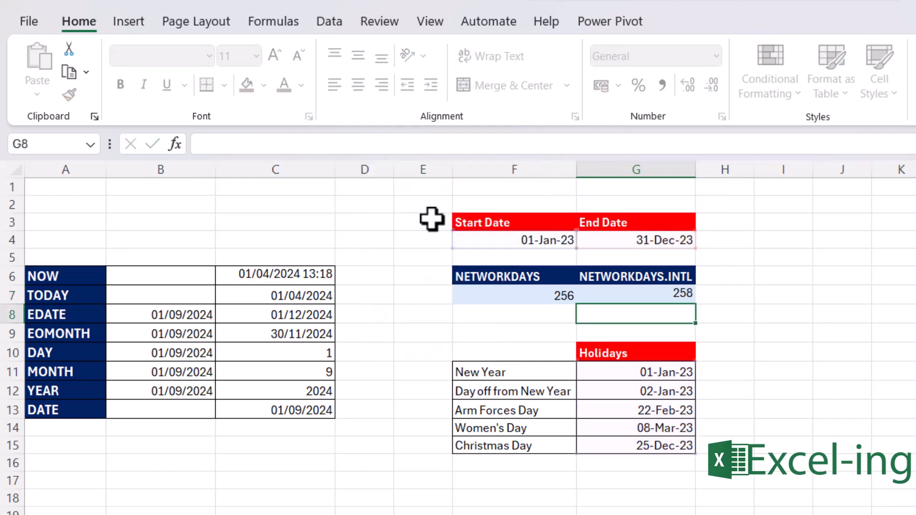
pyautogui.click(714, 320)
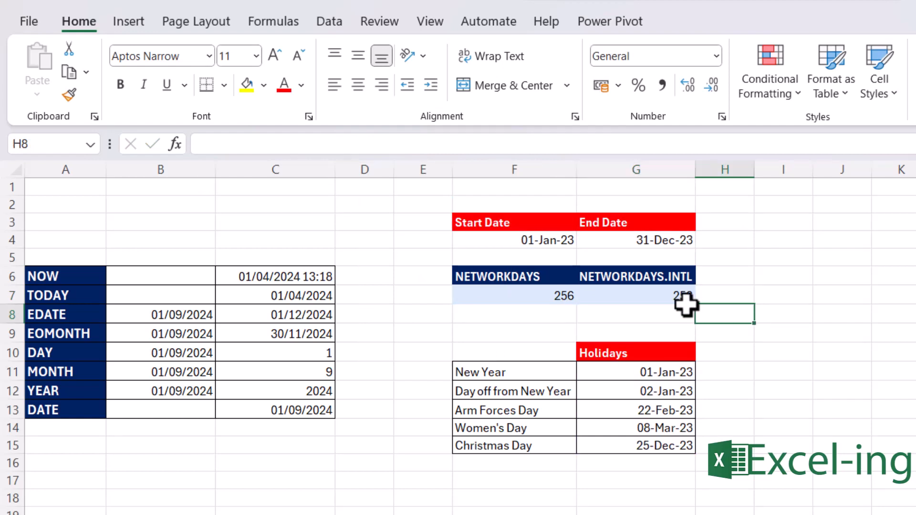
pyautogui.click(666, 295)
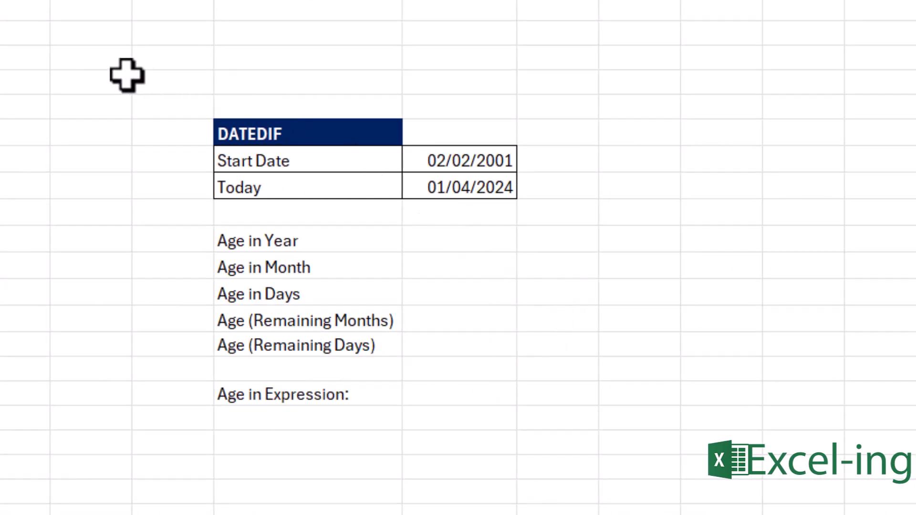
pyautogui.moveTo(126, 75); pyautogui.dragTo(573, 446)
pyautogui.click(494, 364)
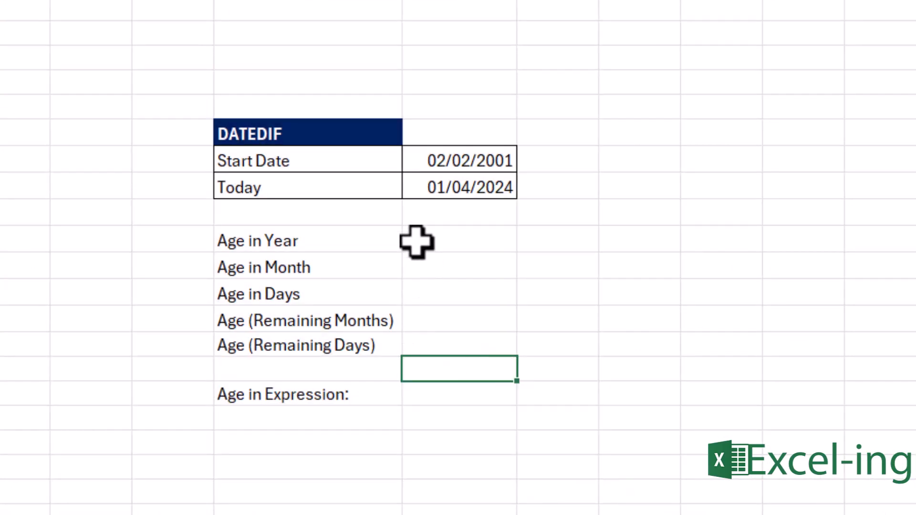
# Step: Calculate Age in Year with a DATEDIF formula using M7 as the start date, M8 as the end date and unit "Y"
pyautogui.click(459, 239)
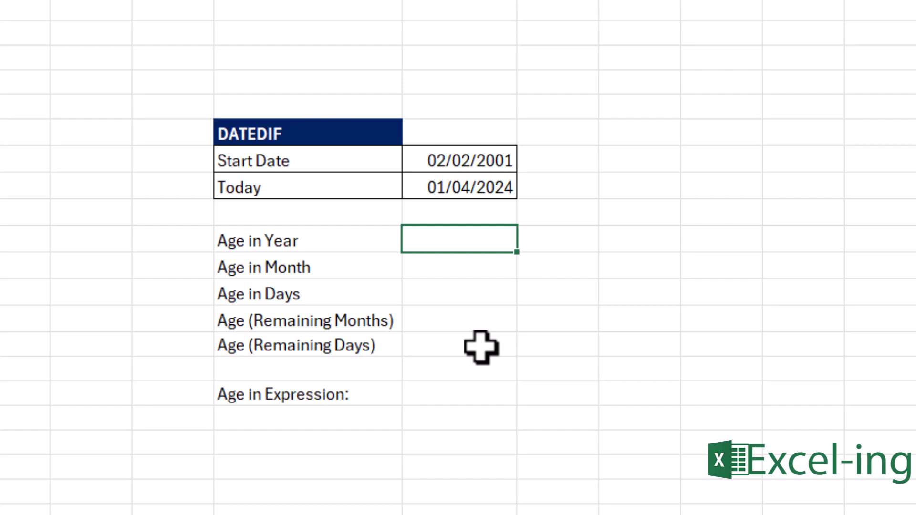
pyautogui.write('=datedif')
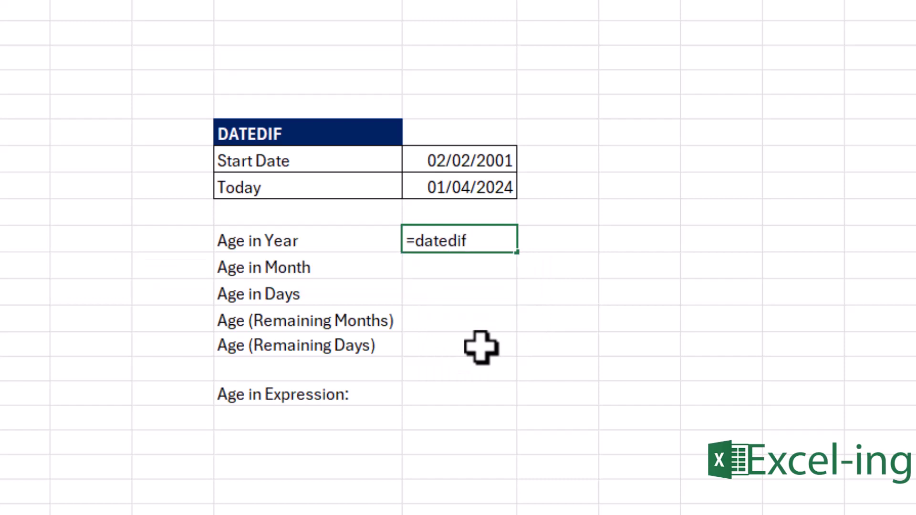
pyautogui.write('(')
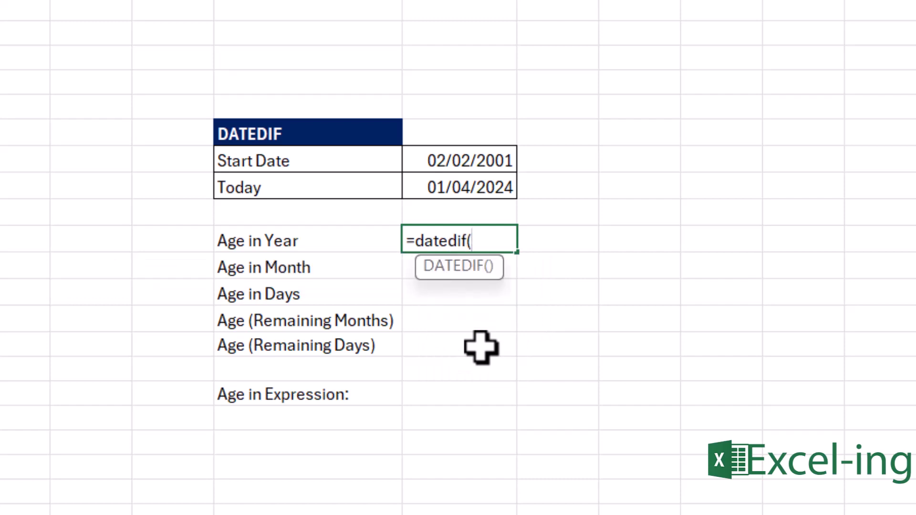
pyautogui.click(486, 163)
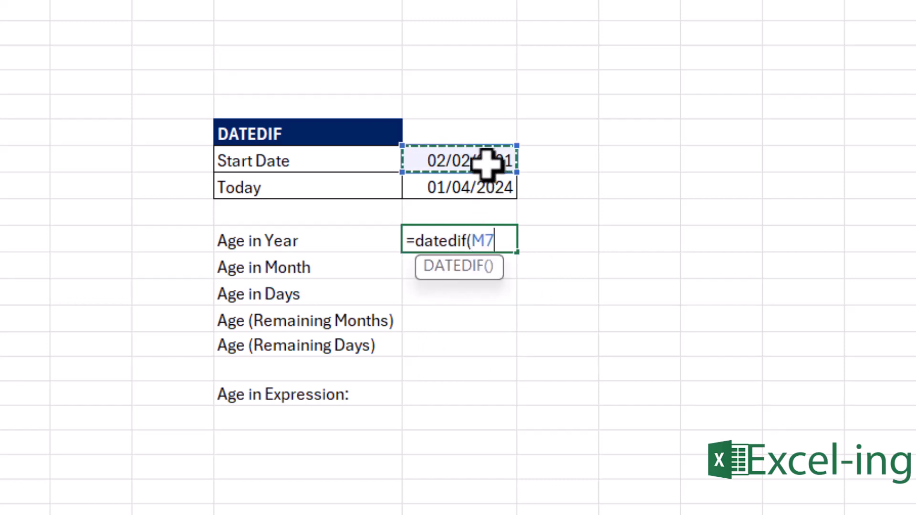
pyautogui.write(',')
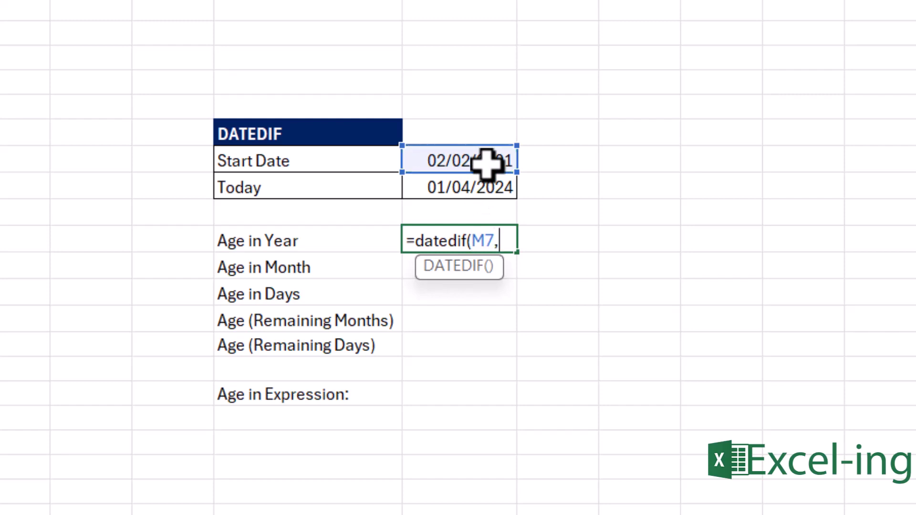
pyautogui.click(461, 181)
pyautogui.write(',')
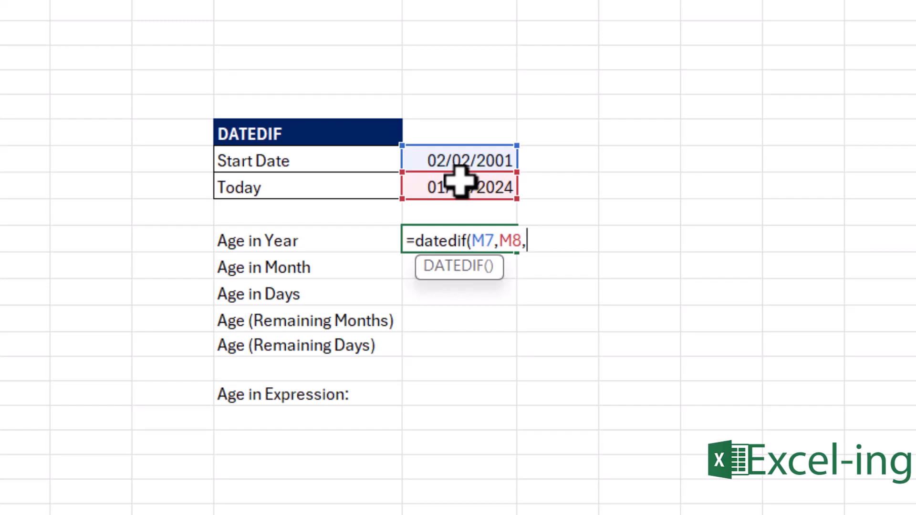
pyautogui.write('"Y")')
pyautogui.press('Return')
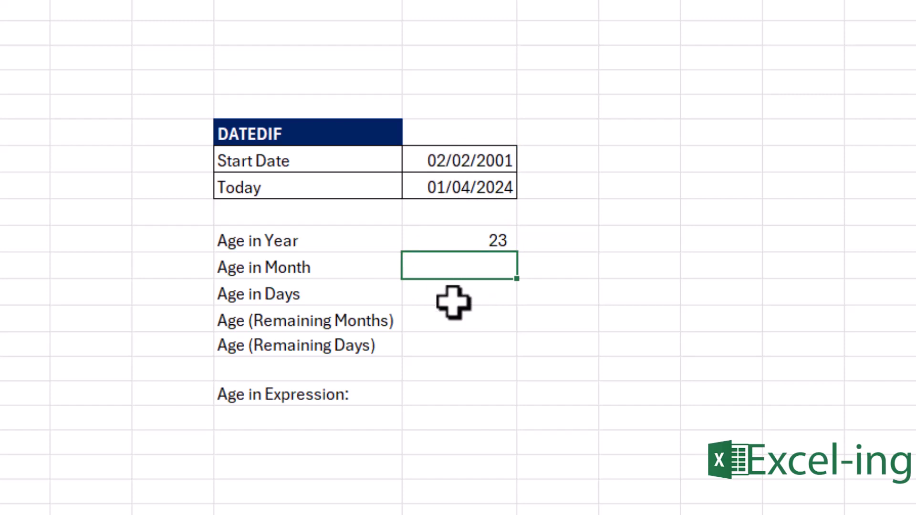
# Step: Calculate Age in Month with a DATEDIF formula from M7 to M8 using the unit "M"
pyautogui.write('=dat')
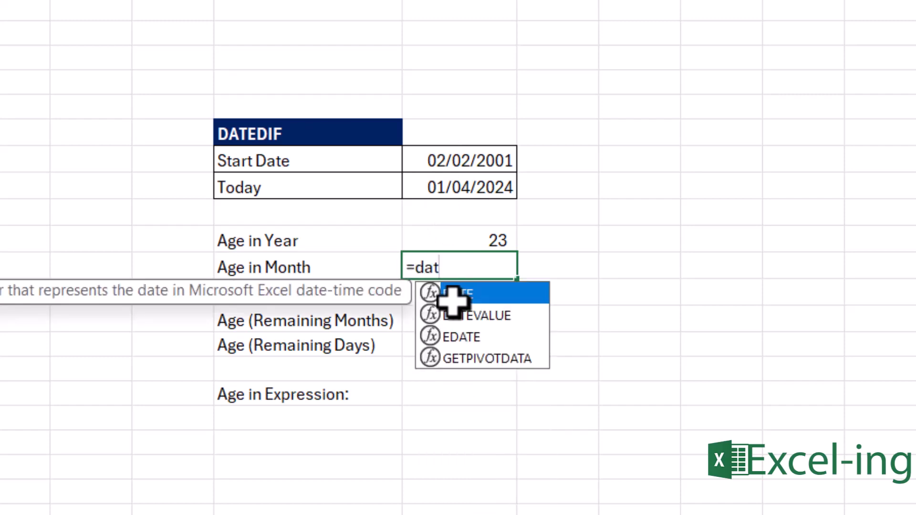
pyautogui.write('dif(')
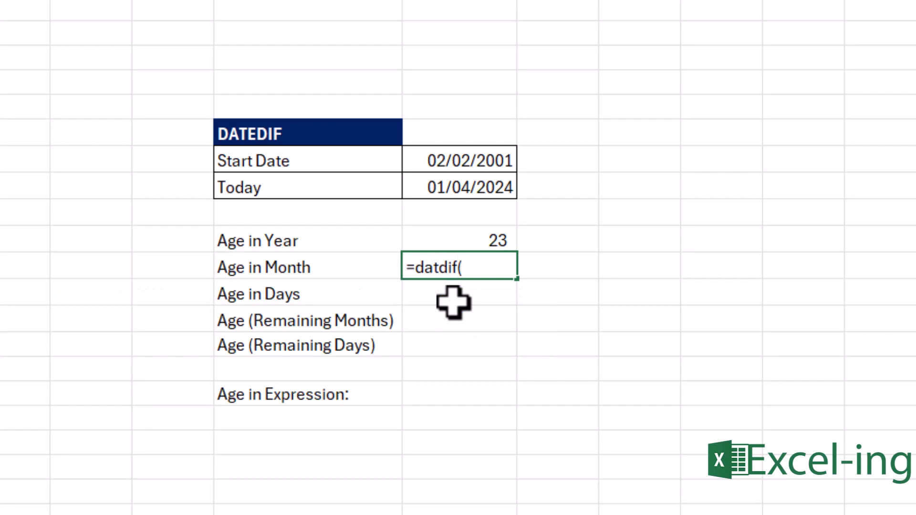
pyautogui.click(437, 268)
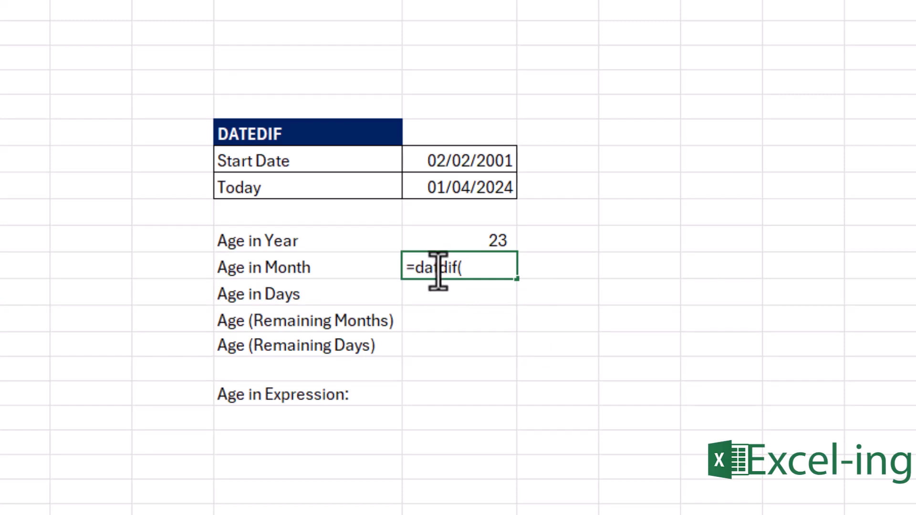
pyautogui.write('e')
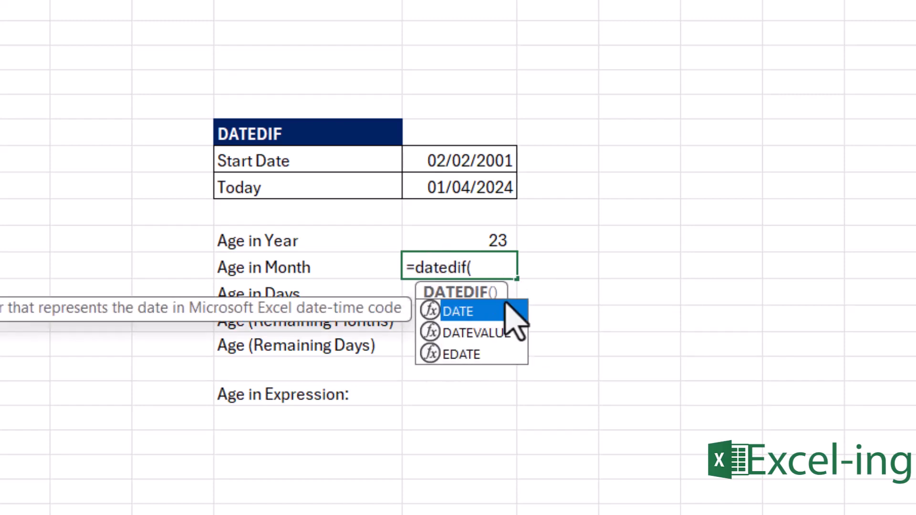
pyautogui.click(496, 263)
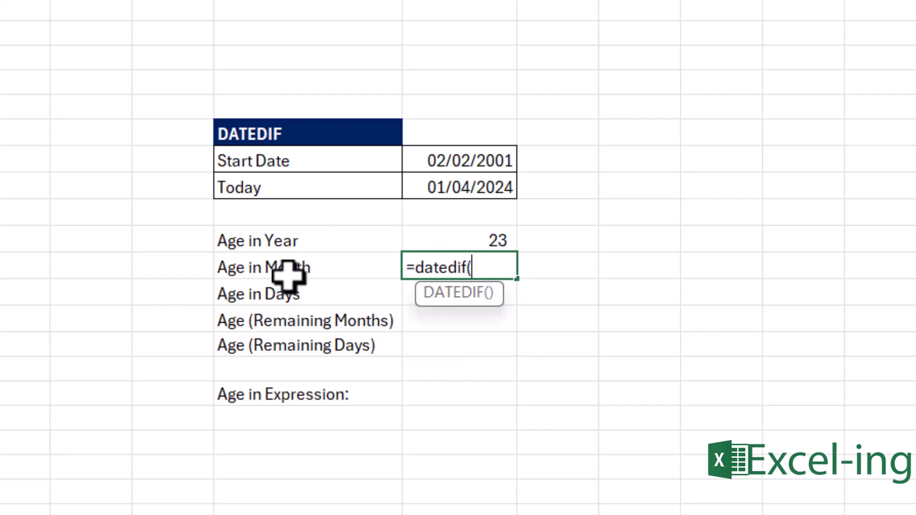
pyautogui.click(443, 159)
pyautogui.write(',')
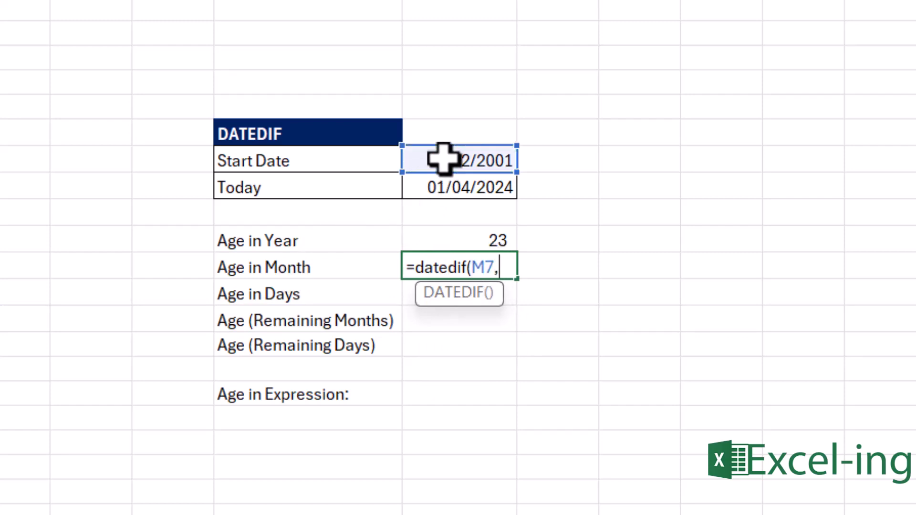
pyautogui.click(429, 180)
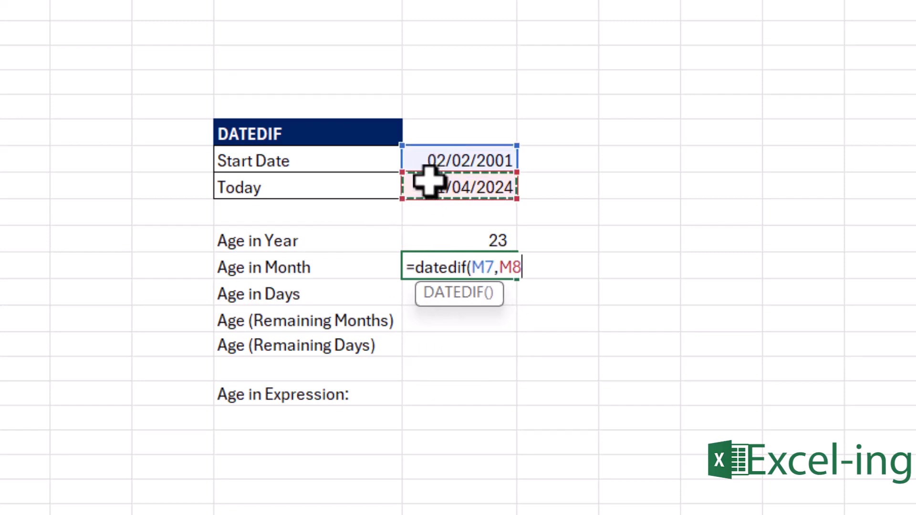
pyautogui.write(',')
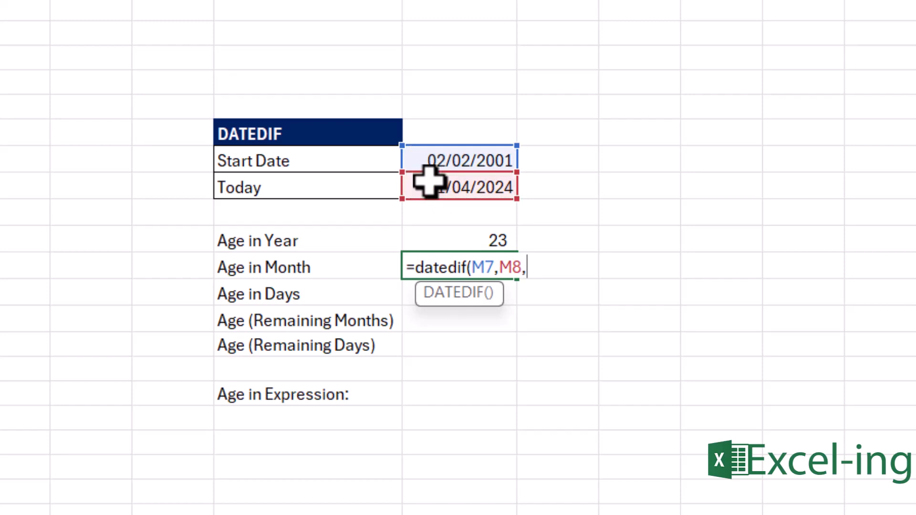
pyautogui.write('"M")')
pyautogui.press('Return')
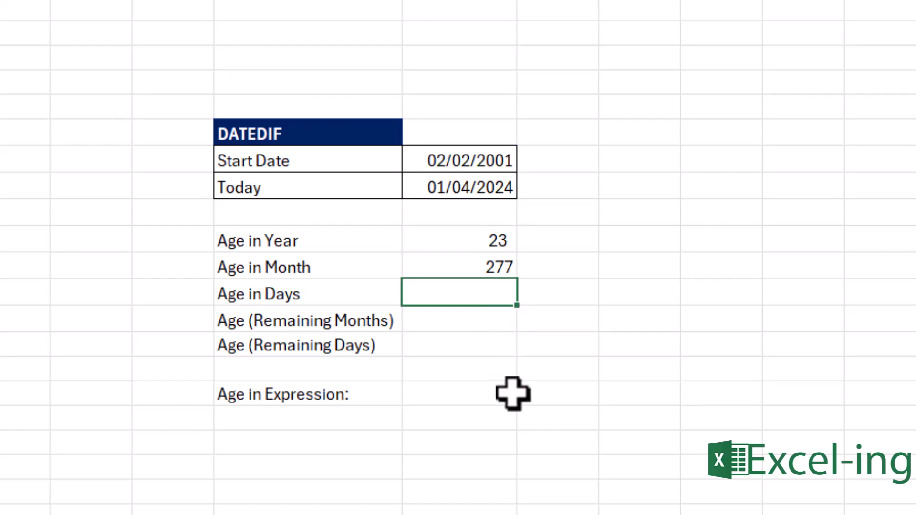
# Step: Calculate Age in Days with a DATEDIF formula from M7 to M8 using the unit "D"
pyautogui.write('=datedif(')
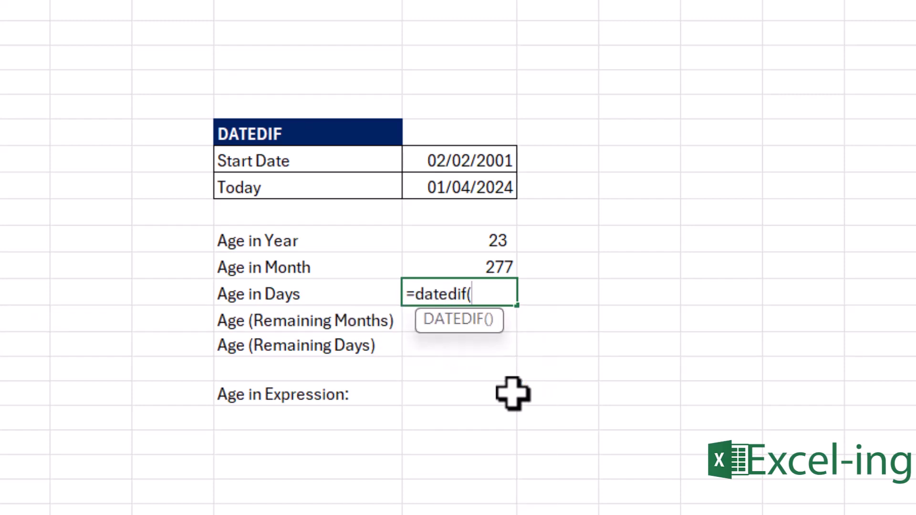
pyautogui.click(455, 160)
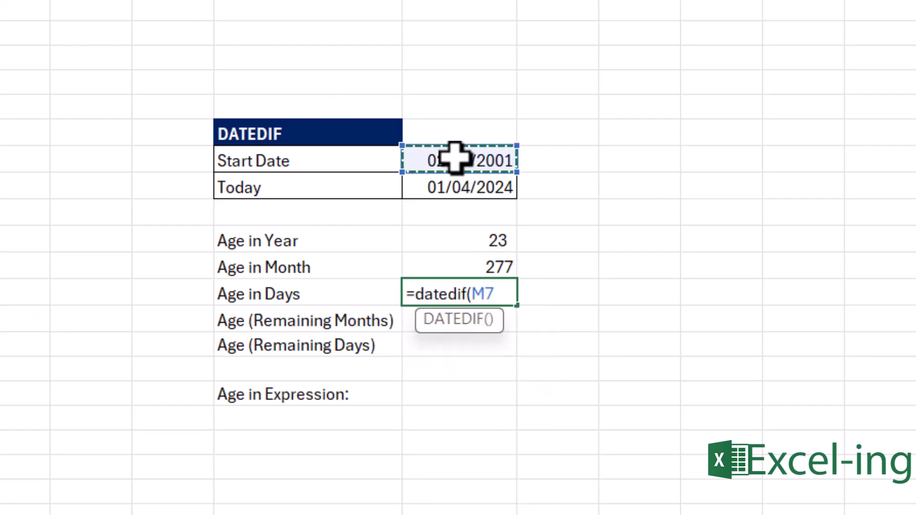
pyautogui.write(',')
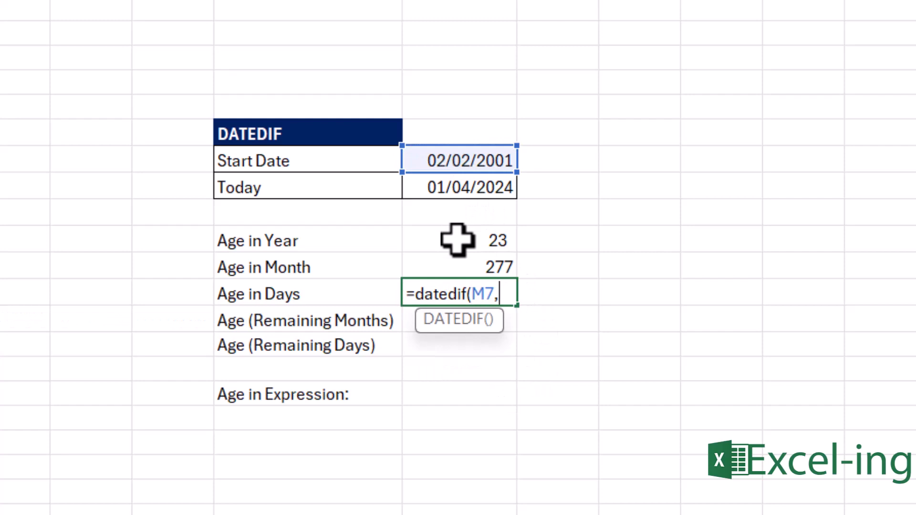
pyautogui.click(472, 189)
pyautogui.write(',')
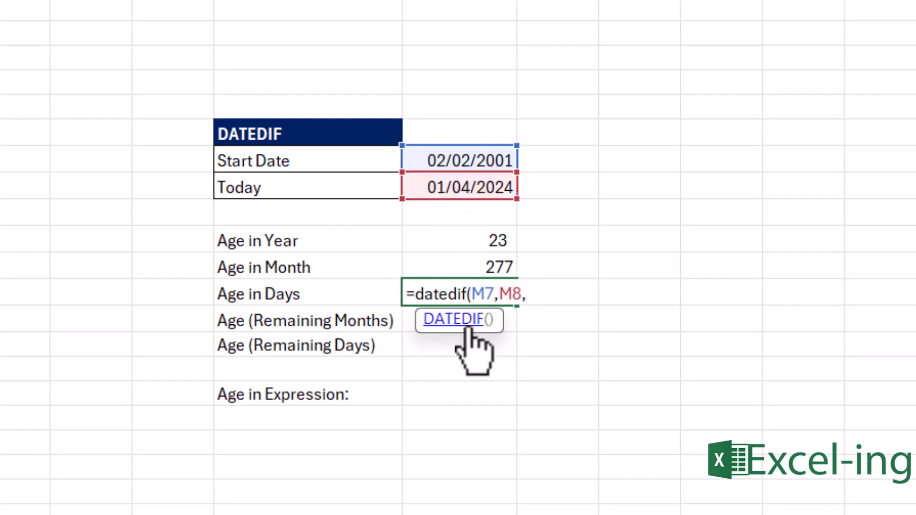
pyautogui.write('"D")')
pyautogui.press('Return')
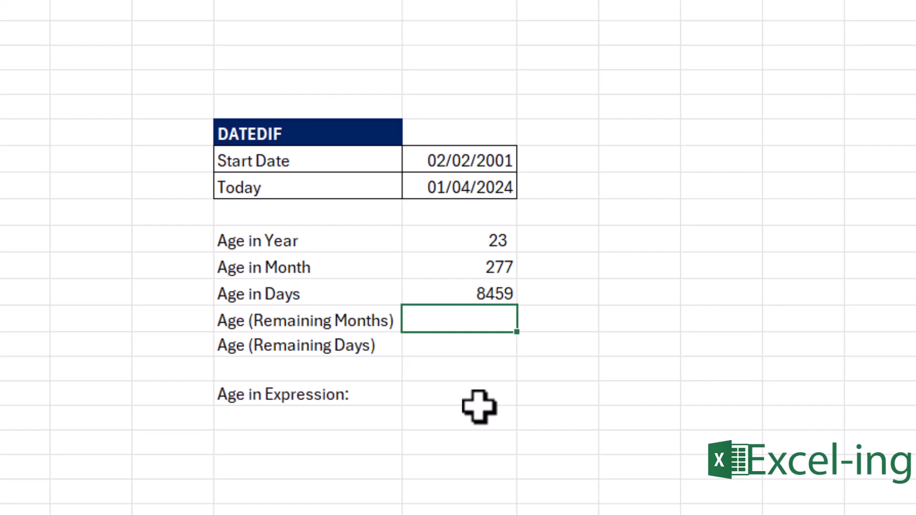
# Step: Calculate Age (Remaining Months) with a DATEDIF formula from M7 to M8 using the unit "YM"
pyautogui.write('=dat')
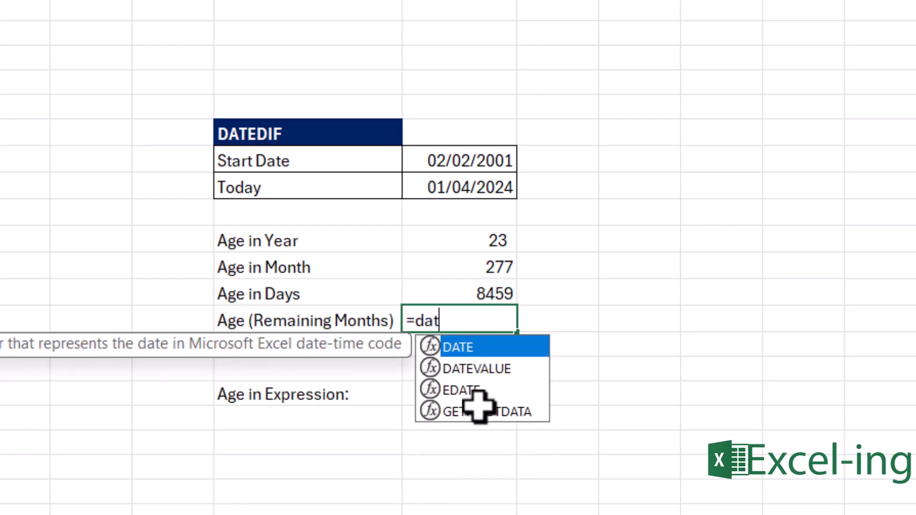
pyautogui.write('dif(')
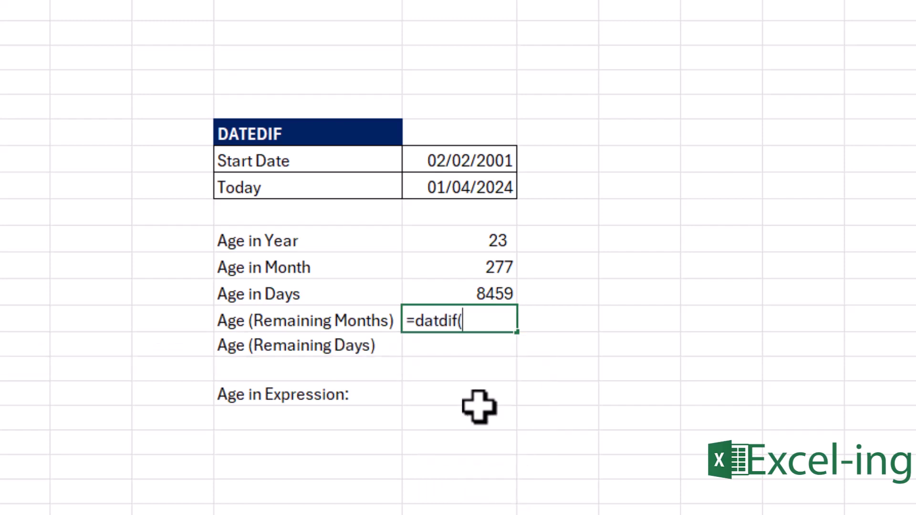
pyautogui.press('BackSpace')
pyautogui.press('BackSpace')
pyautogui.press('BackSpace')
pyautogui.press('BackSpace')
pyautogui.write('edif(')
pyautogui.click(473, 164)
pyautogui.write(',')
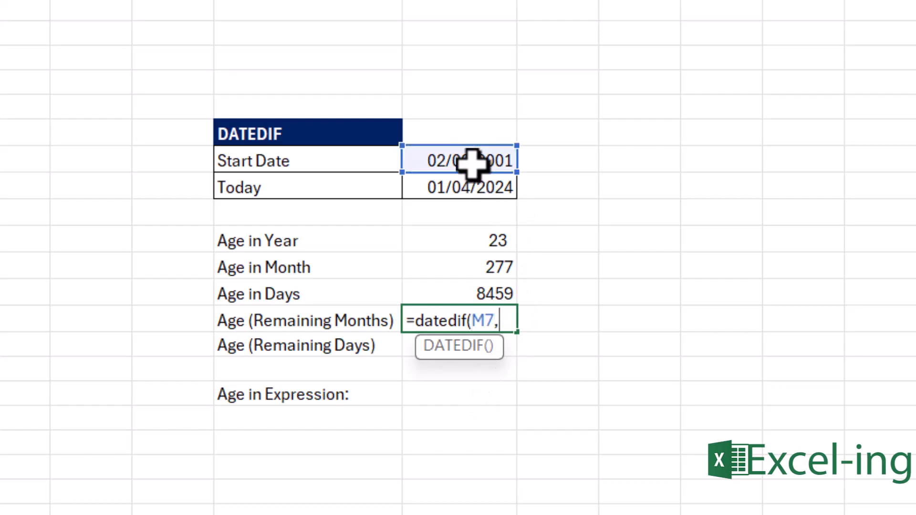
pyautogui.click(431, 187)
pyautogui.write(',')
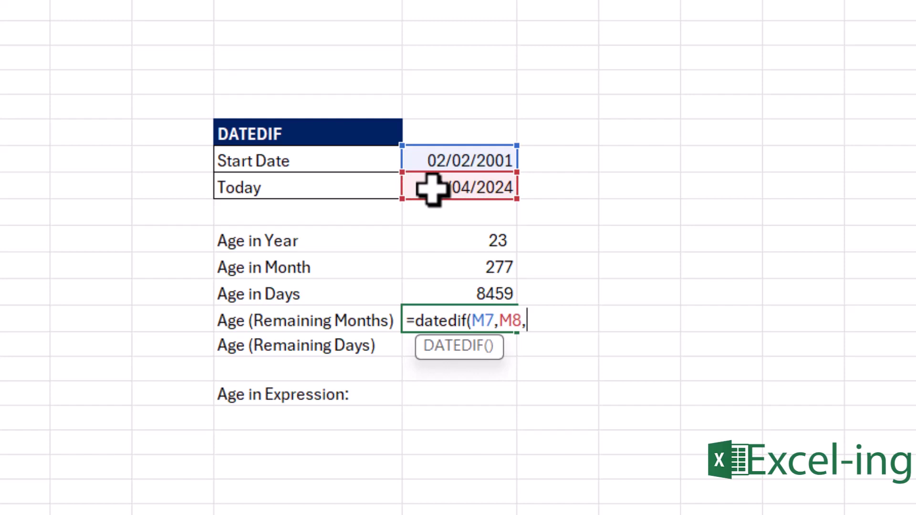
pyautogui.write('"YM")')
pyautogui.press('Return')
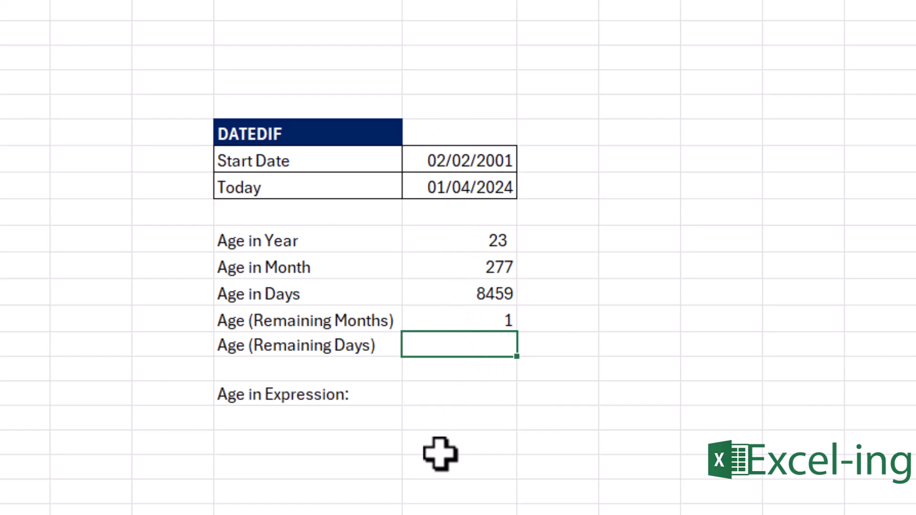
# Step: Calculate Age (Remaining Days) with a DATEDIF formula from M7 to M8 using the unit "MD"
pyautogui.write('=date')
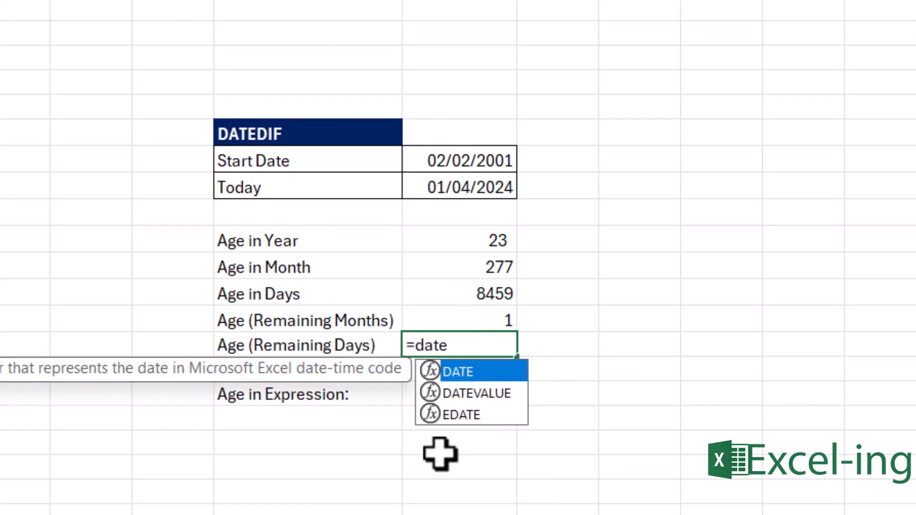
pyautogui.write('dif(')
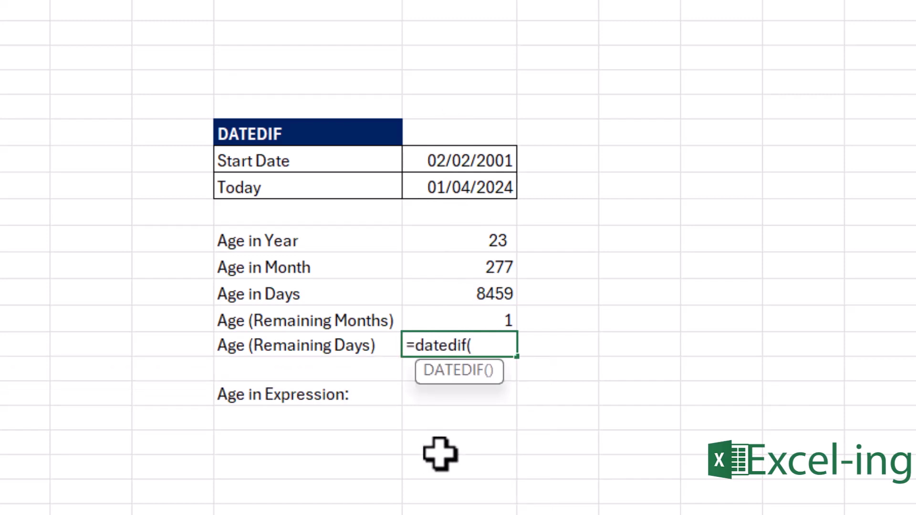
pyautogui.click(466, 164)
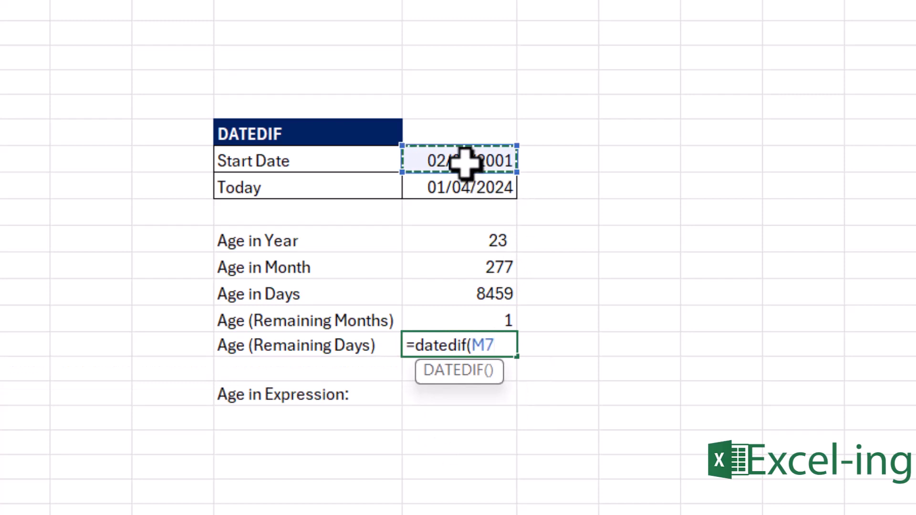
pyautogui.write(',')
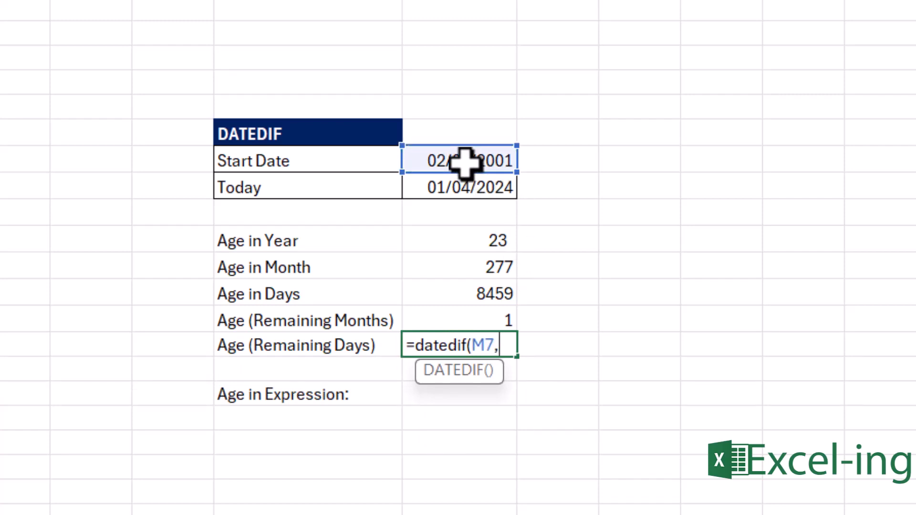
pyautogui.click(445, 190)
pyautogui.write(',')
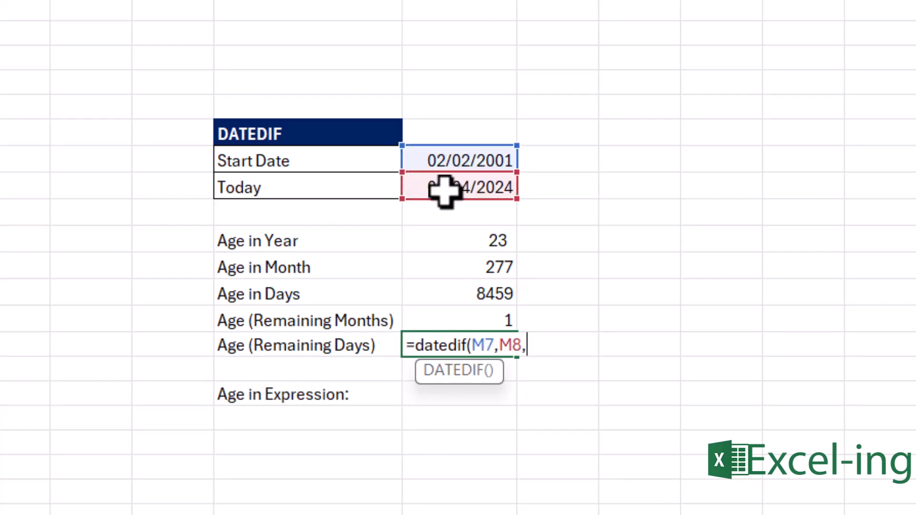
pyautogui.write('"MD")')
pyautogui.press('Return')
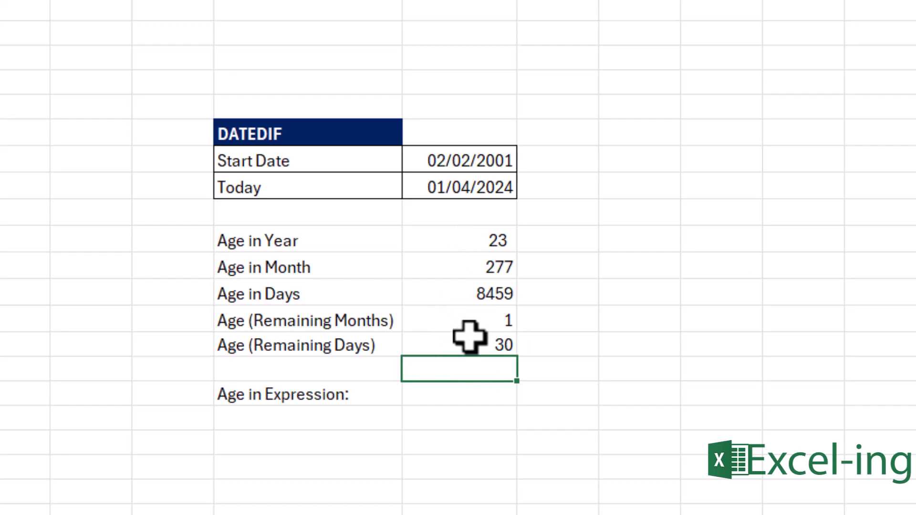
# Step: Start the Age in Expression formula by joining the Age in Year value in M10 with the text " Years "
pyautogui.click(447, 393)
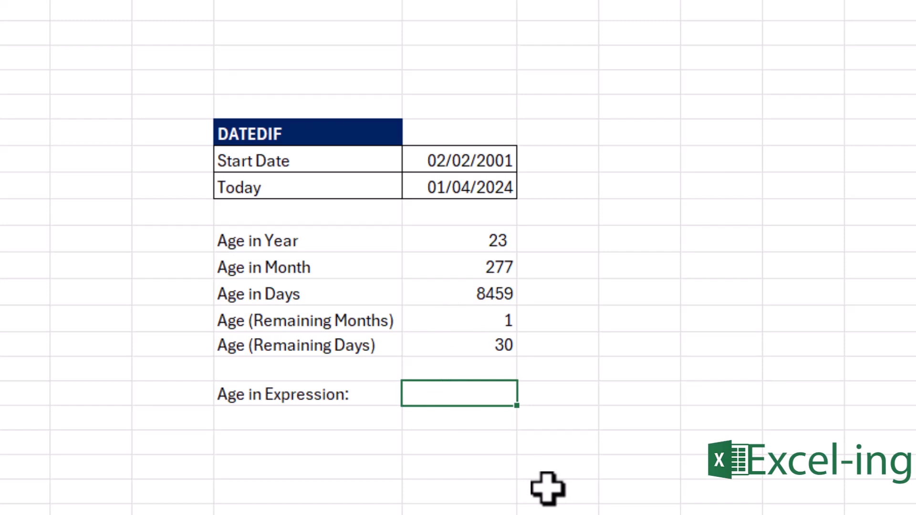
pyautogui.write('=')
pyautogui.press('Up')
pyautogui.press('Up')
pyautogui.press('Up')
pyautogui.press('Up')
pyautogui.press('Up')
pyautogui.press('Up')
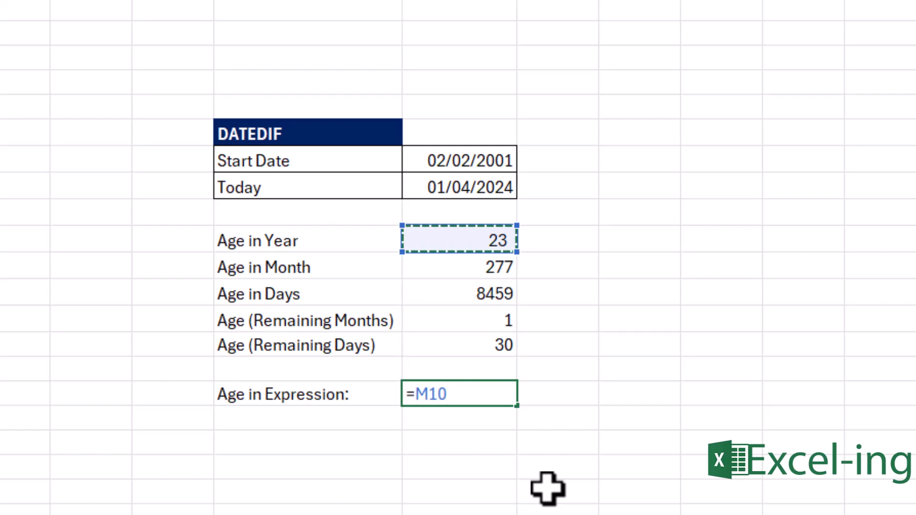
pyautogui.write('&')
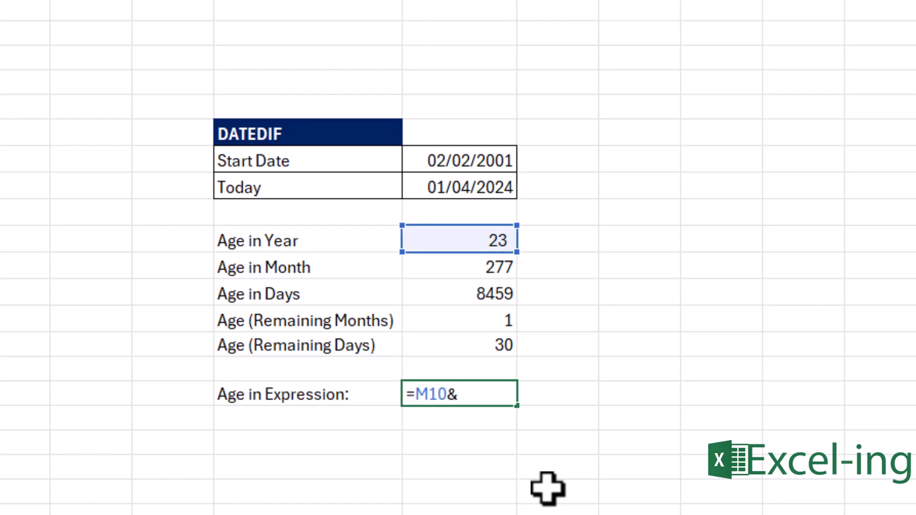
pyautogui.write('" Years "')
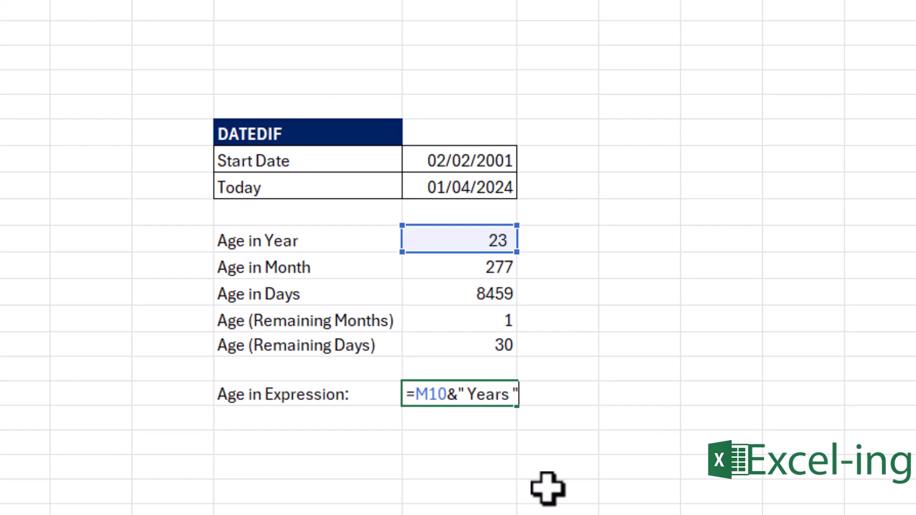
pyautogui.write('&')
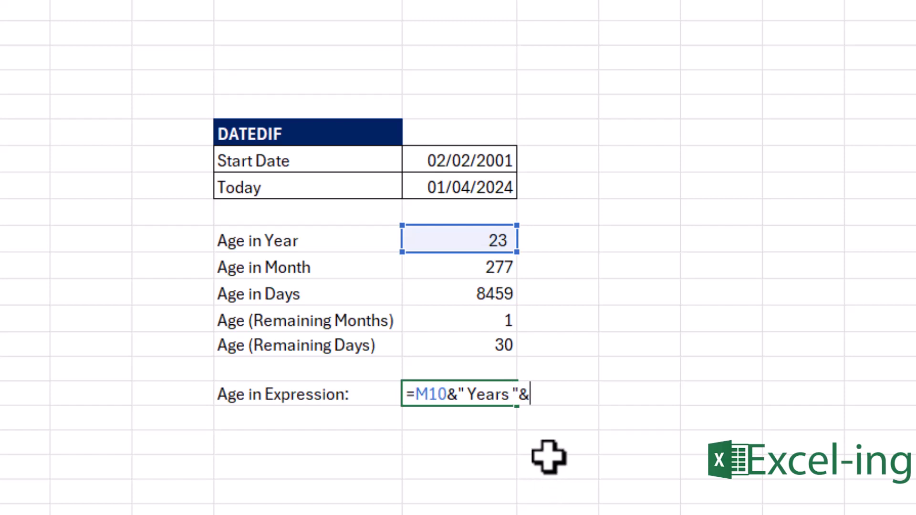
# Step: Complete the Age in Expression formula by appending M13 with the text " Month " and M14 with the text " Days"
pyautogui.click(501, 317)
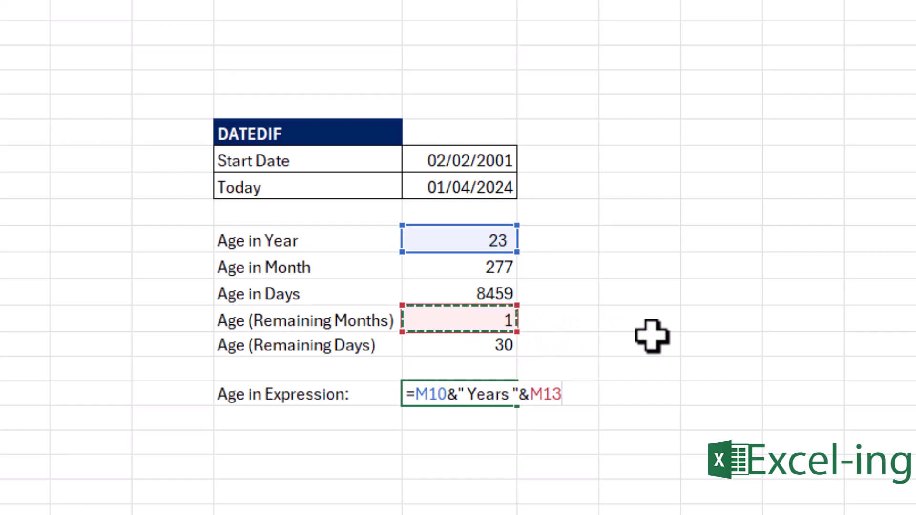
pyautogui.write('&')
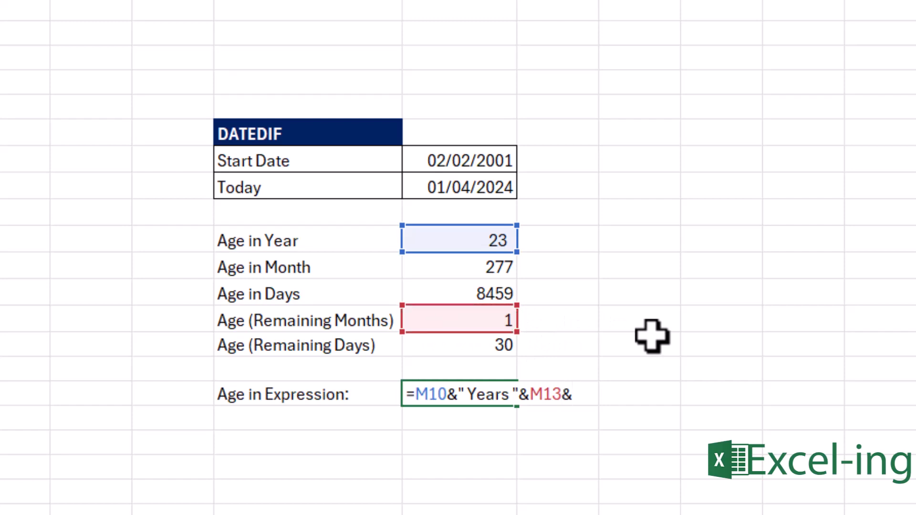
pyautogui.write('" Month')
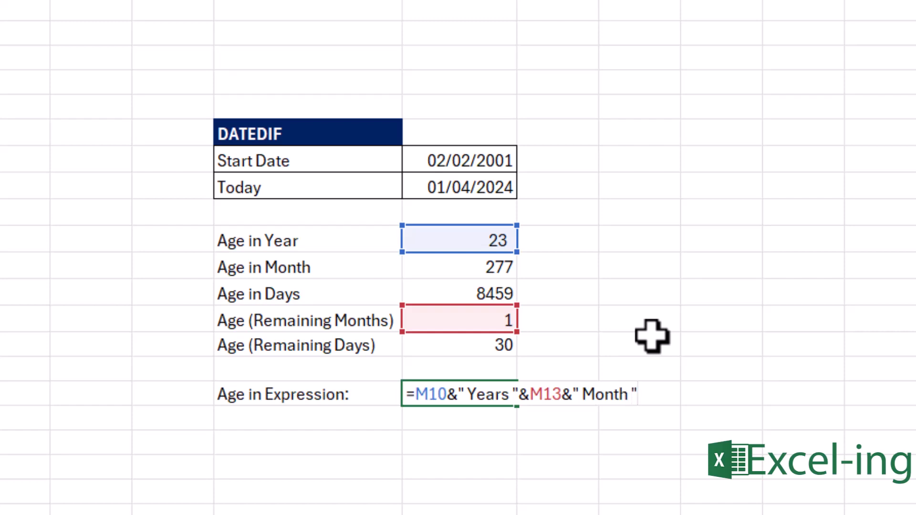
pyautogui.write('"&')
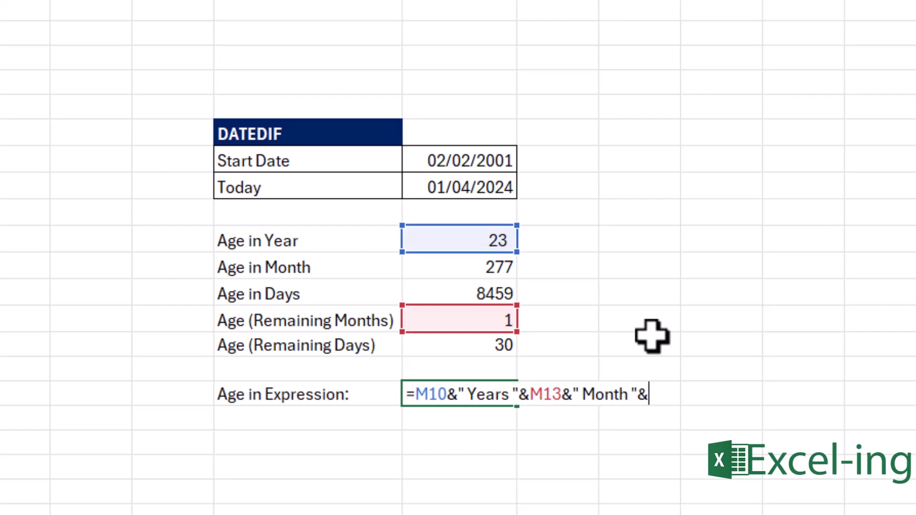
pyautogui.click(494, 344)
pyautogui.write('&')
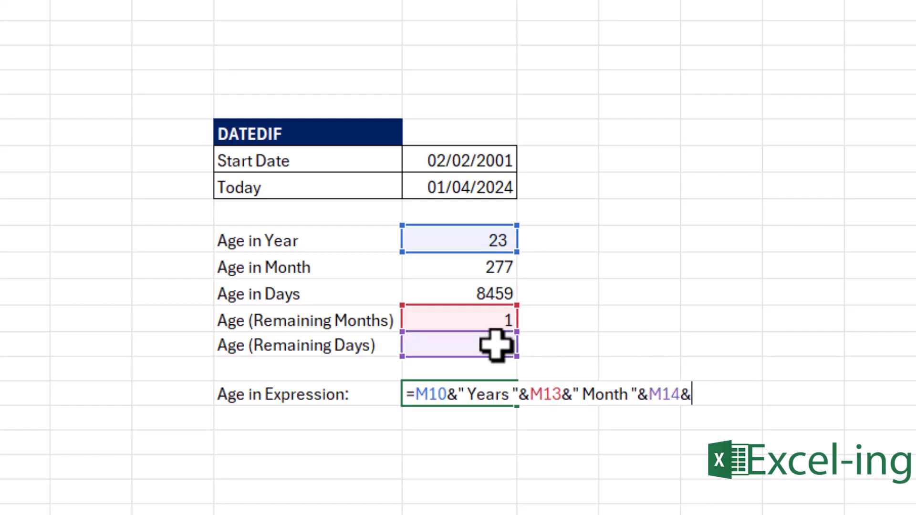
pyautogui.write('" Day')
pyautogui.write('s')
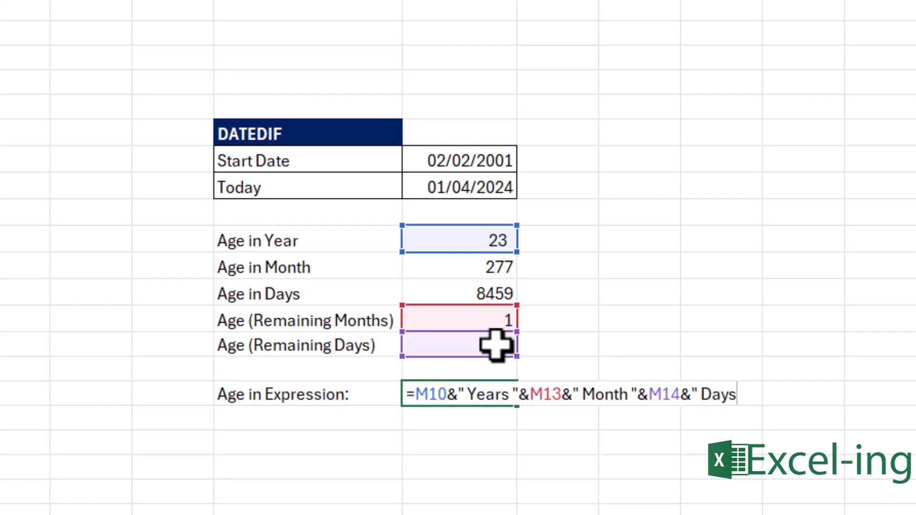
pyautogui.write('")')
pyautogui.press('Return')
pyautogui.press('Return')
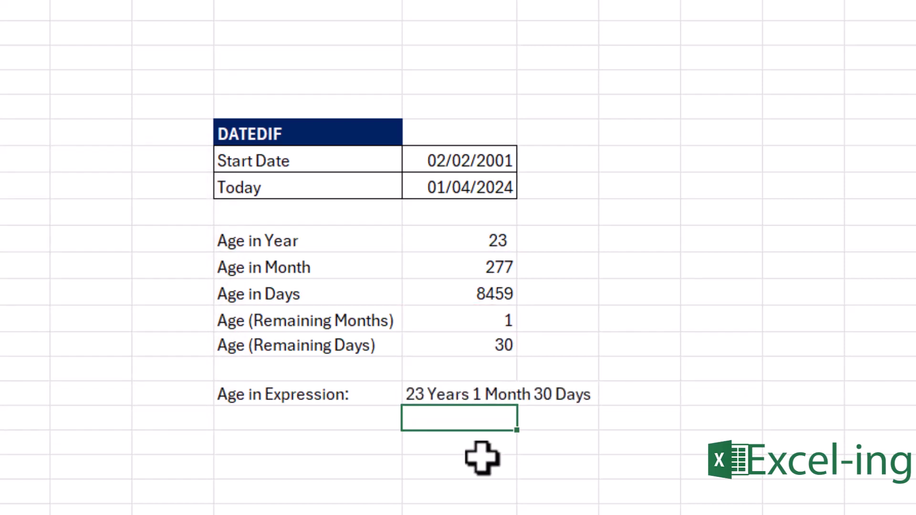
pyautogui.click(483, 494)
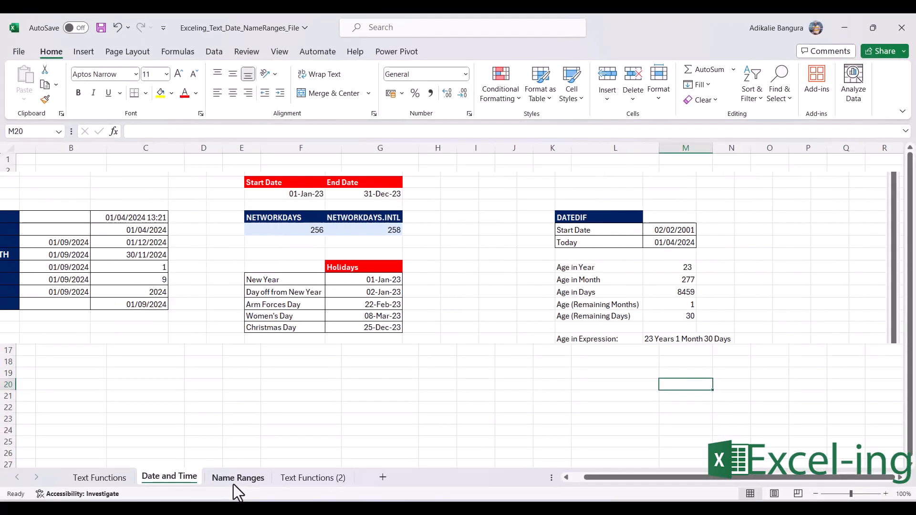
# Step: On the Name Ranges sheet, create named ranges for E4:G8 from the top row only and check the list of defined names
pyautogui.click(234, 483)
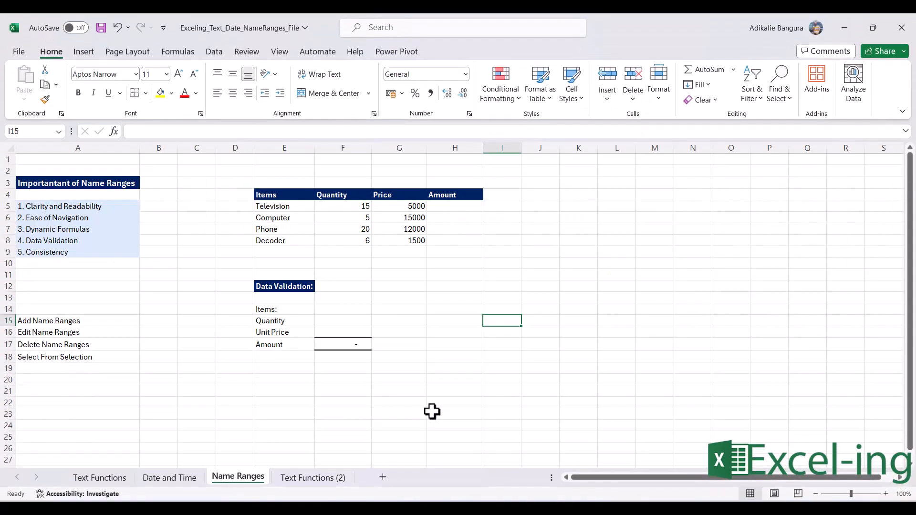
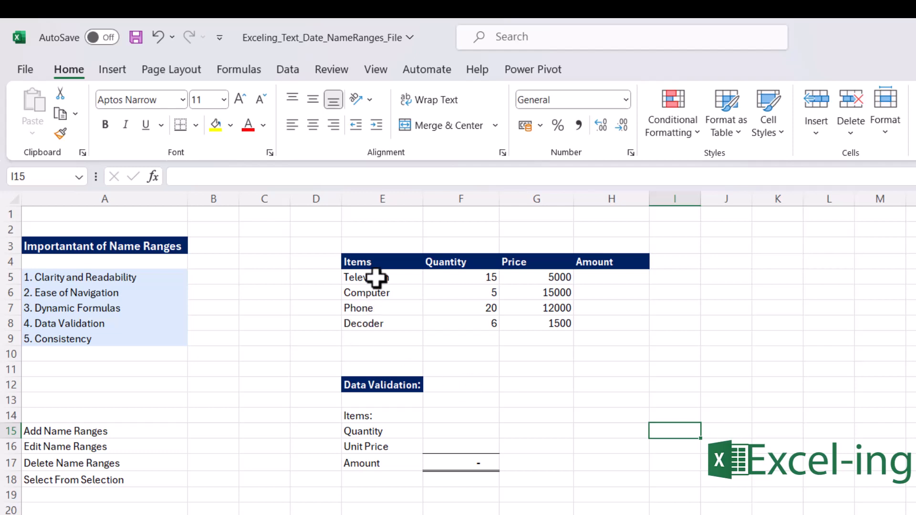
pyautogui.moveTo(358, 262); pyautogui.dragTo(517, 321)
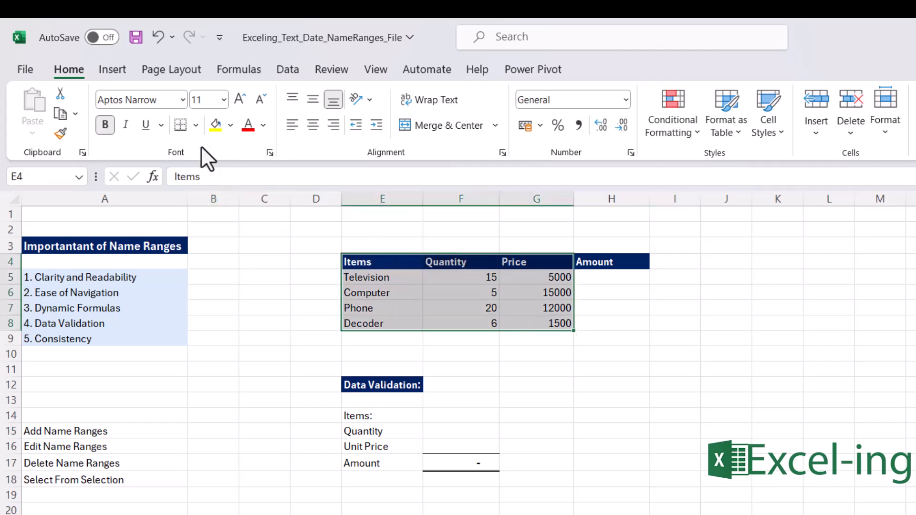
pyautogui.click(247, 71)
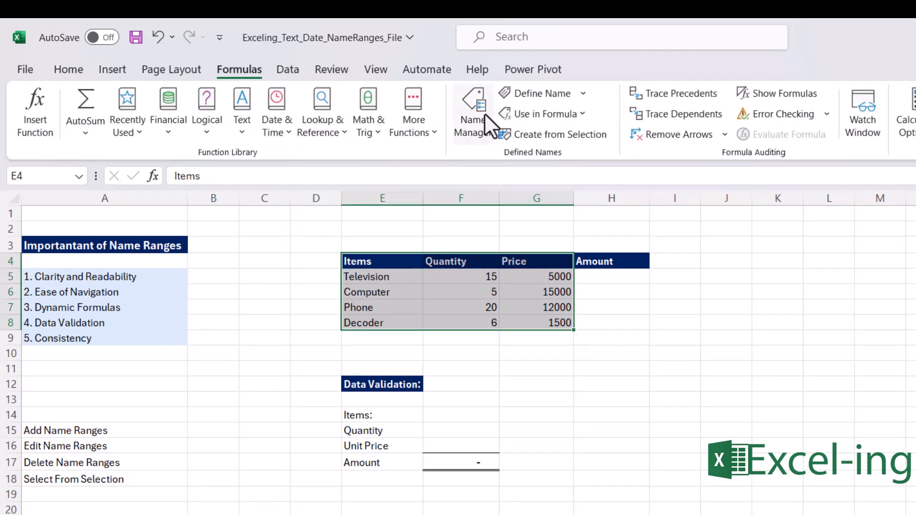
pyautogui.click(542, 102)
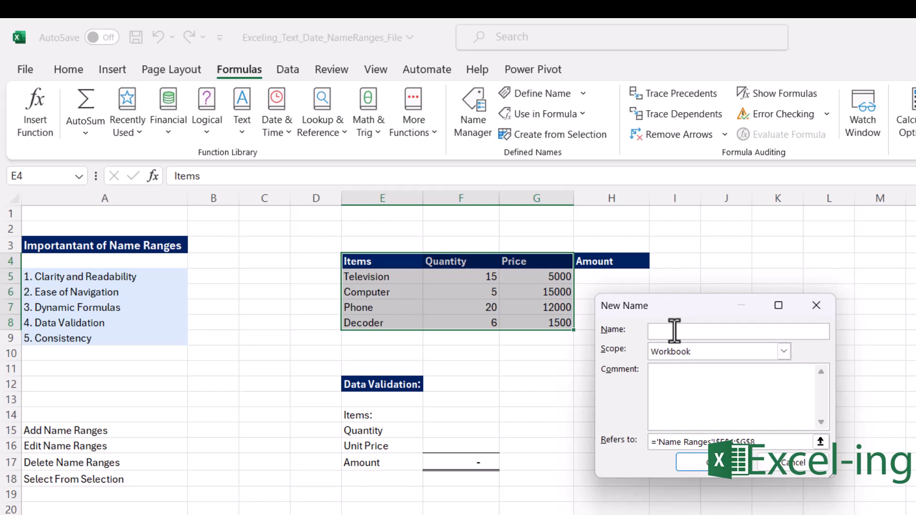
pyautogui.click(795, 463)
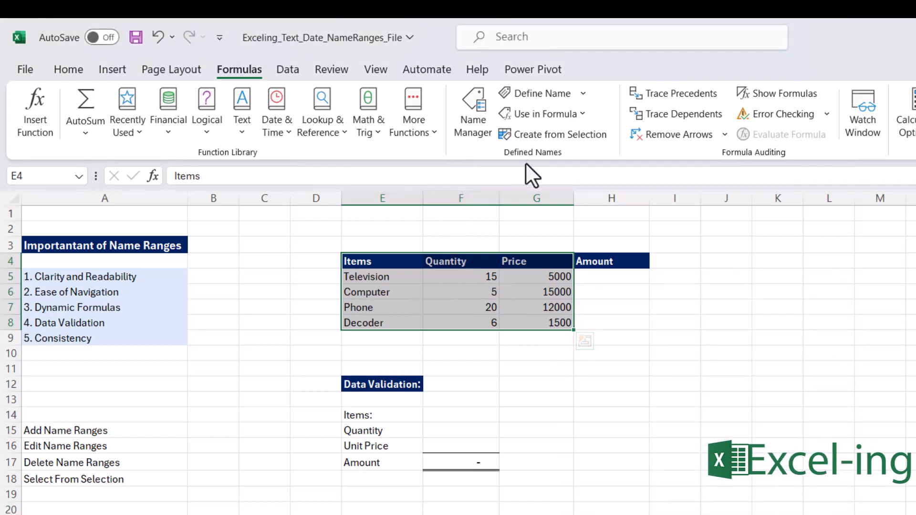
pyautogui.click(543, 136)
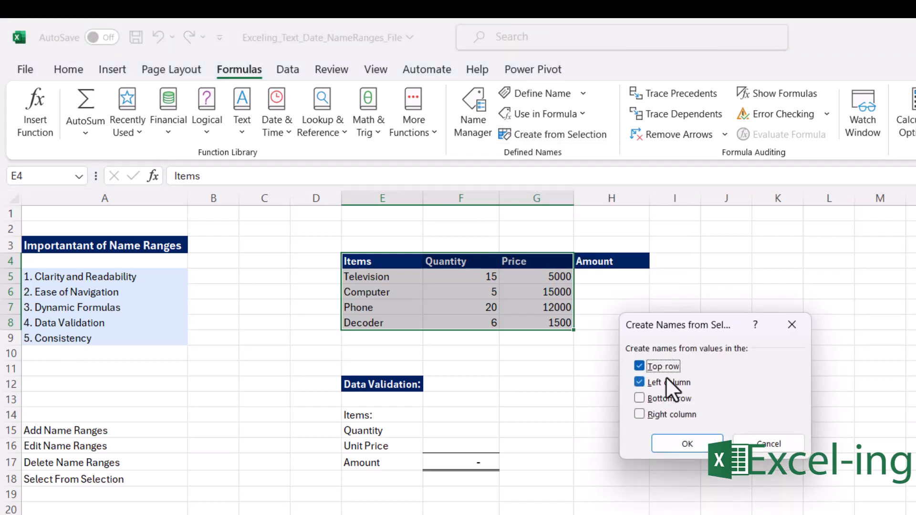
pyautogui.click(638, 382)
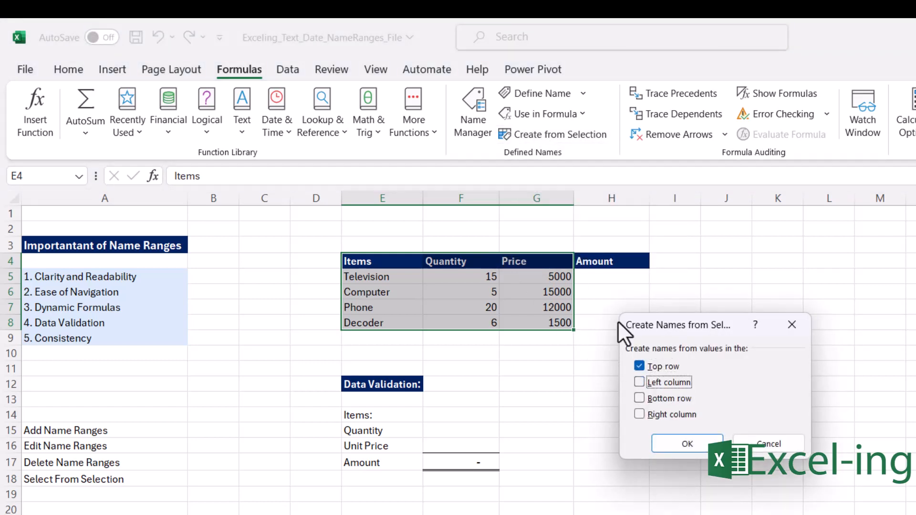
pyautogui.click(690, 443)
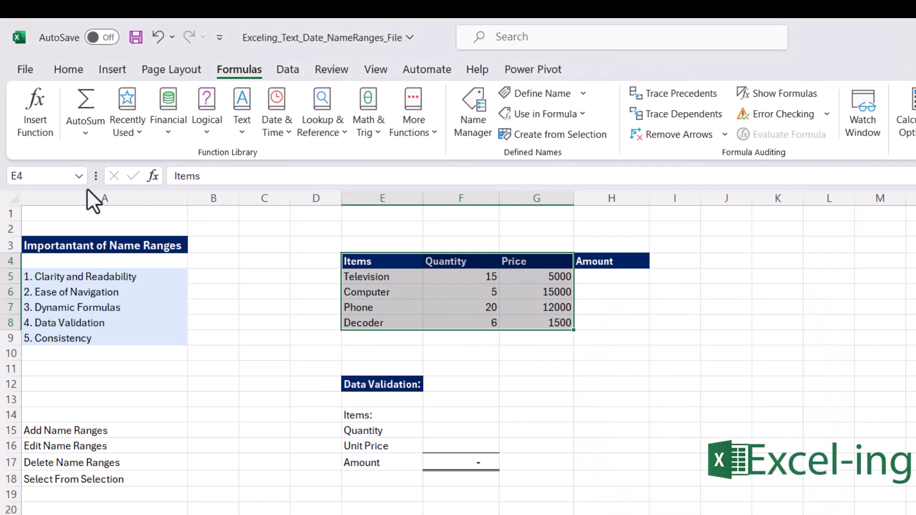
pyautogui.click(79, 176)
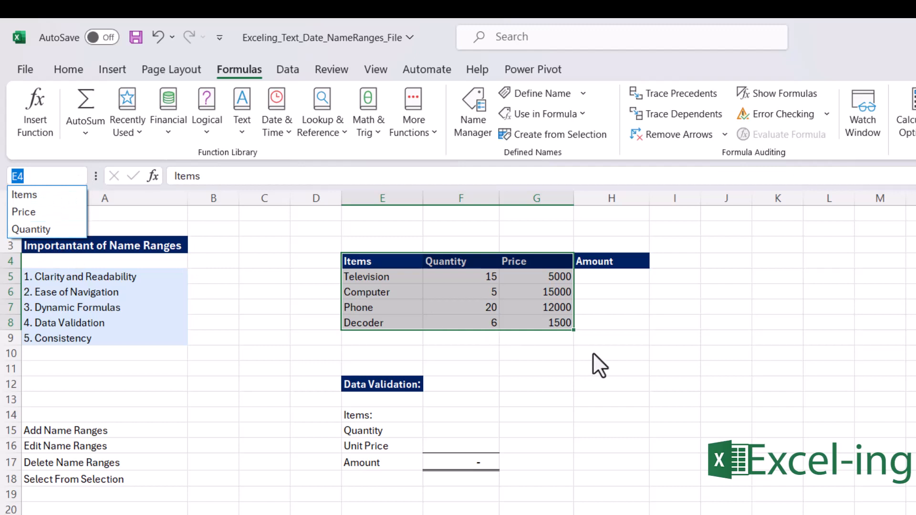
pyautogui.click(534, 347)
pyautogui.click(542, 353)
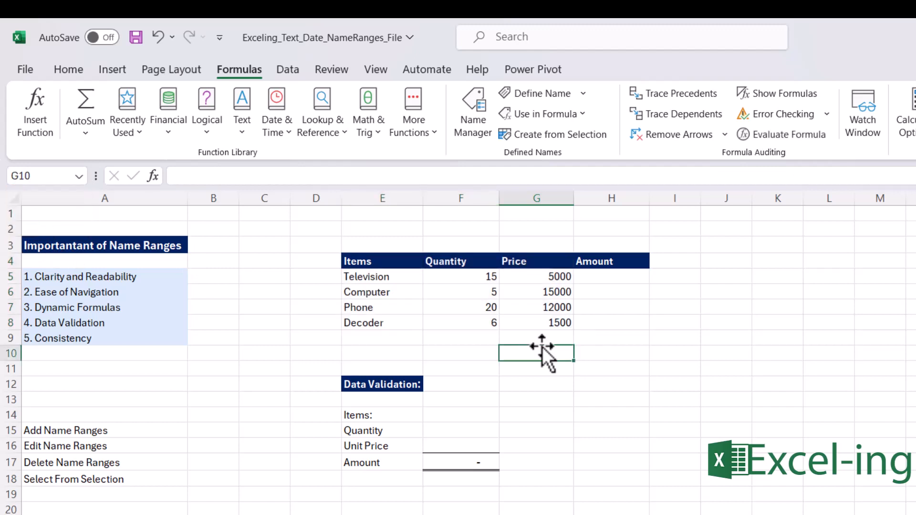
# Step: Calculate the Amount column from H5 with the named-range formula =Quantity*Price
pyautogui.click(607, 279)
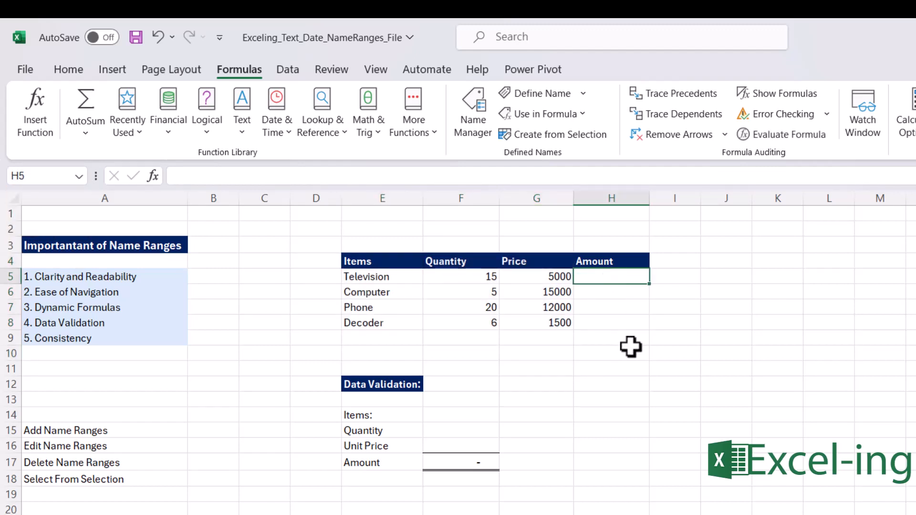
pyautogui.write('=')
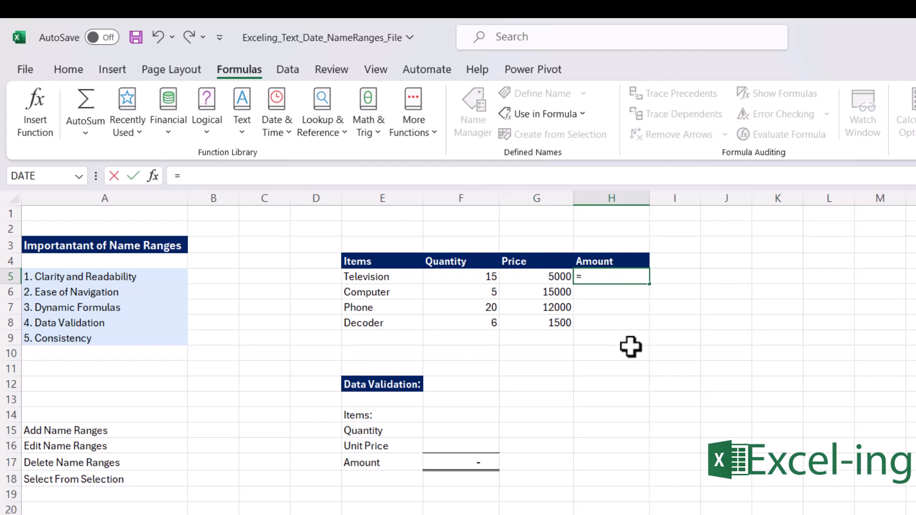
pyautogui.write('qu')
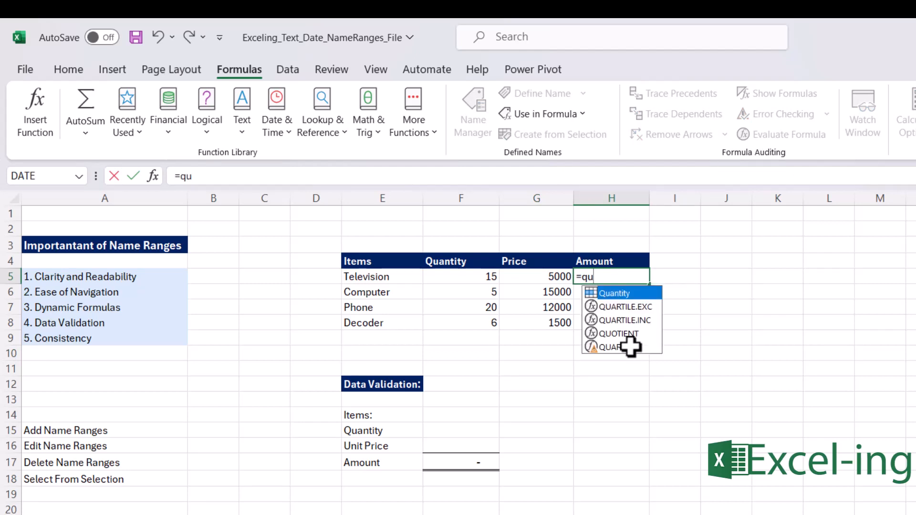
pyautogui.press('Tab')
pyautogui.write('*')
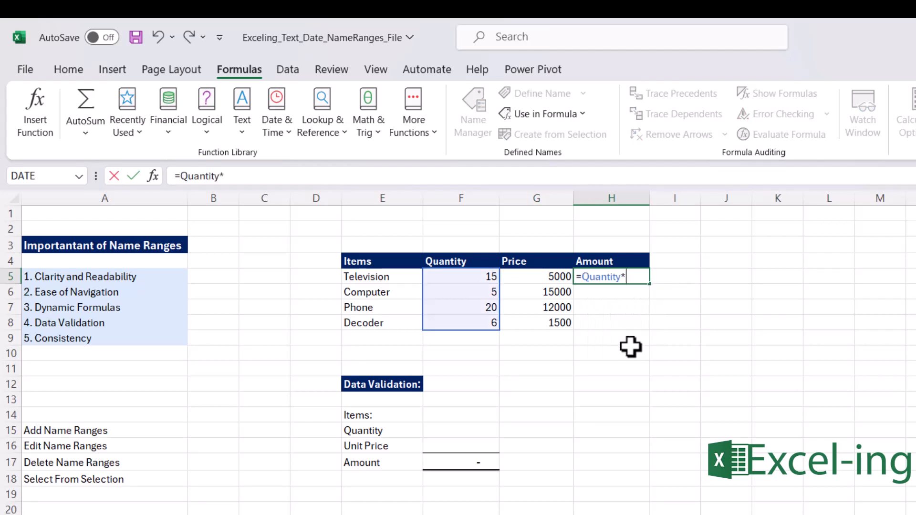
pyautogui.write('price')
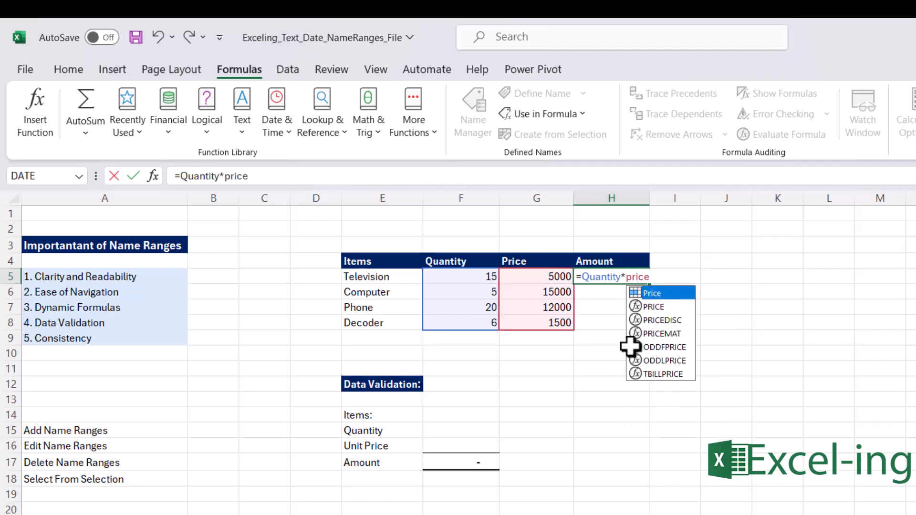
pyautogui.press('Tab')
pyautogui.press('Return')
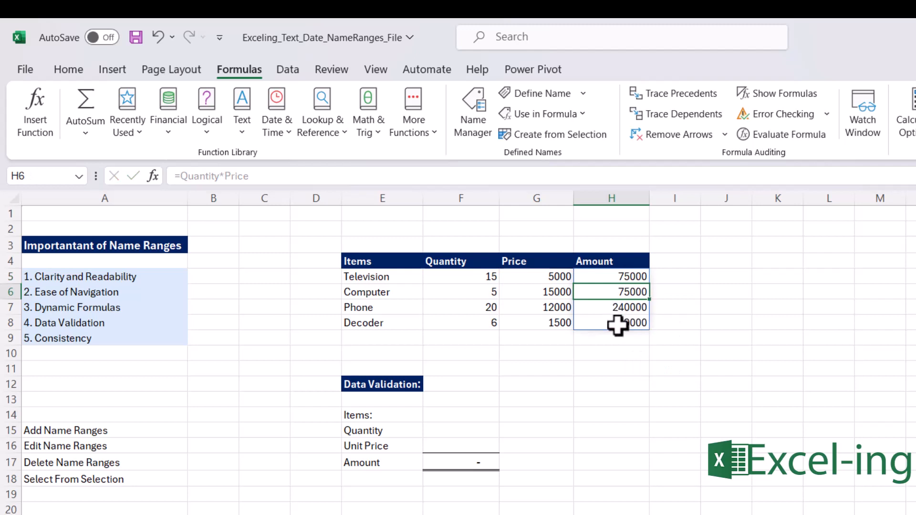
pyautogui.click(528, 372)
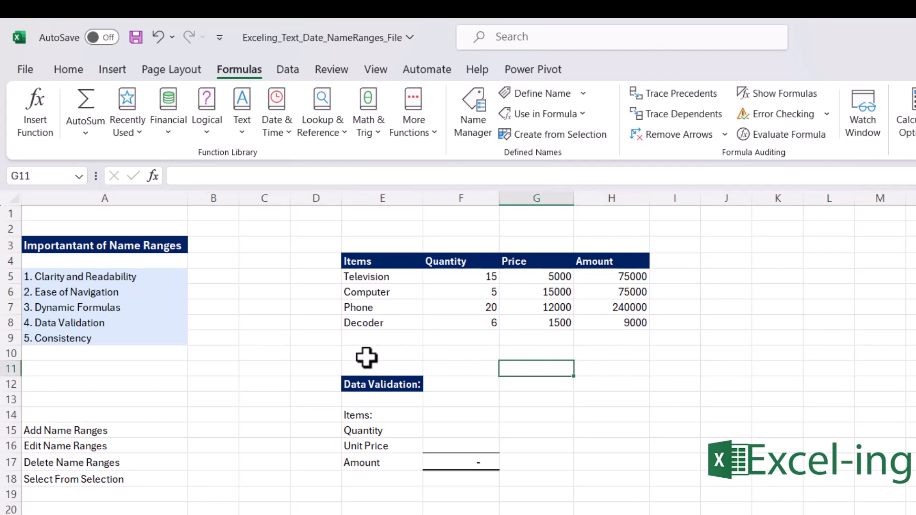
# Step: Edit the Items named range, renaming it Items2 and pointing it to A15:A18
pyautogui.click(373, 277)
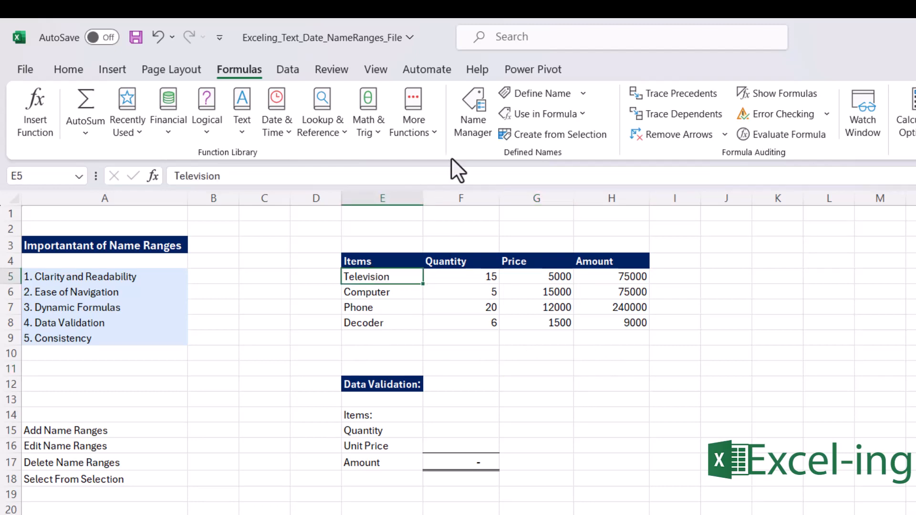
pyautogui.click(483, 102)
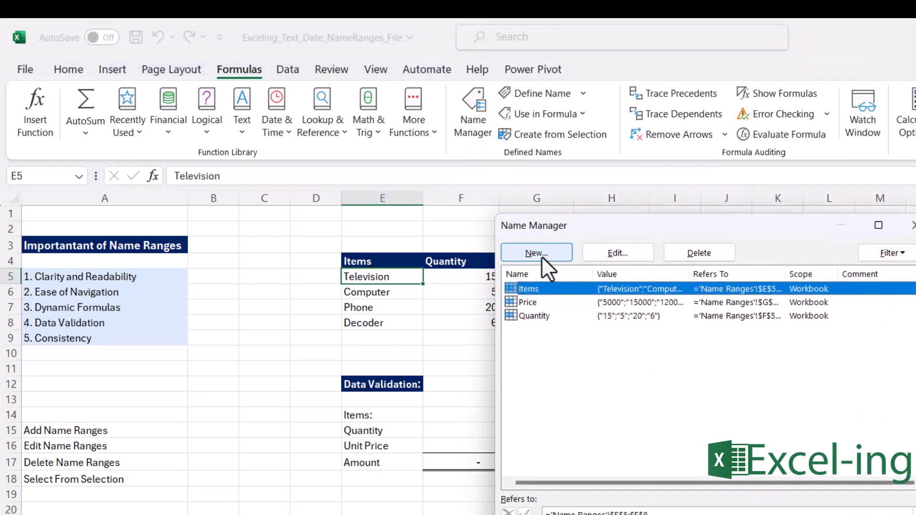
pyautogui.click(617, 253)
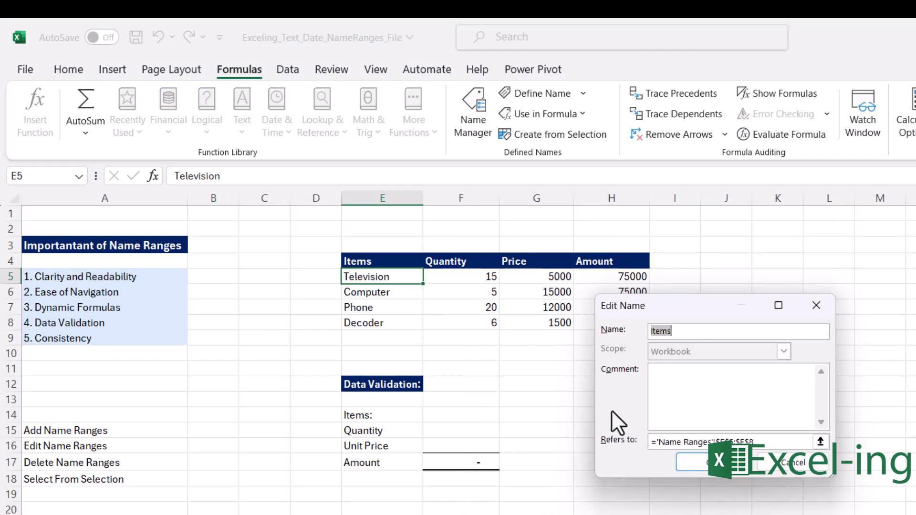
pyautogui.click(685, 333)
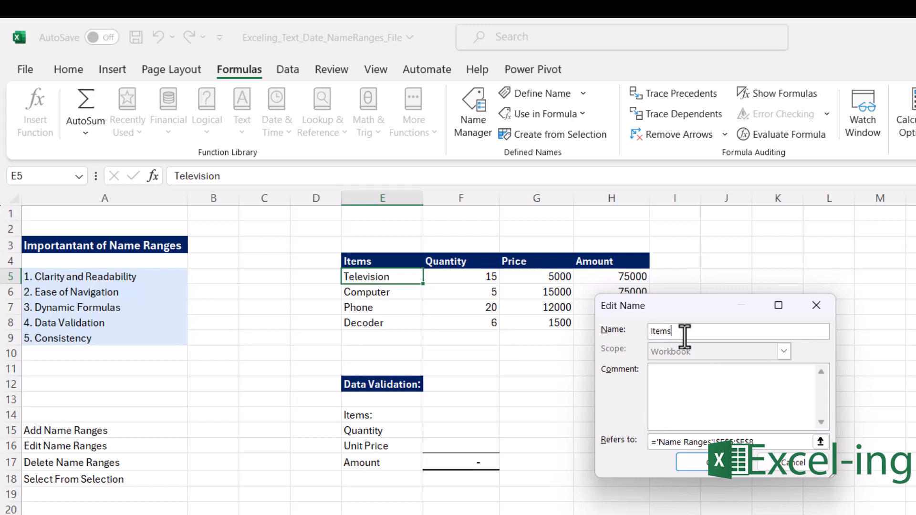
pyautogui.write('2')
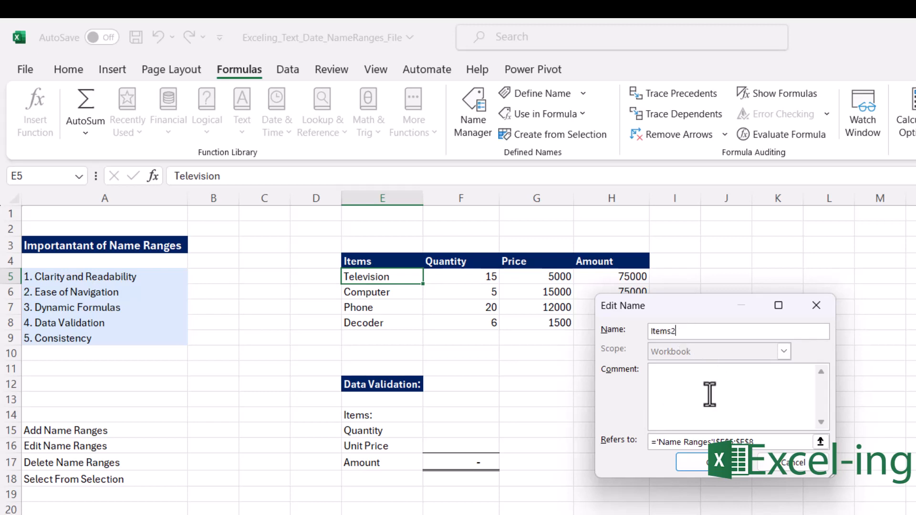
pyautogui.click(820, 442)
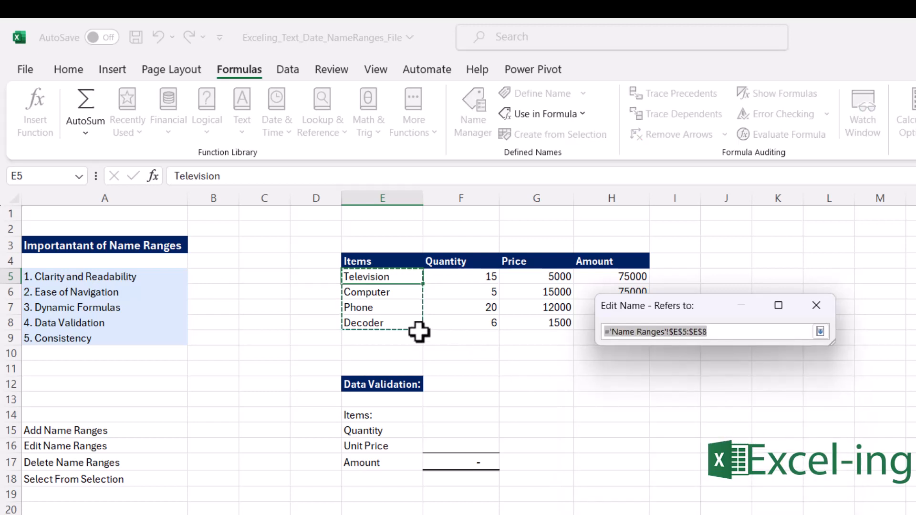
pyautogui.moveTo(59, 430); pyautogui.dragTo(56, 479)
pyautogui.click(820, 332)
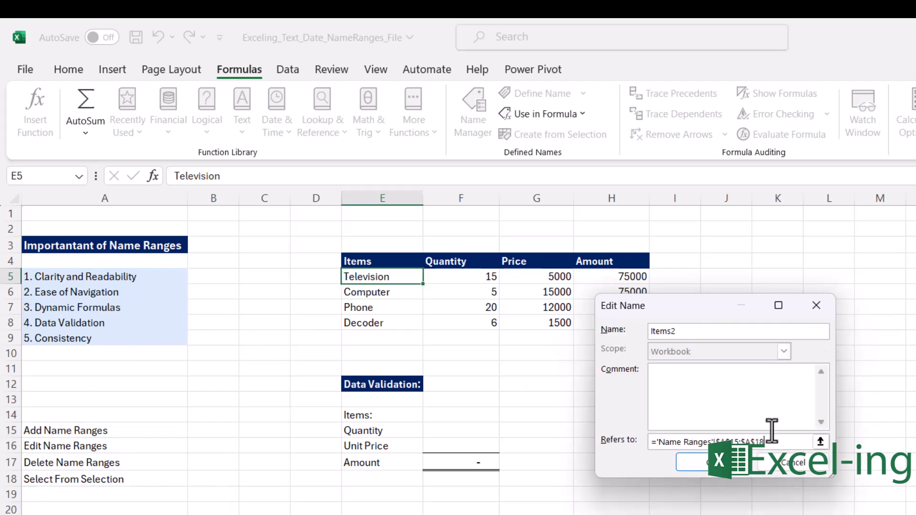
pyautogui.click(692, 461)
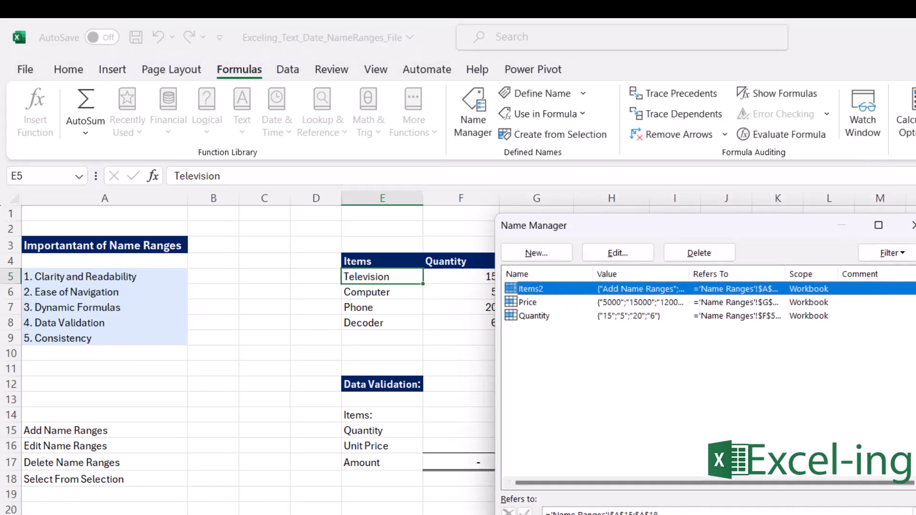
pyautogui.click(879, 514)
# Step: Test the edited name by entering =Items2 in I21, and clear the spilled list from the sheet
pyautogui.click(675, 514)
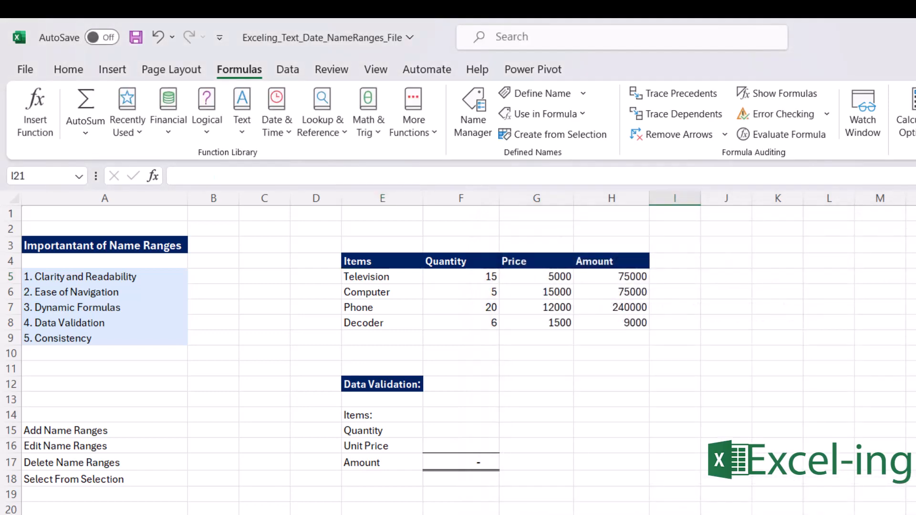
pyautogui.write('=item')
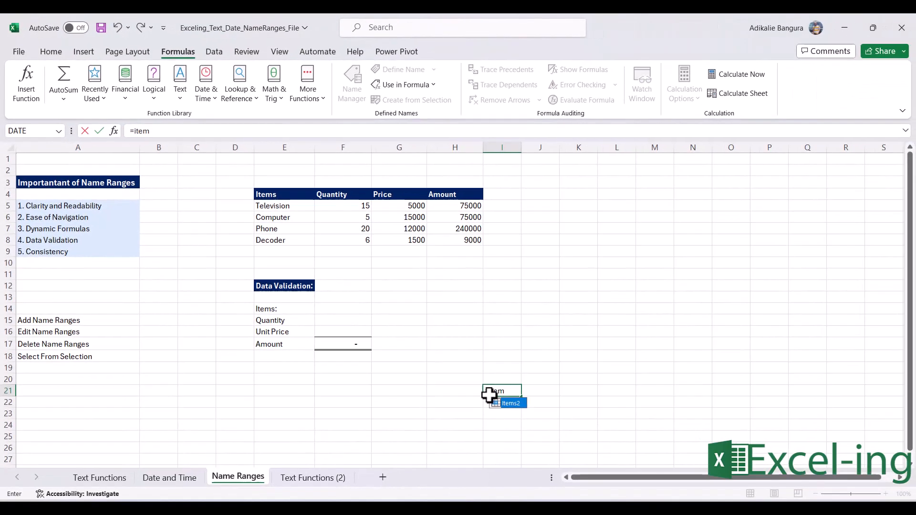
pyautogui.press('Tab')
pyautogui.moveTo(636, 489)
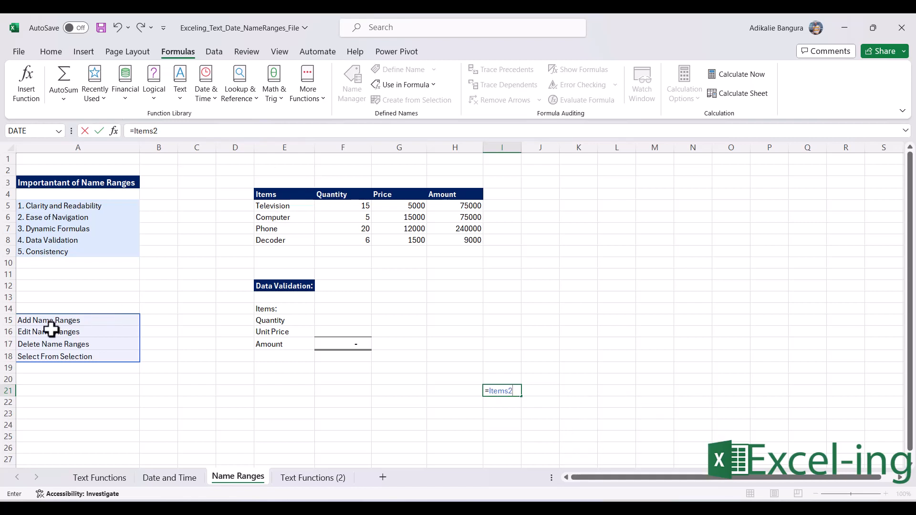
pyautogui.press('Return')
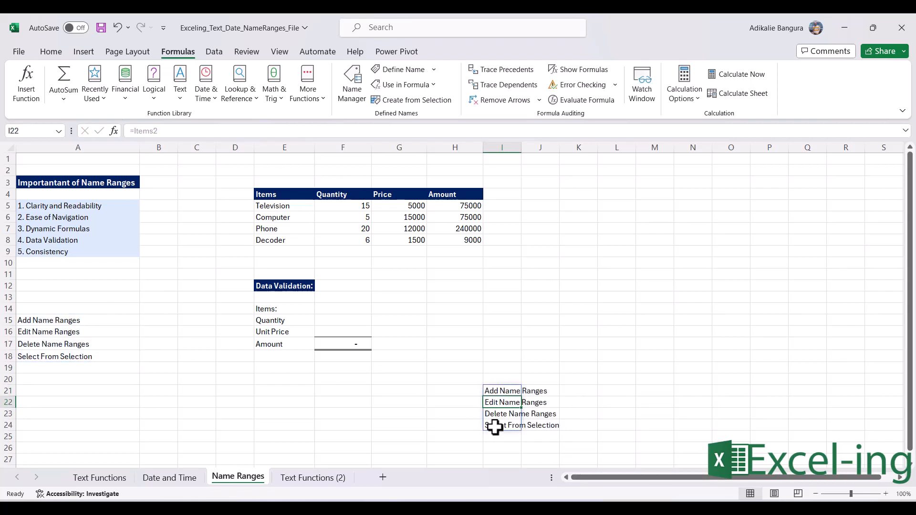
pyautogui.moveTo(492, 368); pyautogui.dragTo(563, 439)
pyautogui.press('Delete')
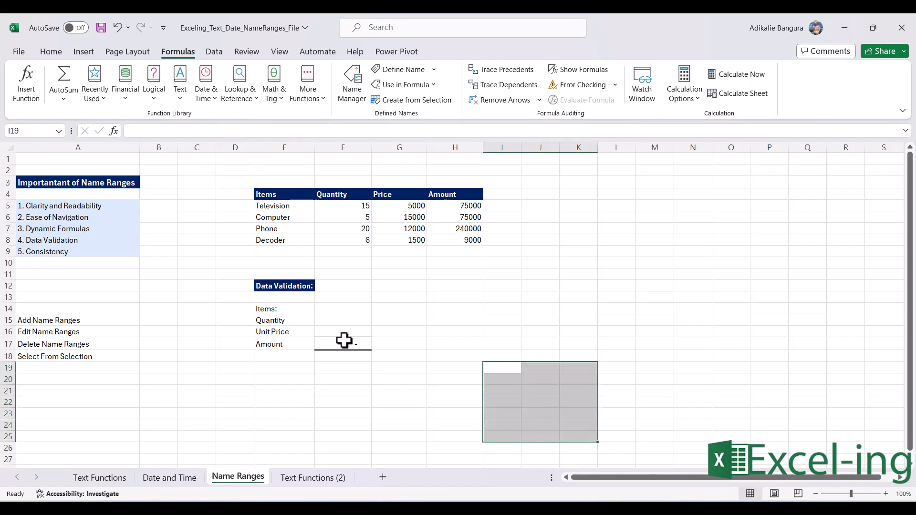
# Step: Delete the Items2 named range from the workbook's defined names
pyautogui.click(328, 232)
pyautogui.click(354, 93)
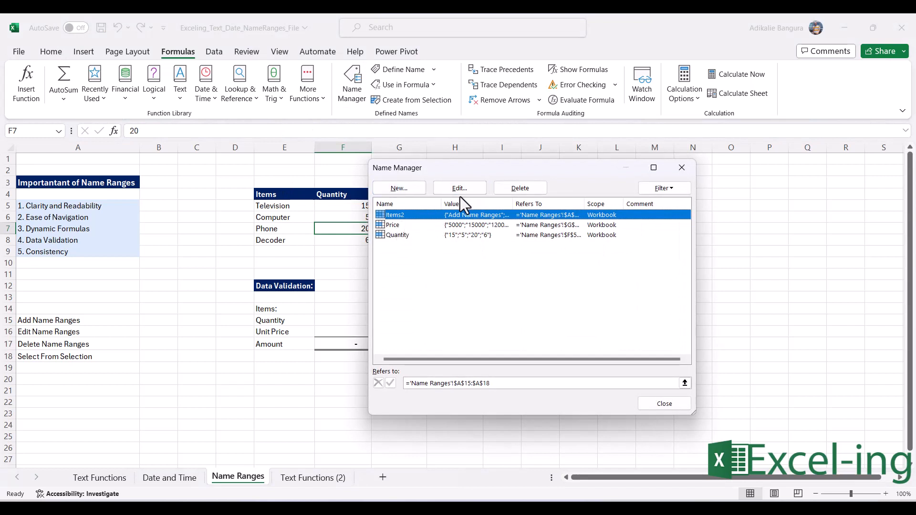
pyautogui.click(517, 188)
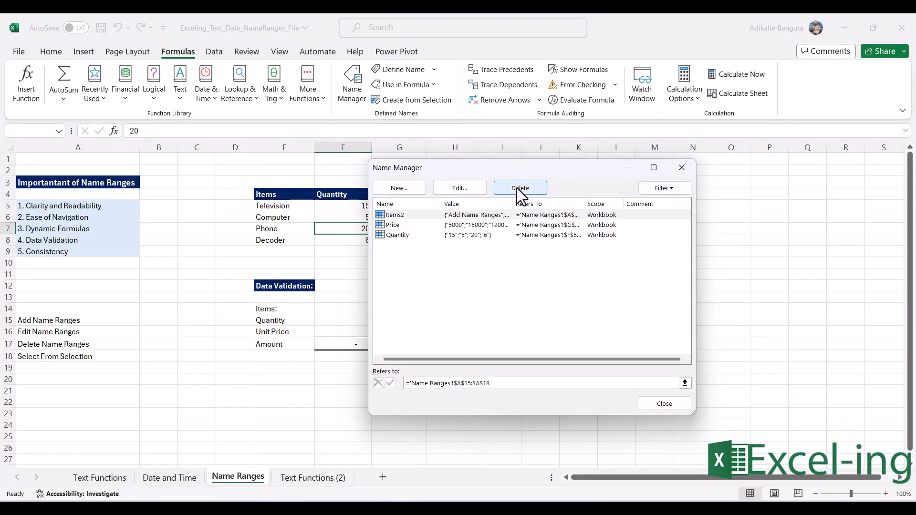
pyautogui.click(440, 296)
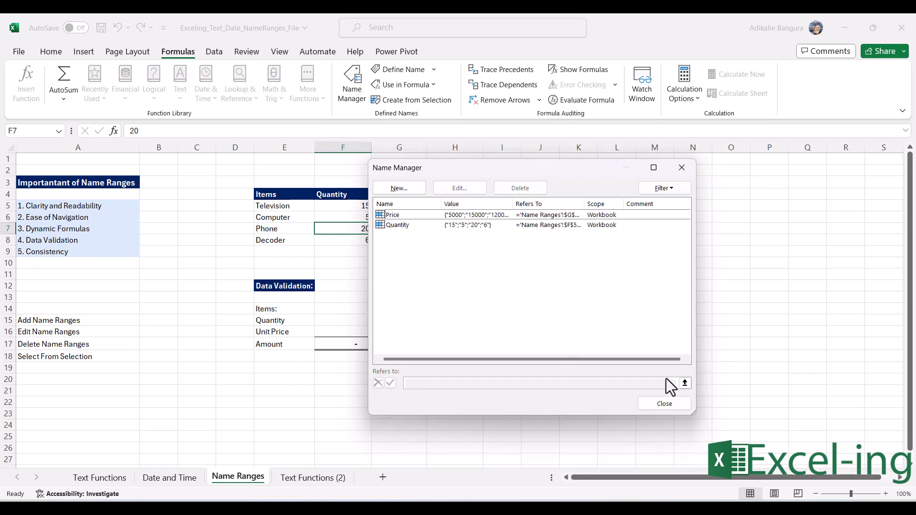
pyautogui.click(673, 404)
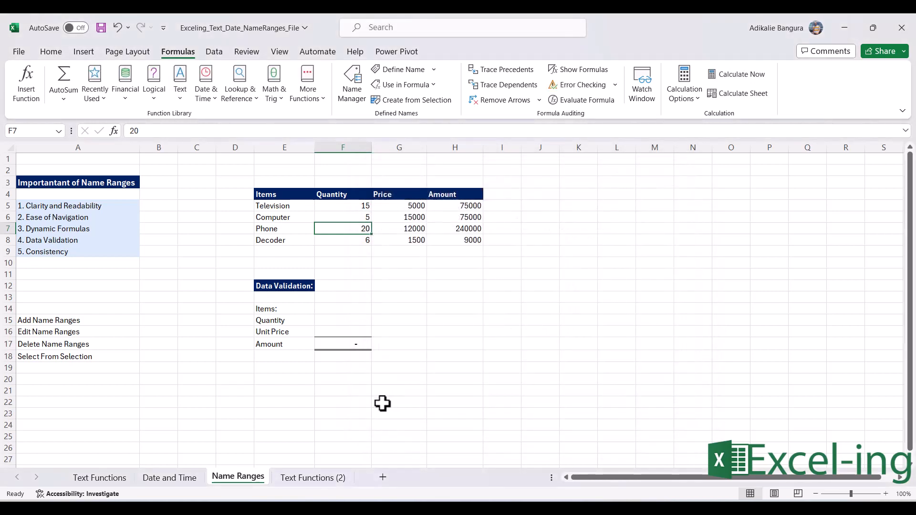
# Step: From the Text Functions sheet, jump to the Quantity named range
pyautogui.click(99, 483)
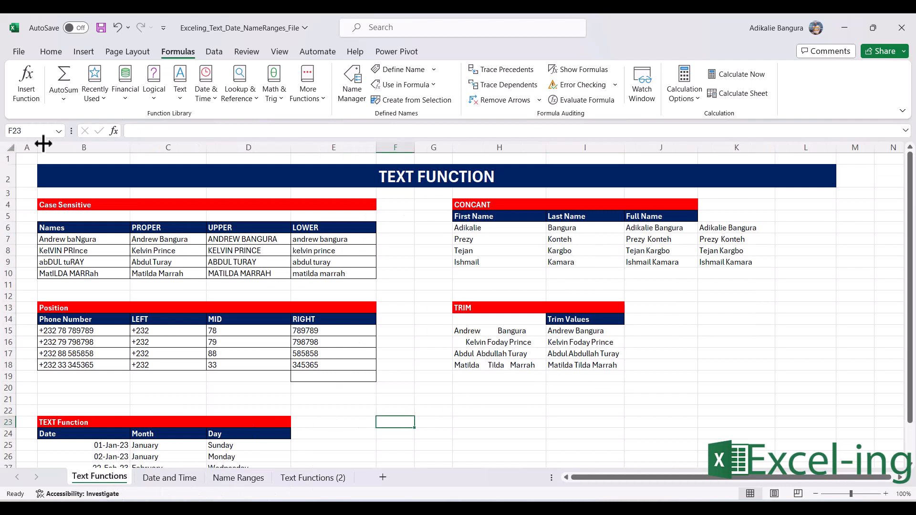
pyautogui.click(59, 131)
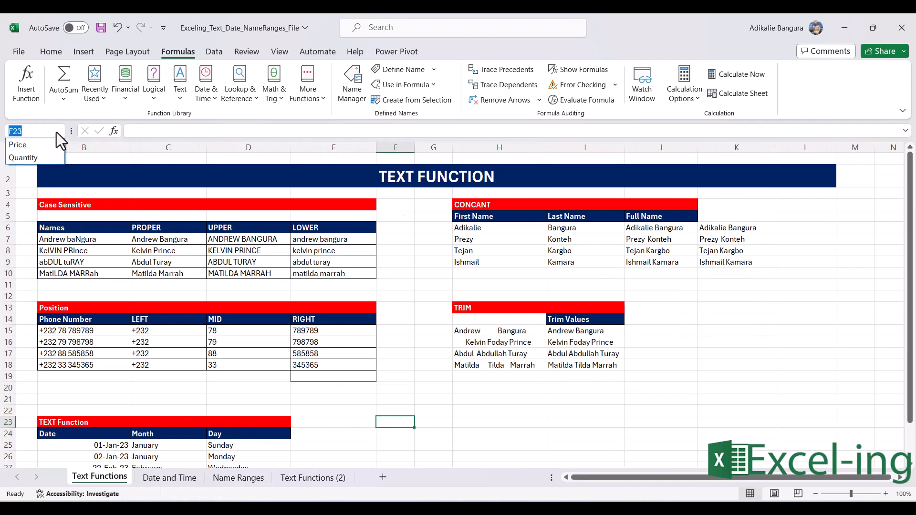
pyautogui.click(32, 153)
pyautogui.click(388, 296)
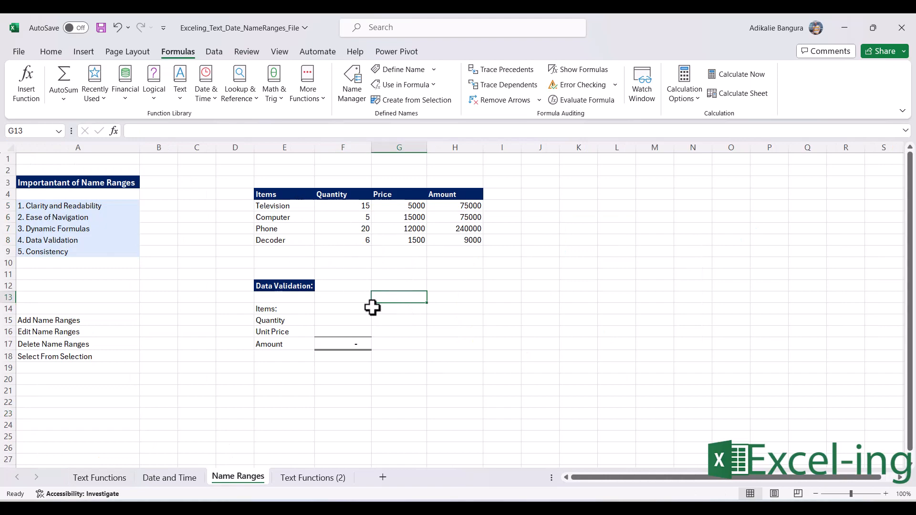
pyautogui.click(339, 307)
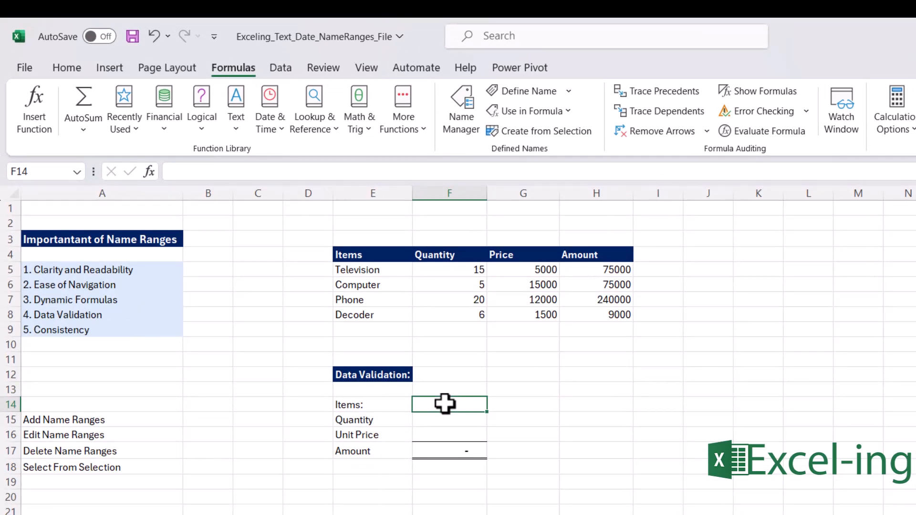
pyautogui.click(67, 67)
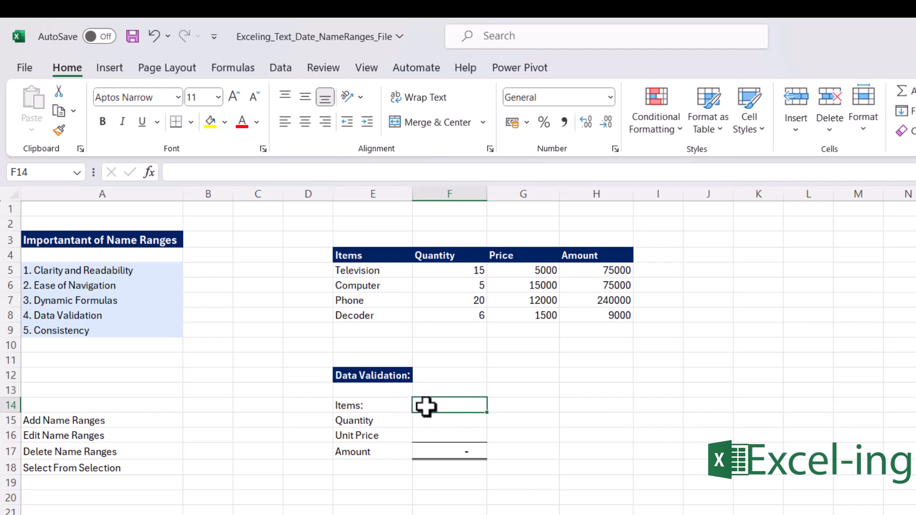
pyautogui.click(280, 68)
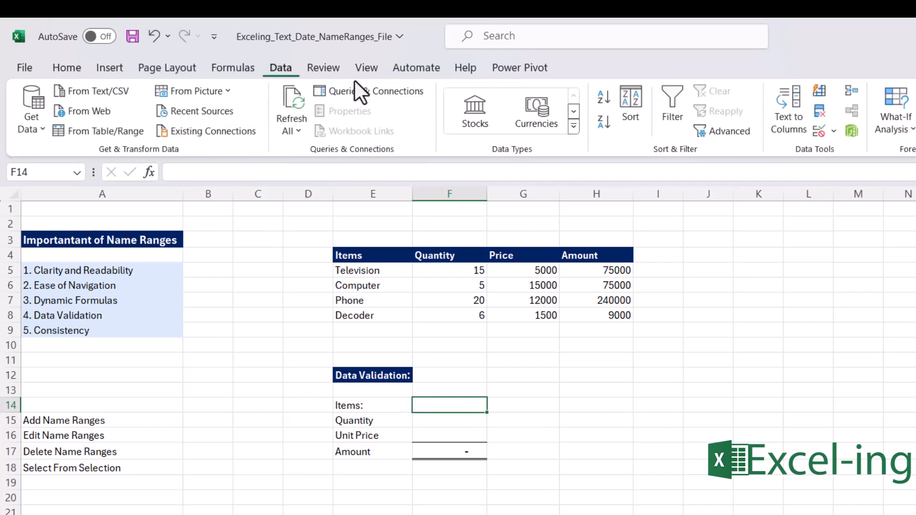
pyautogui.click(833, 133)
pyautogui.click(833, 160)
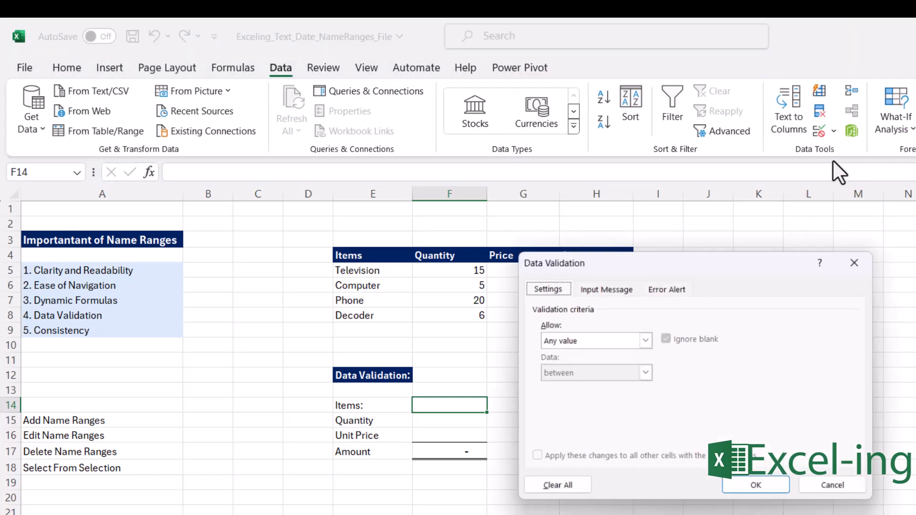
pyautogui.click(646, 342)
pyautogui.click(596, 387)
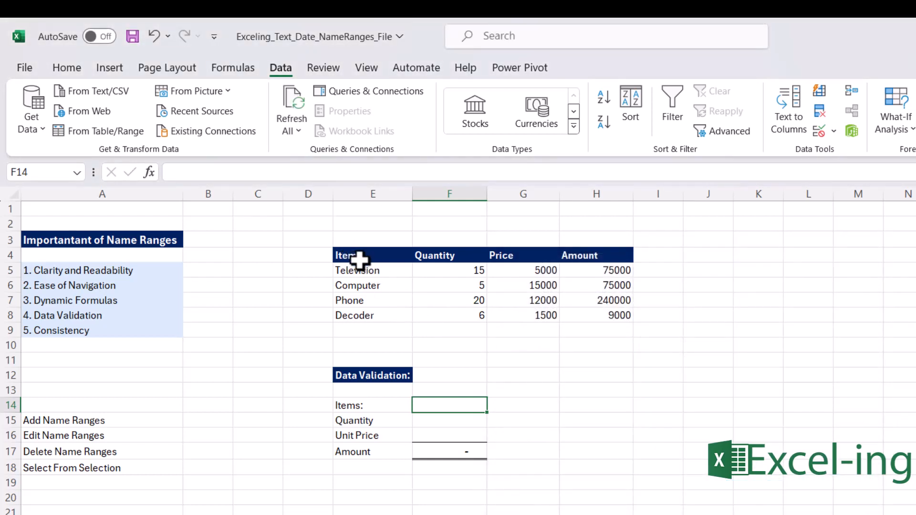
# Step: Define a workbook-scoped name Items for the range E4:E8
pyautogui.moveTo(360, 258); pyautogui.dragTo(363, 313)
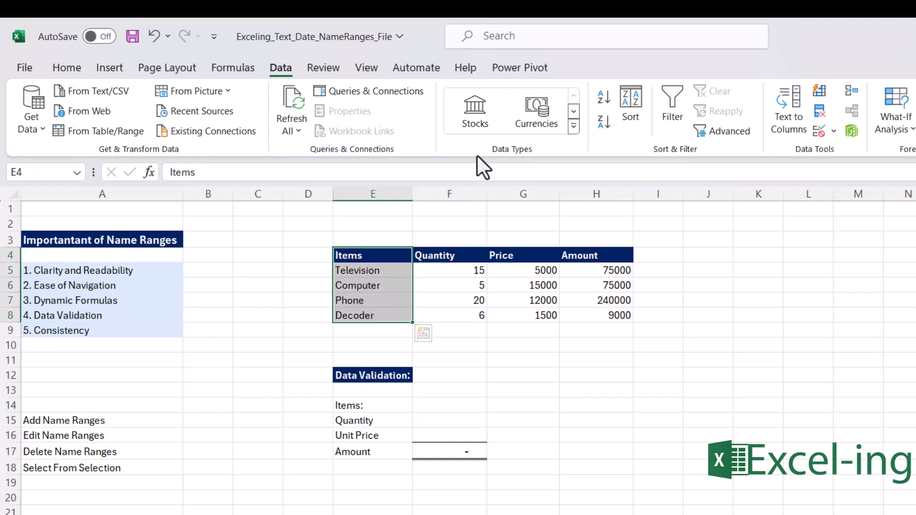
pyautogui.click(233, 68)
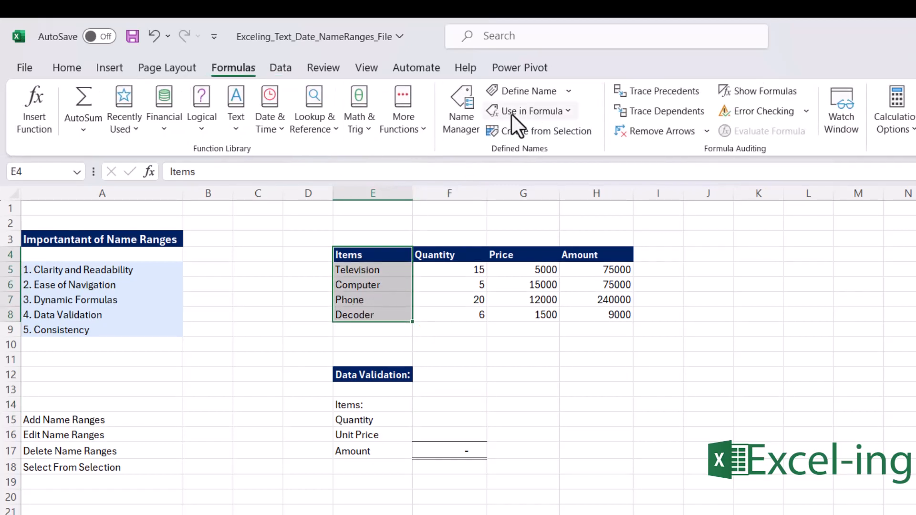
pyautogui.click(519, 91)
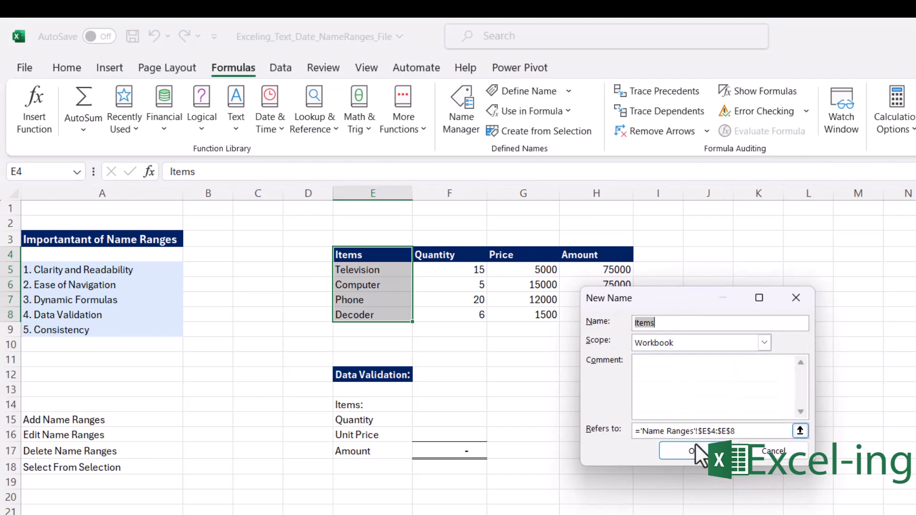
pyautogui.click(700, 456)
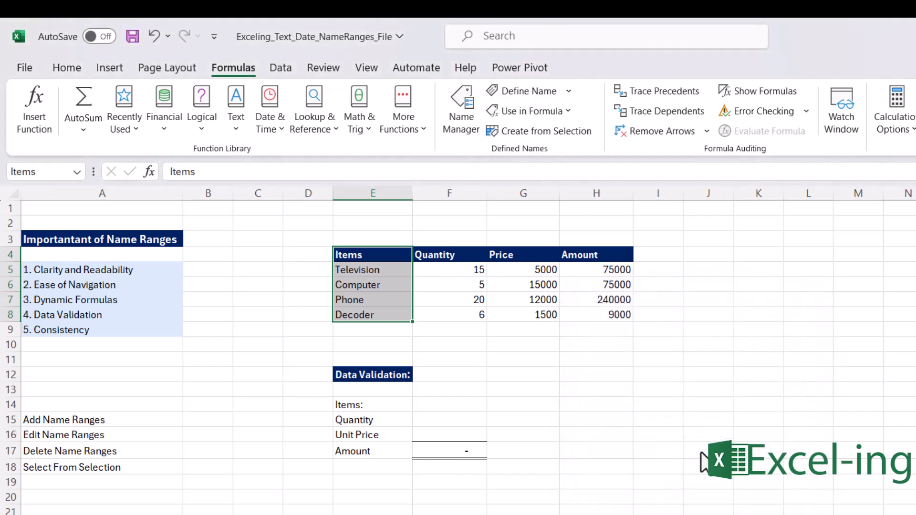
# Step: Start a data validation rule on cell F14, beside the Items label, that allows a List
pyautogui.click(462, 407)
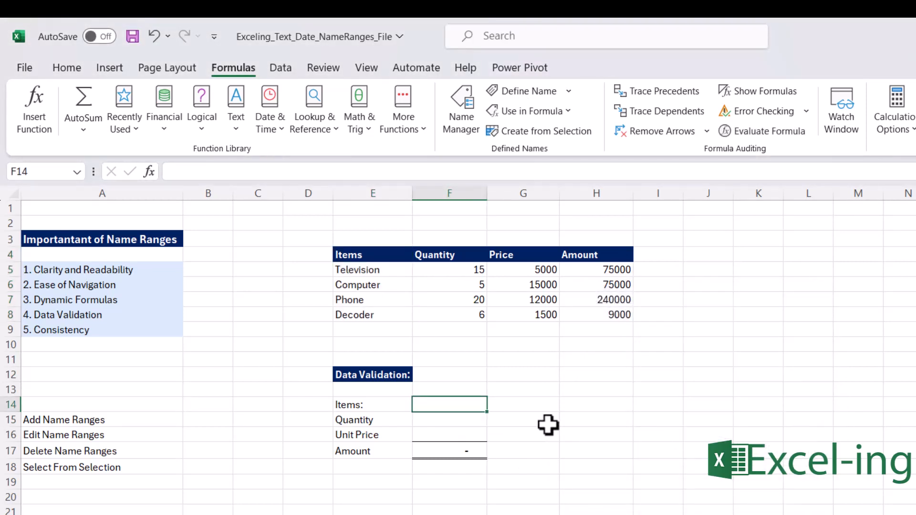
pyautogui.click(280, 67)
pyautogui.click(833, 129)
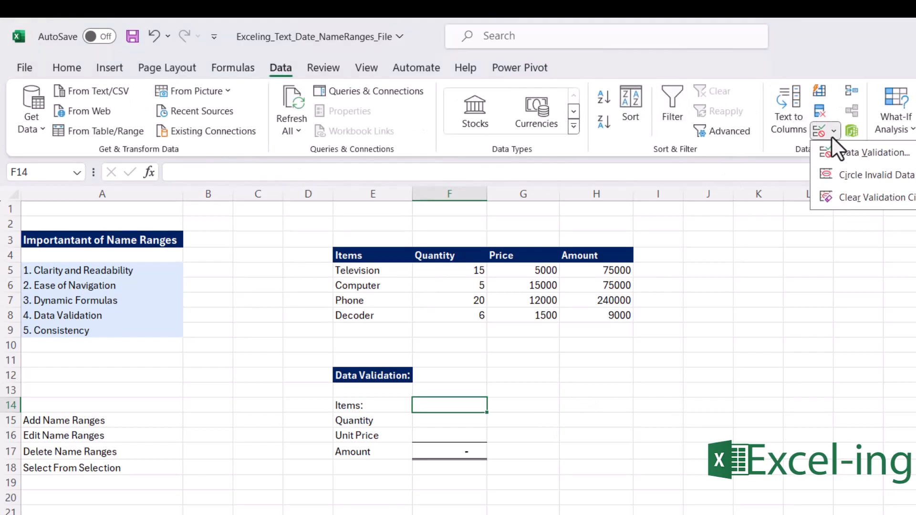
pyautogui.click(850, 154)
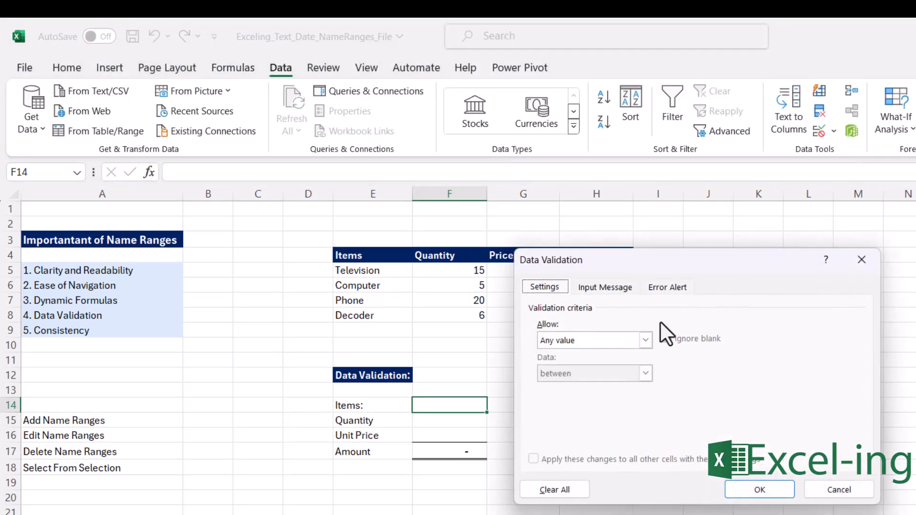
pyautogui.moveTo(674, 266); pyautogui.dragTo(876, 237)
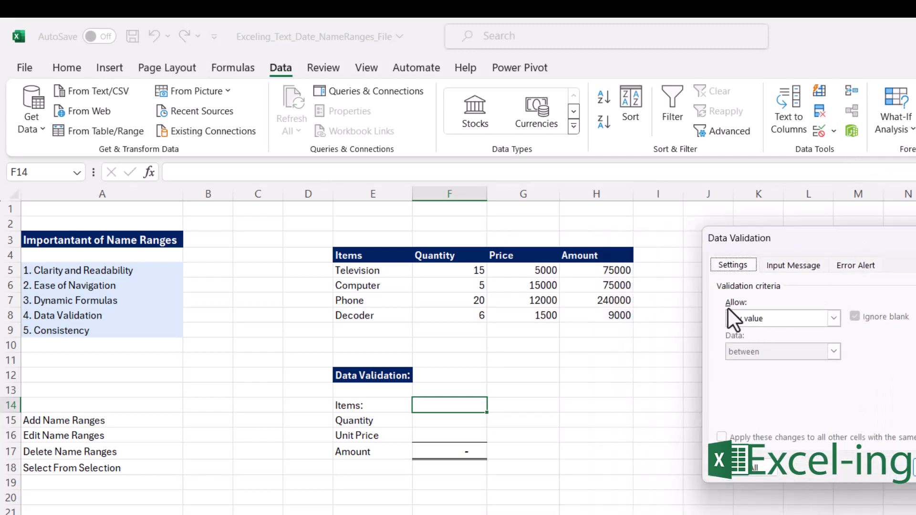
pyautogui.click(833, 318)
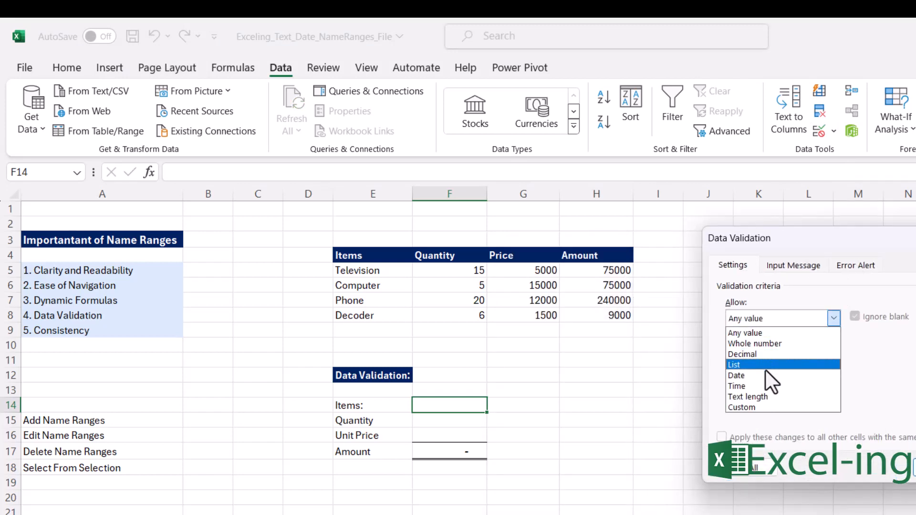
pyautogui.click(765, 366)
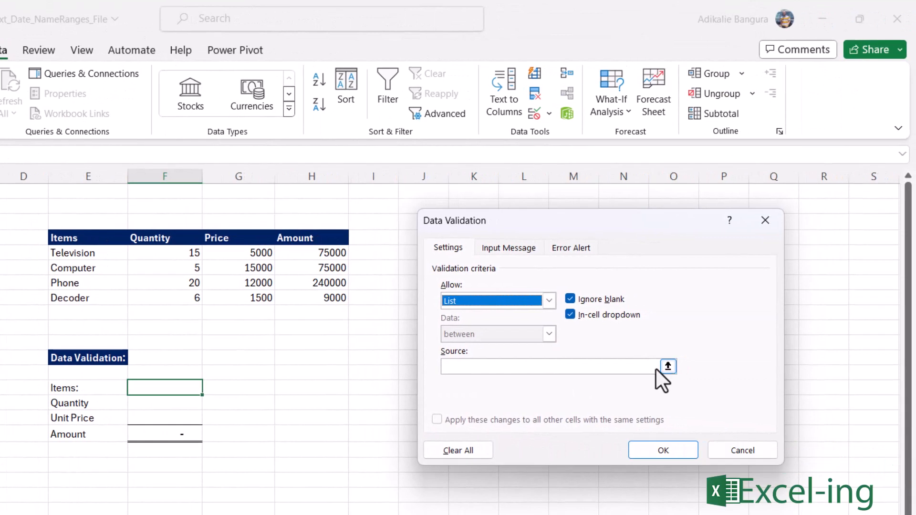
# Step: Use =items as the validation list's source and choose Phone from the dropdown in F14
pyautogui.click(556, 367)
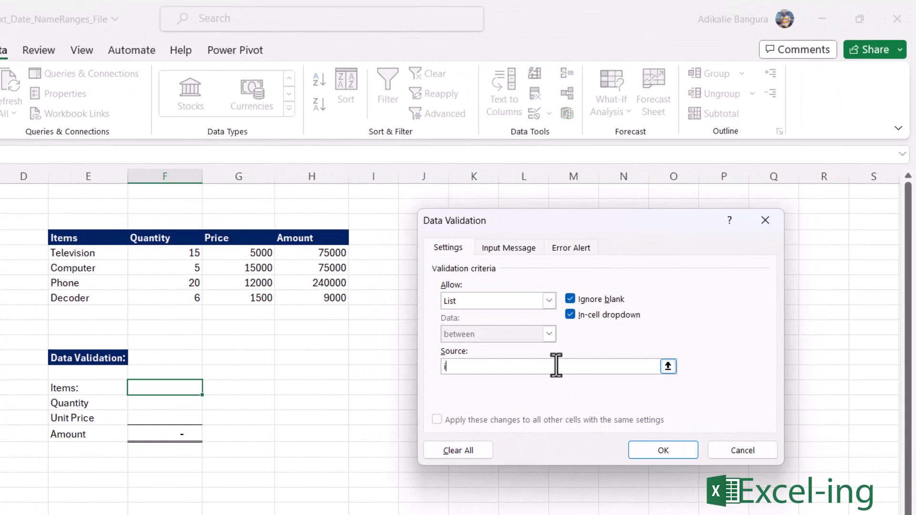
pyautogui.write('items')
pyautogui.click(443, 366)
pyautogui.write('=')
pyautogui.click(657, 451)
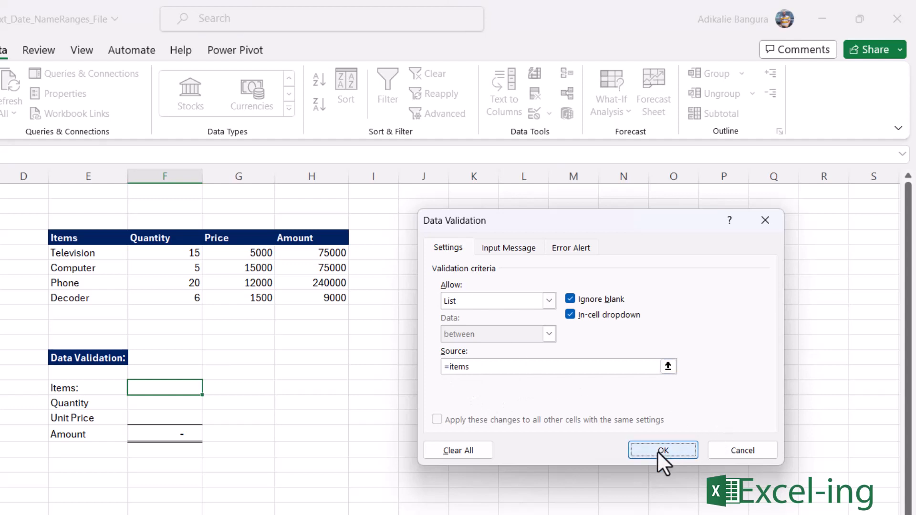
pyautogui.click(208, 387)
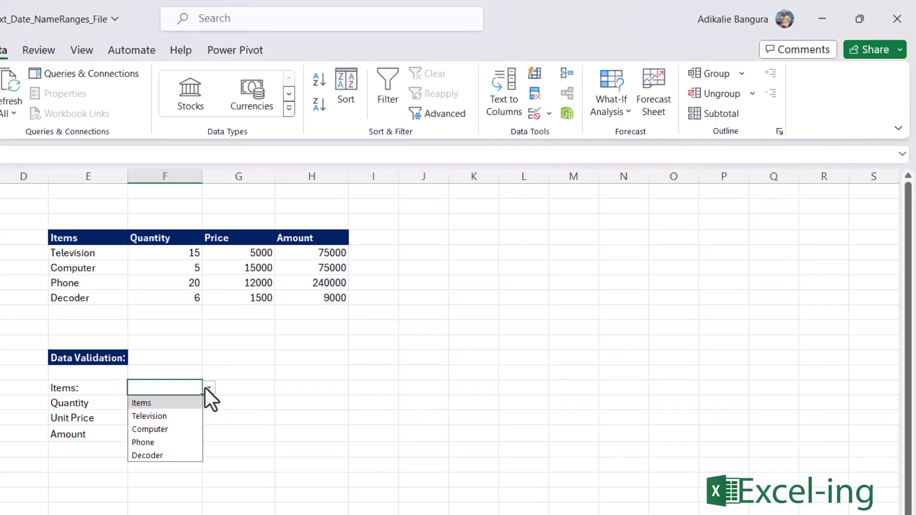
pyautogui.click(164, 417)
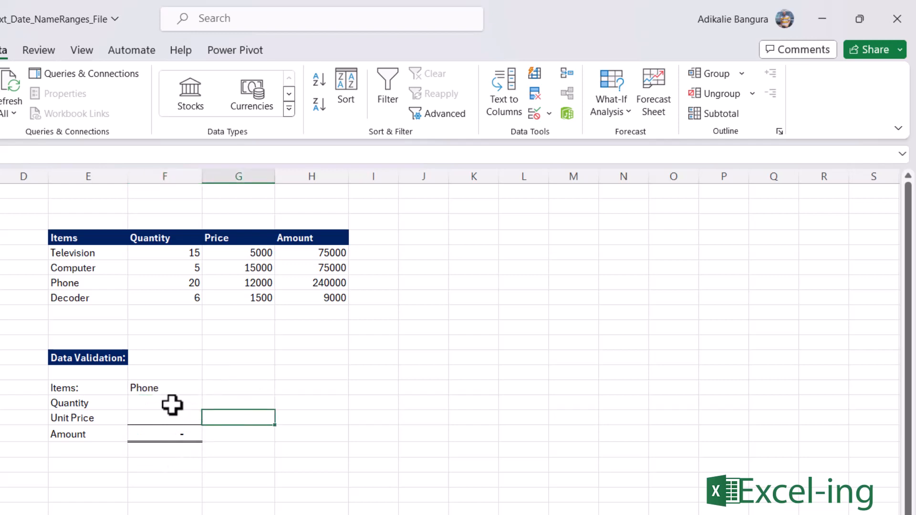
pyautogui.click(172, 404)
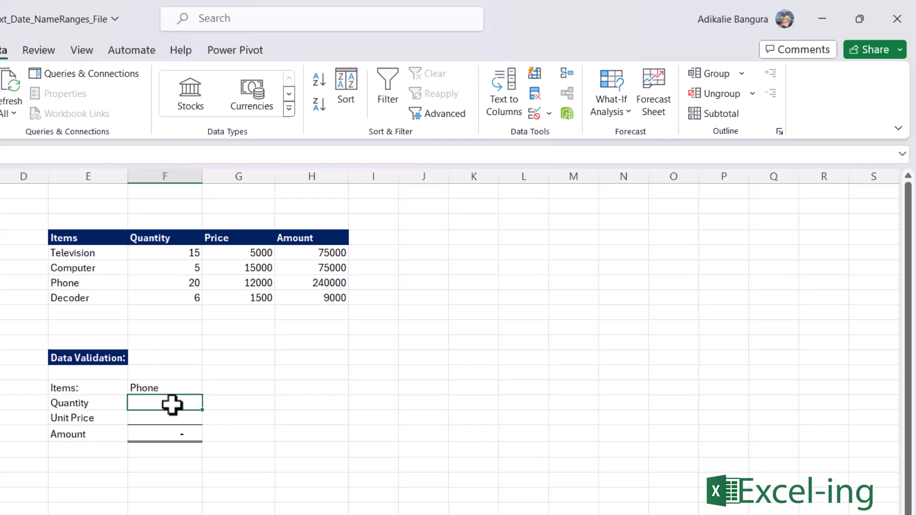
pyautogui.write('=vlo')
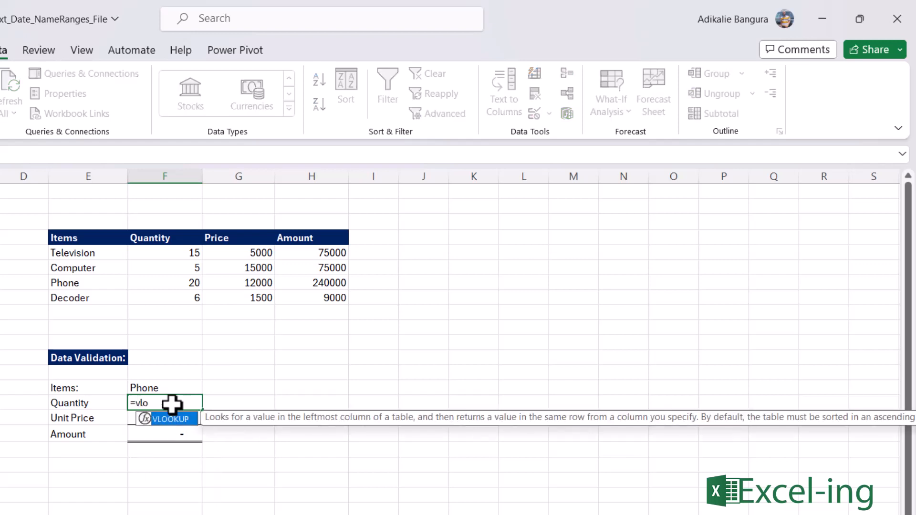
pyautogui.press('Tab')
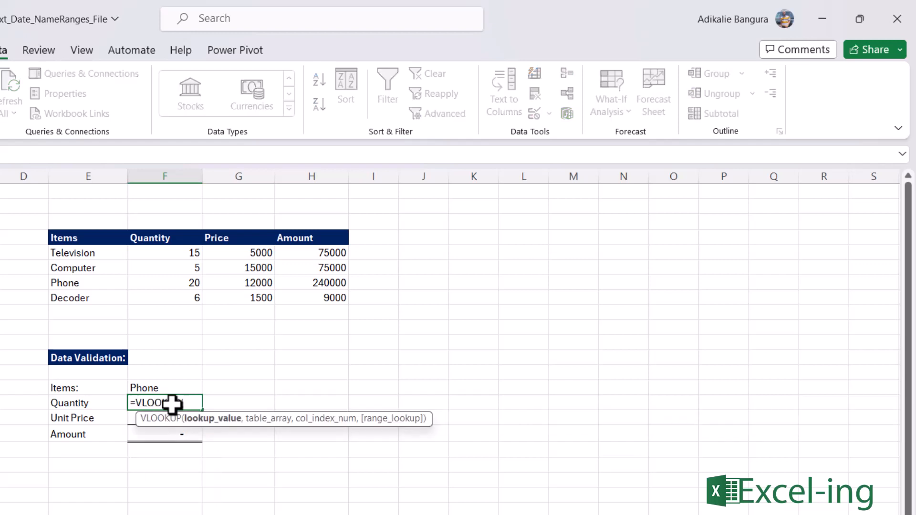
pyautogui.press('Up')
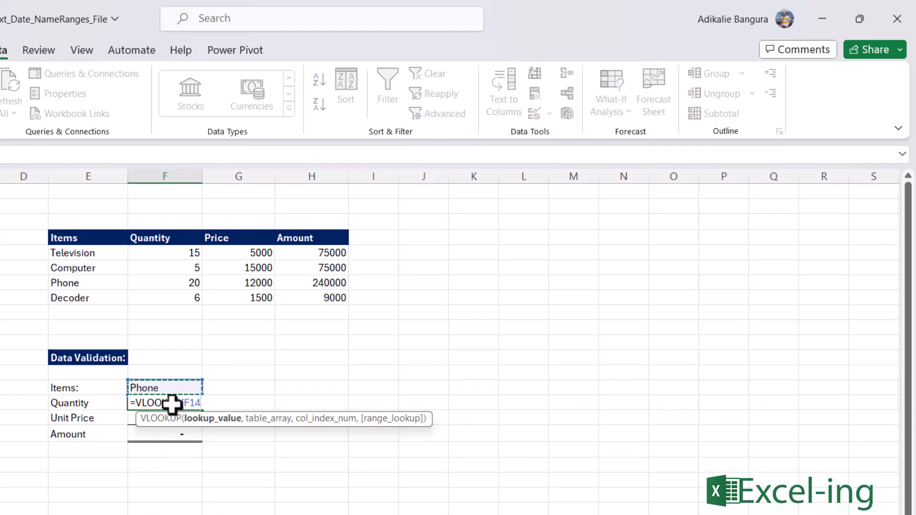
pyautogui.write(',')
pyautogui.press('Up')
pyautogui.press('Up')
pyautogui.press('Up')
pyautogui.press('Up')
pyautogui.press('Up')
pyautogui.press('Up')
pyautogui.press('Up')
pyautogui.press('Up')
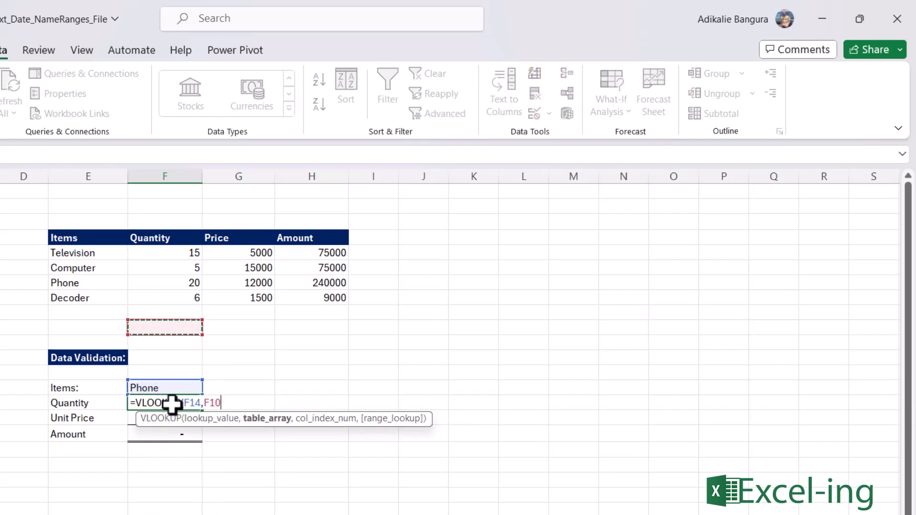
pyautogui.press('Up')
pyautogui.press('Escape')
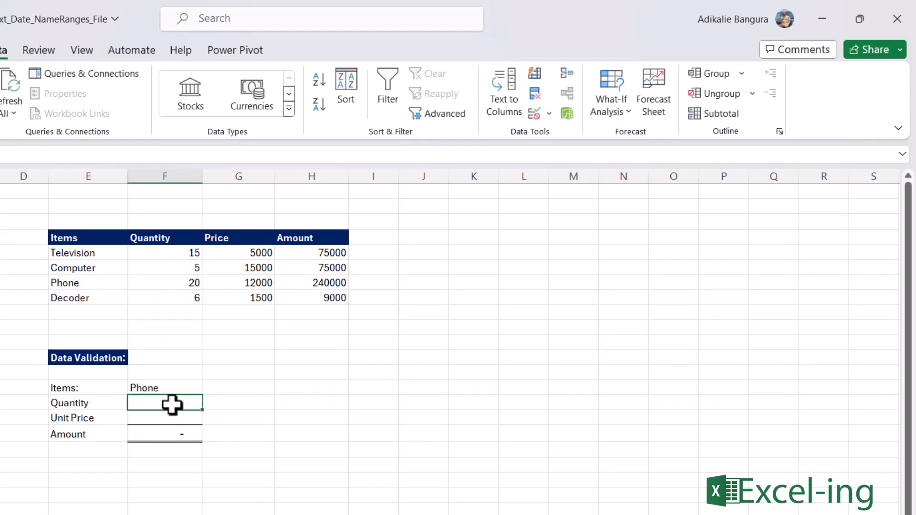
pyautogui.click(217, 377)
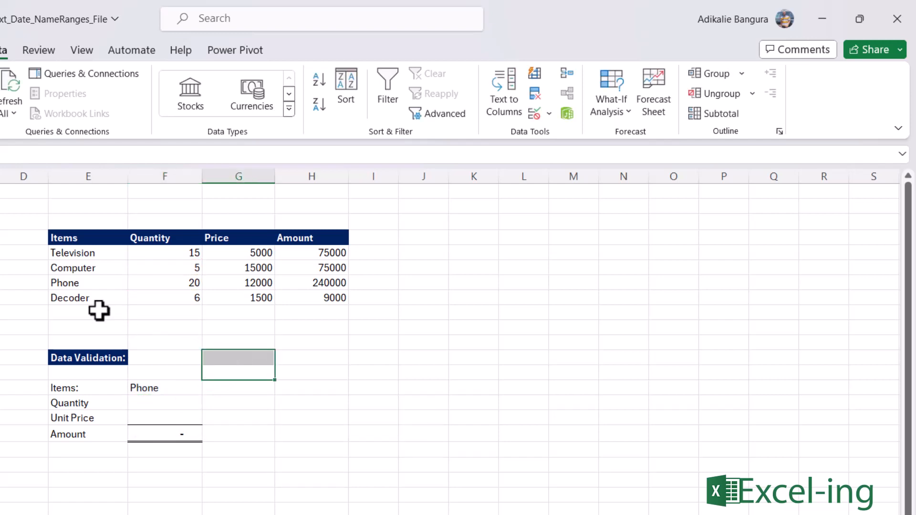
# Step: Define a workbook-scoped name list for the range E5:G8 of the items table
pyautogui.moveTo(60, 257); pyautogui.dragTo(251, 302)
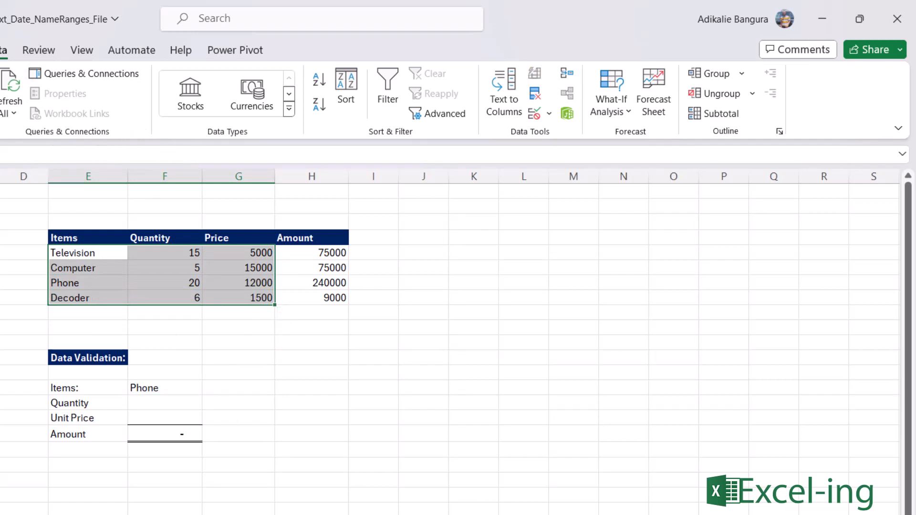
pyautogui.click(0, 50)
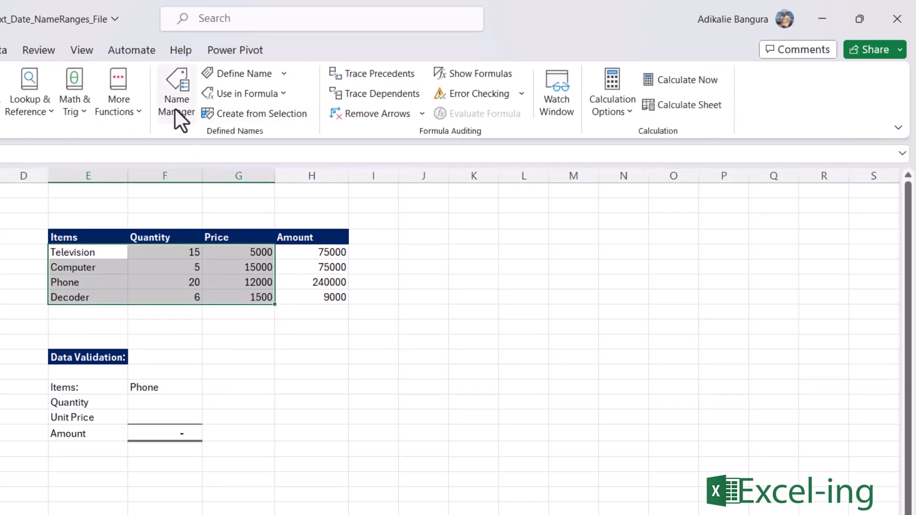
pyautogui.click(239, 76)
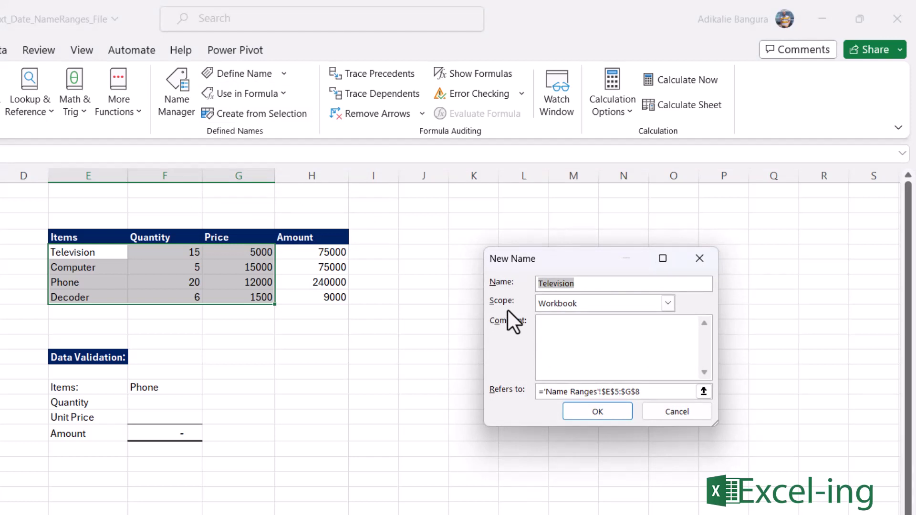
pyautogui.write('list')
pyautogui.click(596, 413)
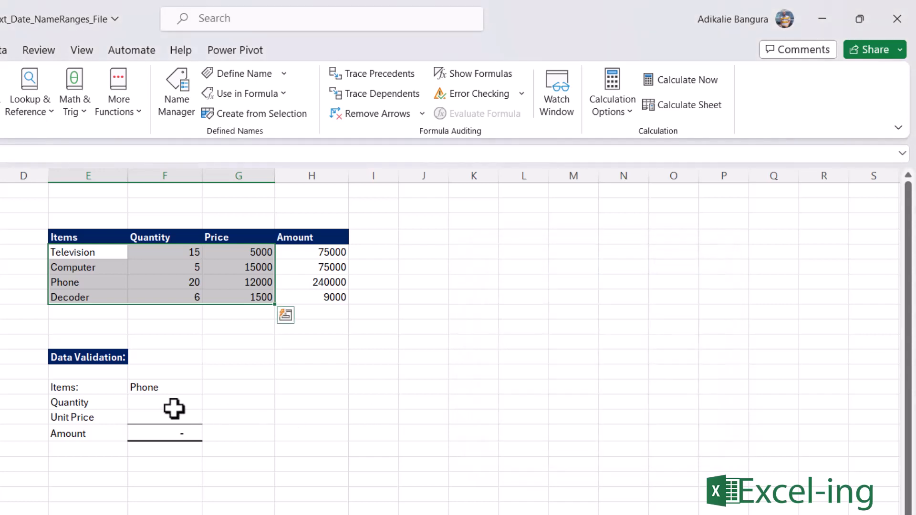
# Step: Enter =VLOOKUP(F14,list,2,FALSE) in F15 to return the selected item's quantity
pyautogui.doubleClick(157, 404)
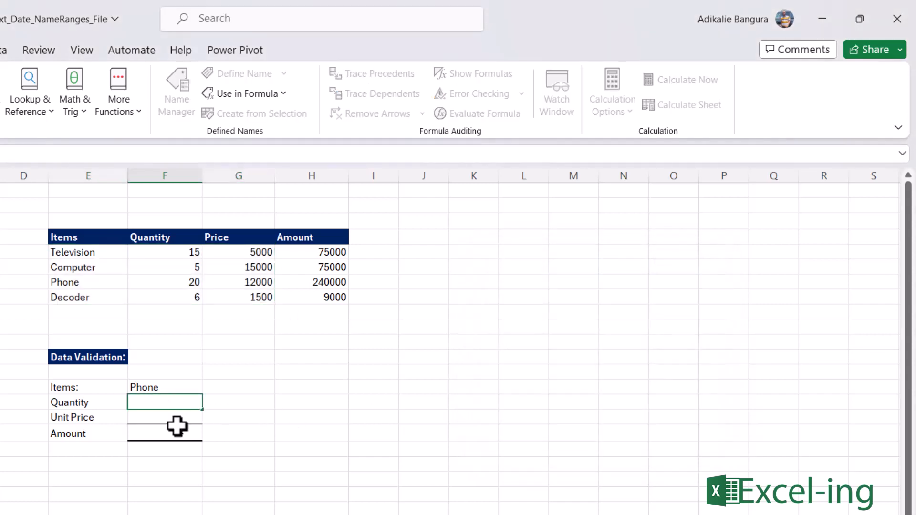
pyautogui.write('=vlo')
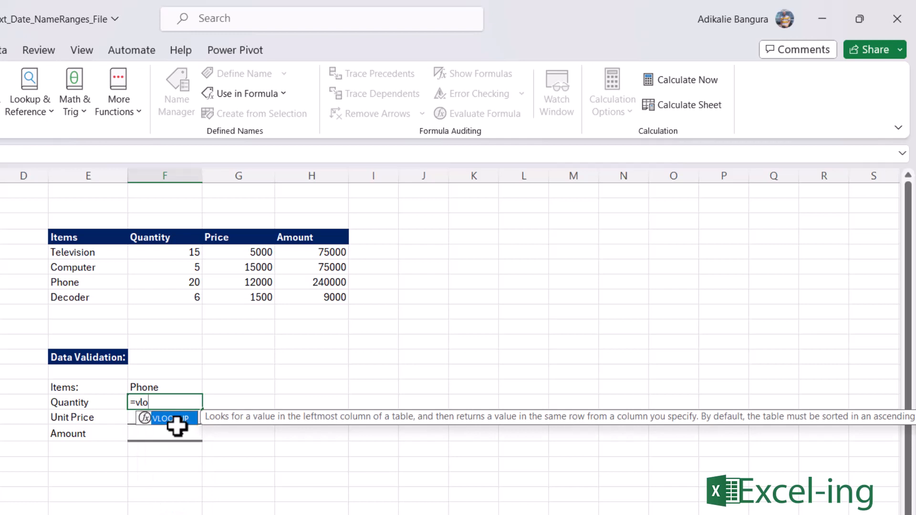
pyautogui.press('Tab')
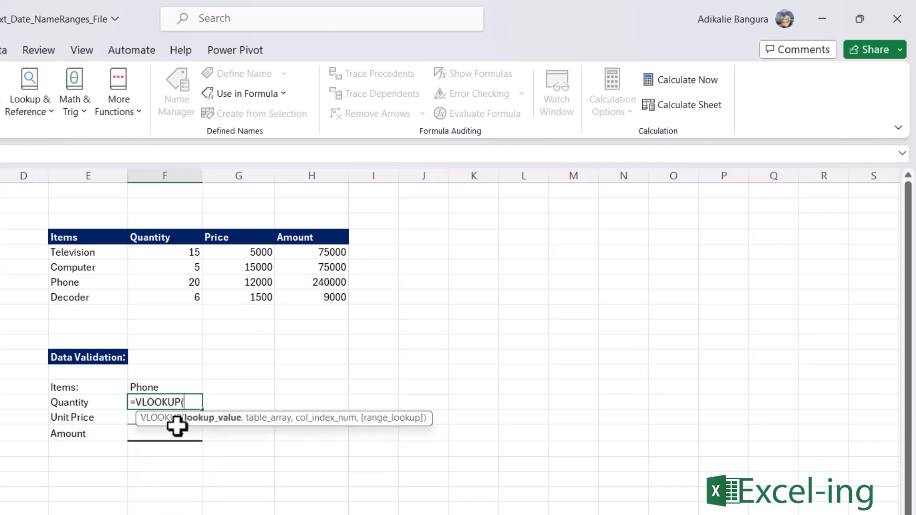
pyautogui.press('Home')
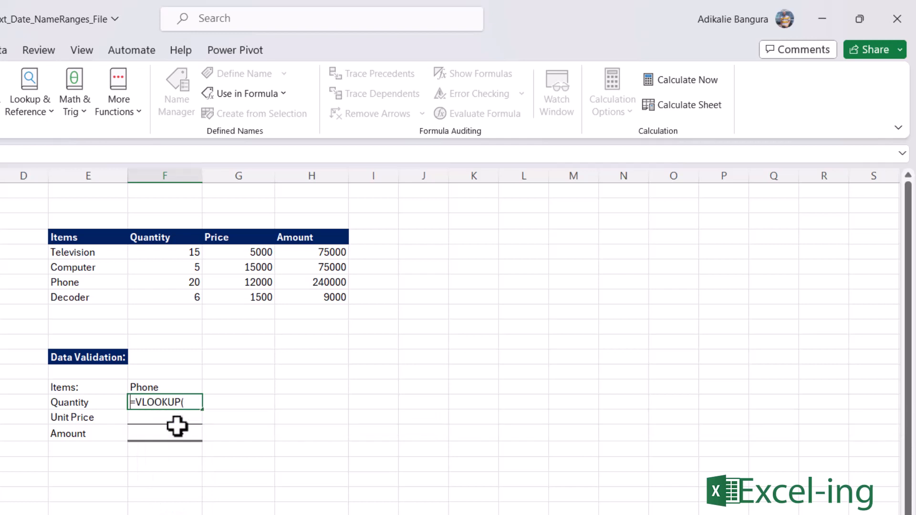
pyautogui.click(190, 402)
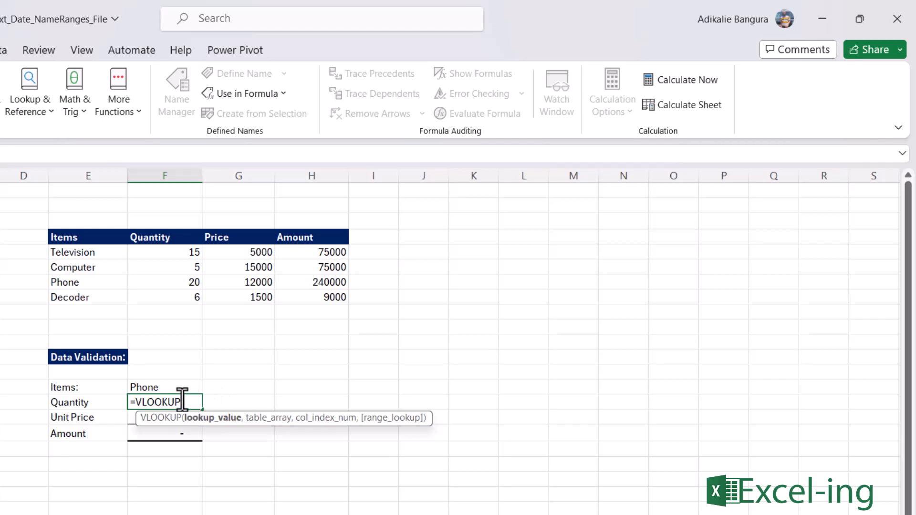
pyautogui.click(184, 384)
pyautogui.write(',')
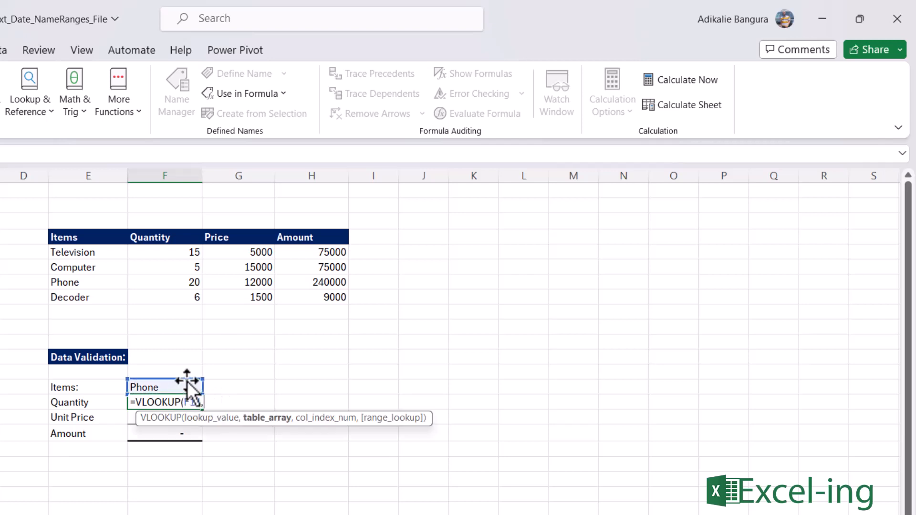
pyautogui.write('list')
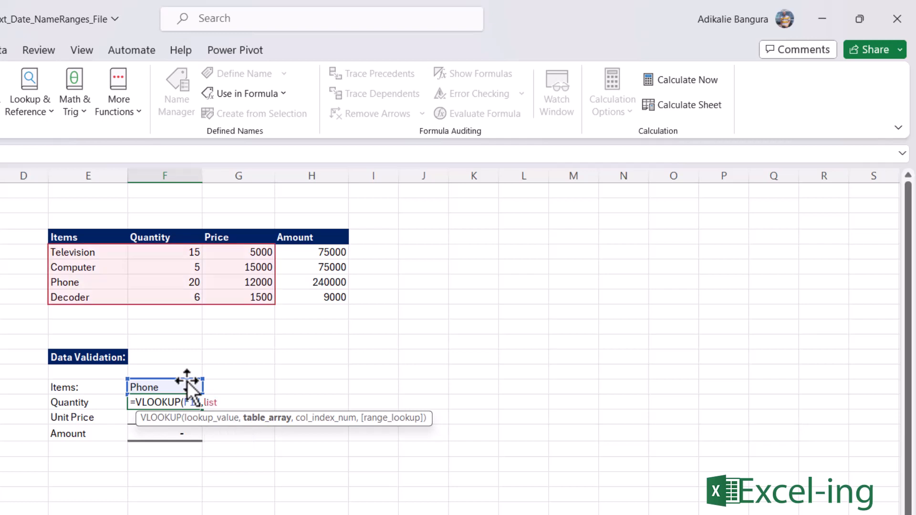
pyautogui.write(',')
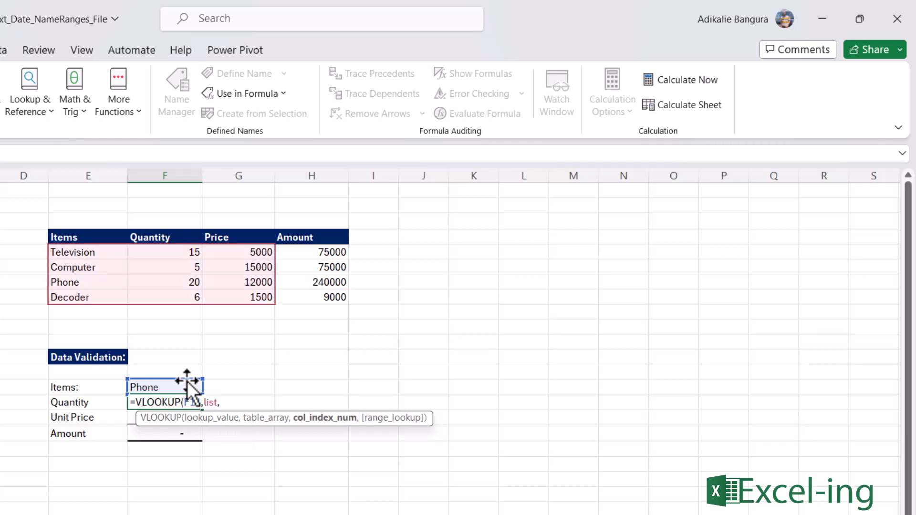
pyautogui.write('2,')
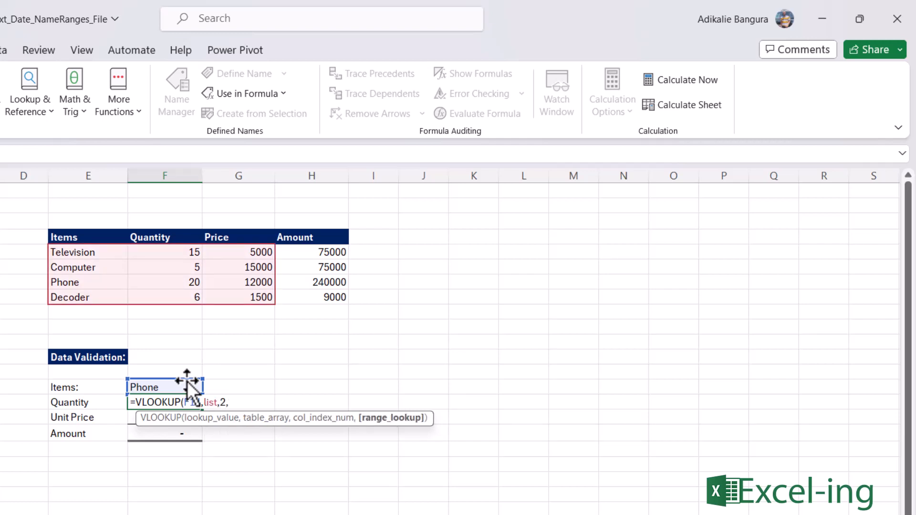
pyautogui.press('Down')
pyautogui.press('Tab')
pyautogui.write(')')
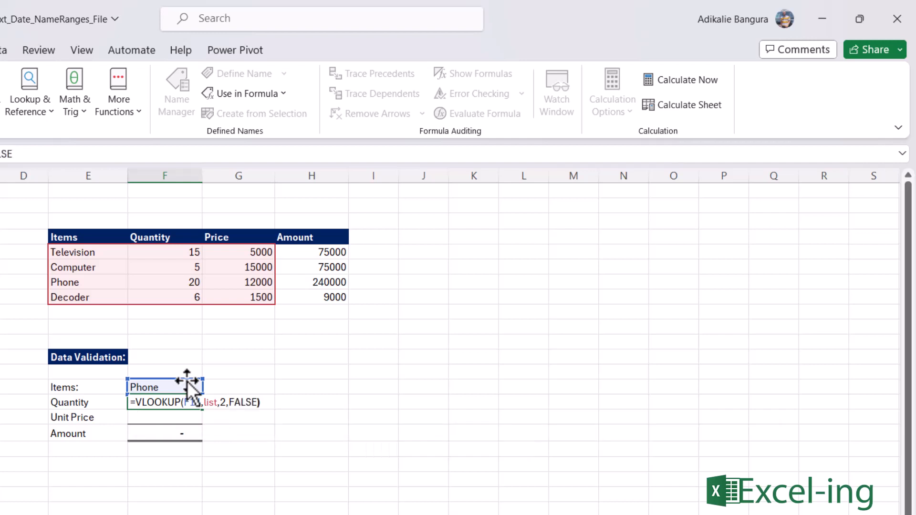
pyautogui.press('Return')
# Step: Enter =VLOOKUP(F14,list,3,FALSE) in F16 to return the selected item's unit price
pyautogui.write('=vlo')
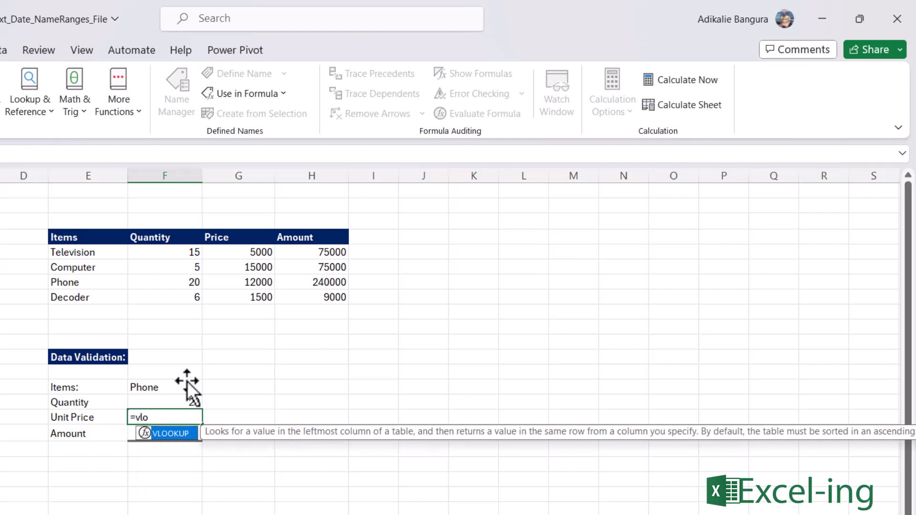
pyautogui.press('Tab')
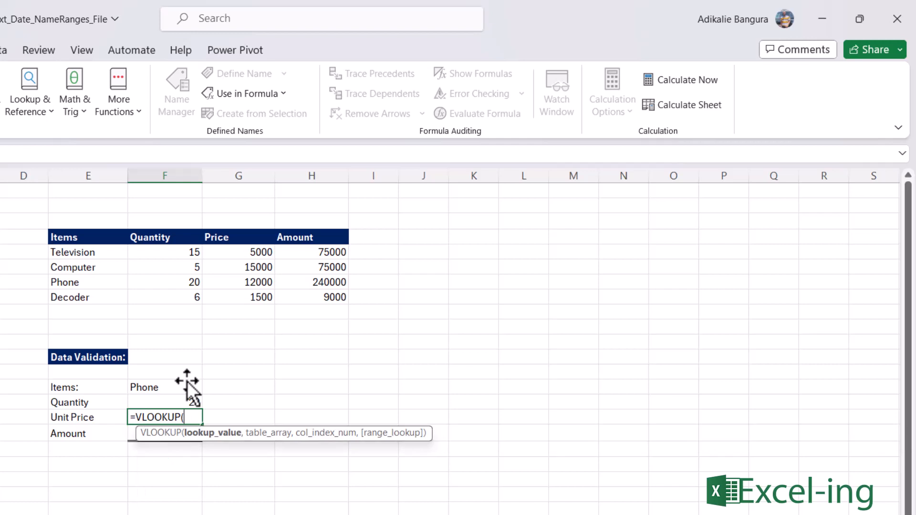
pyautogui.click(187, 381)
pyautogui.write(',')
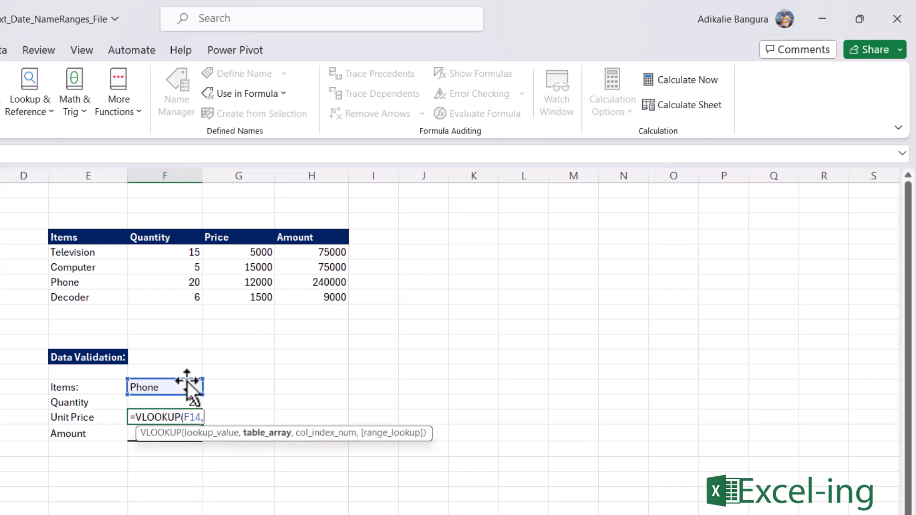
pyautogui.write('list')
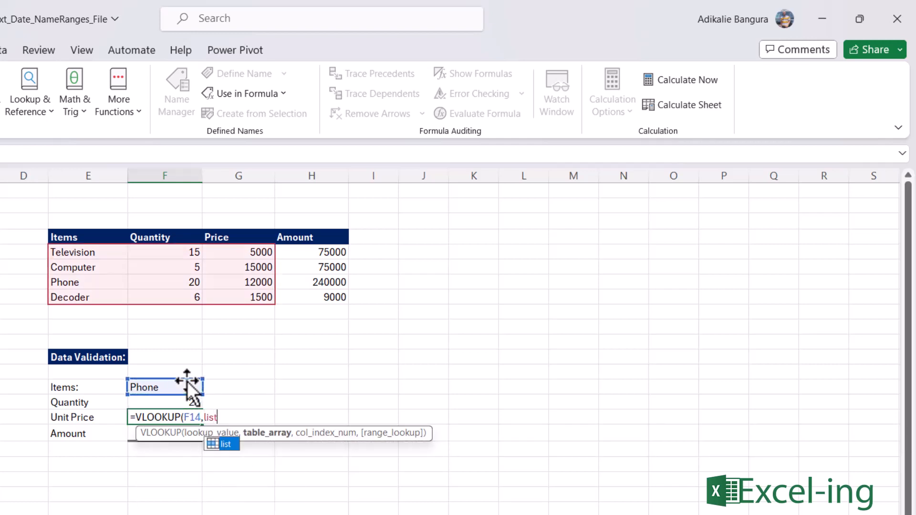
pyautogui.press('Tab')
pyautogui.write(',')
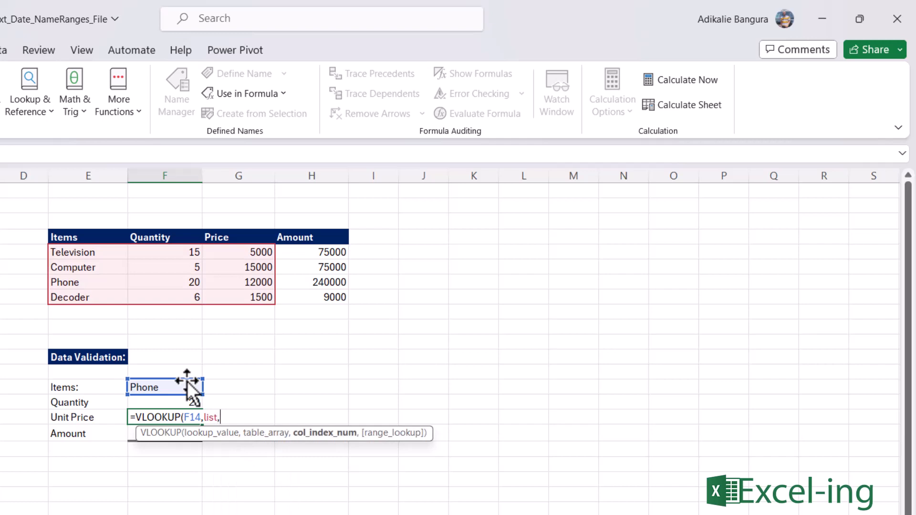
pyautogui.write('3,')
pyautogui.press('Tab')
pyautogui.write(')')
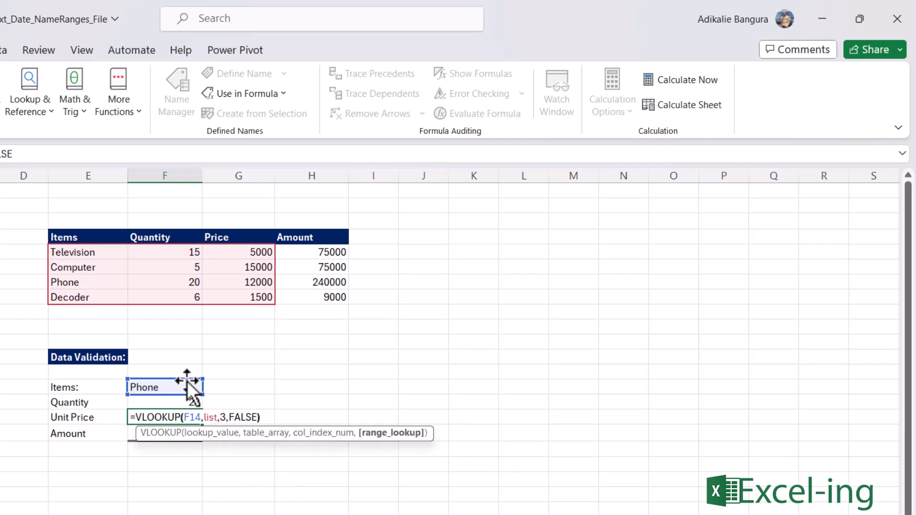
pyautogui.press('Return')
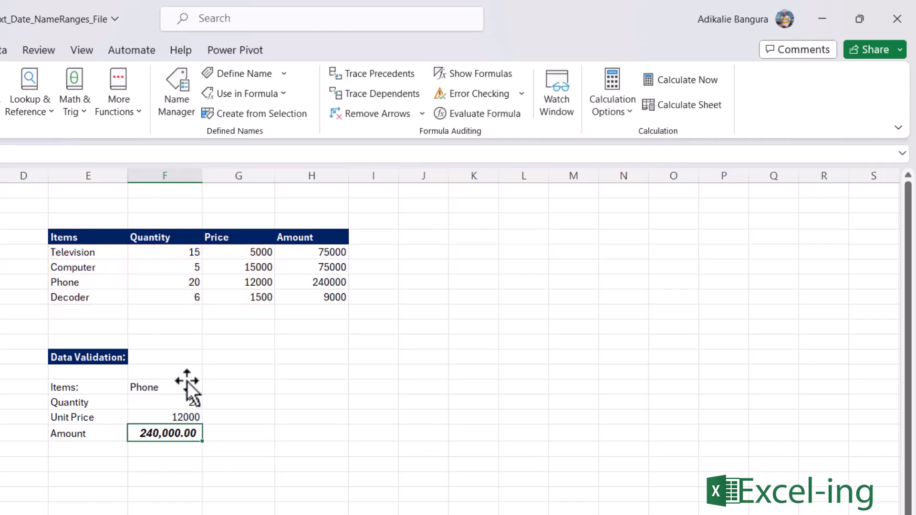
# Step: Change the selected item in F14 to Computer using its validation list
pyautogui.click(265, 419)
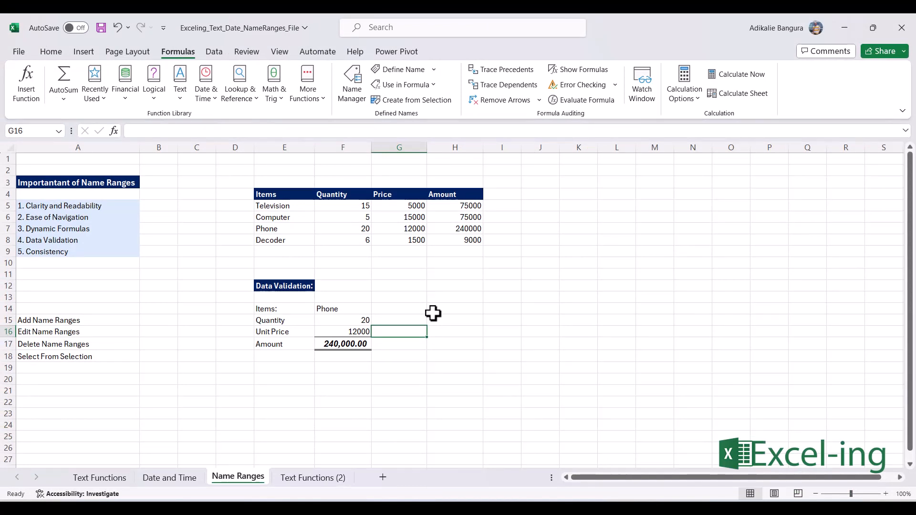
pyautogui.click(334, 309)
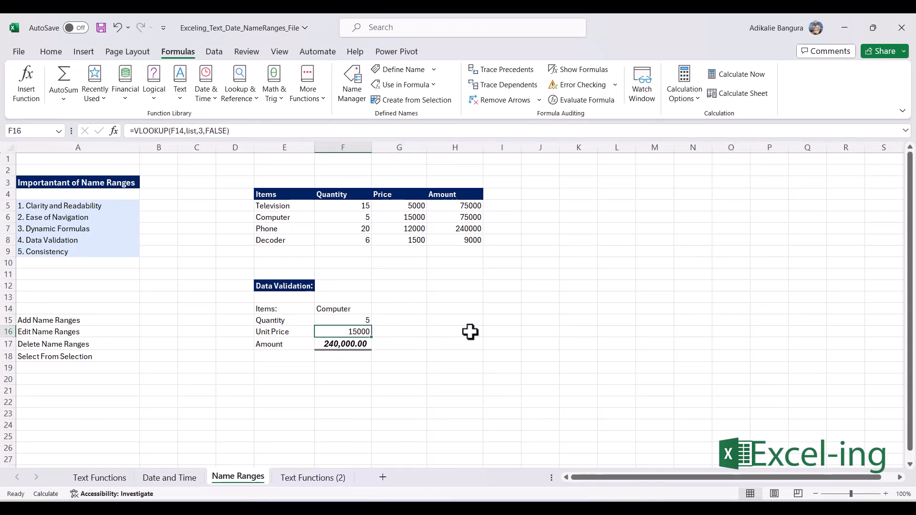
pyautogui.click(470, 331)
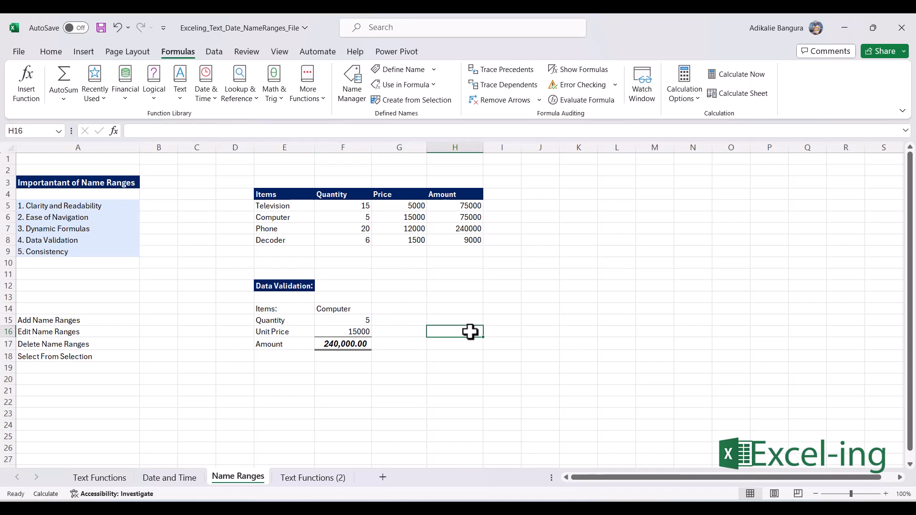